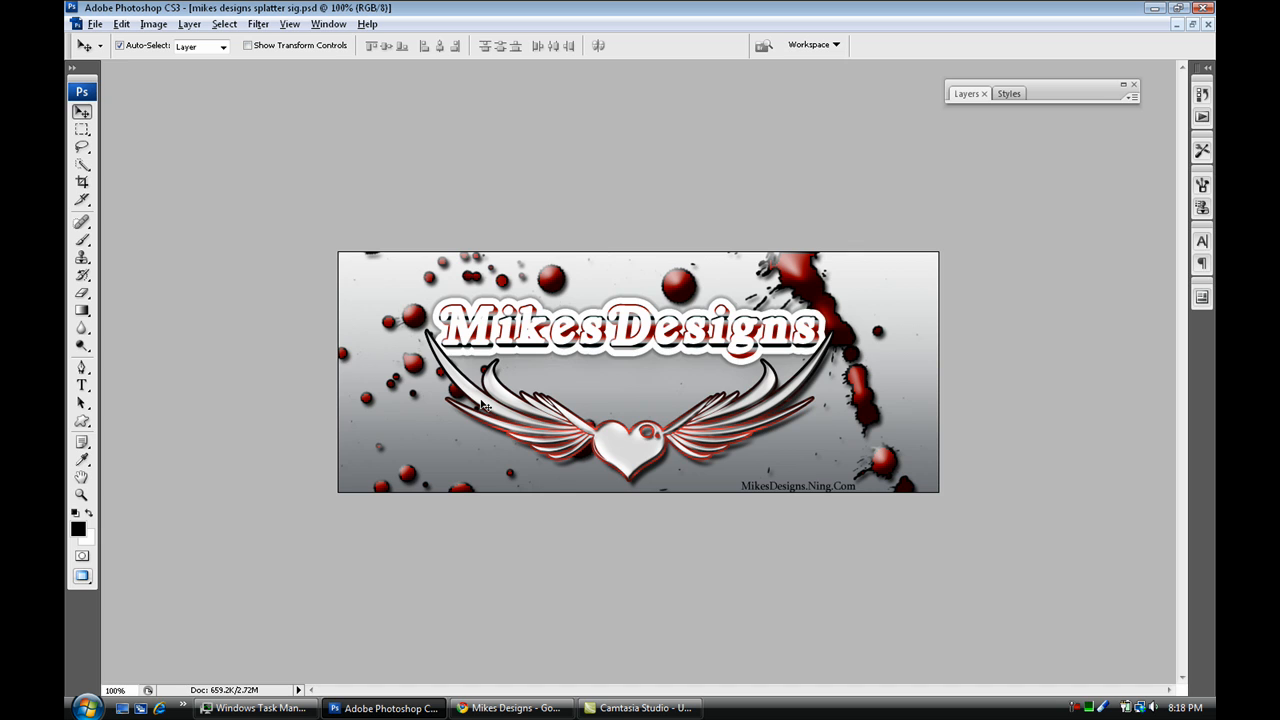
Create a new 750 × 300 pixel document at 300 pixels/inch in RGB Color with white background contents.
left_click(95, 23)
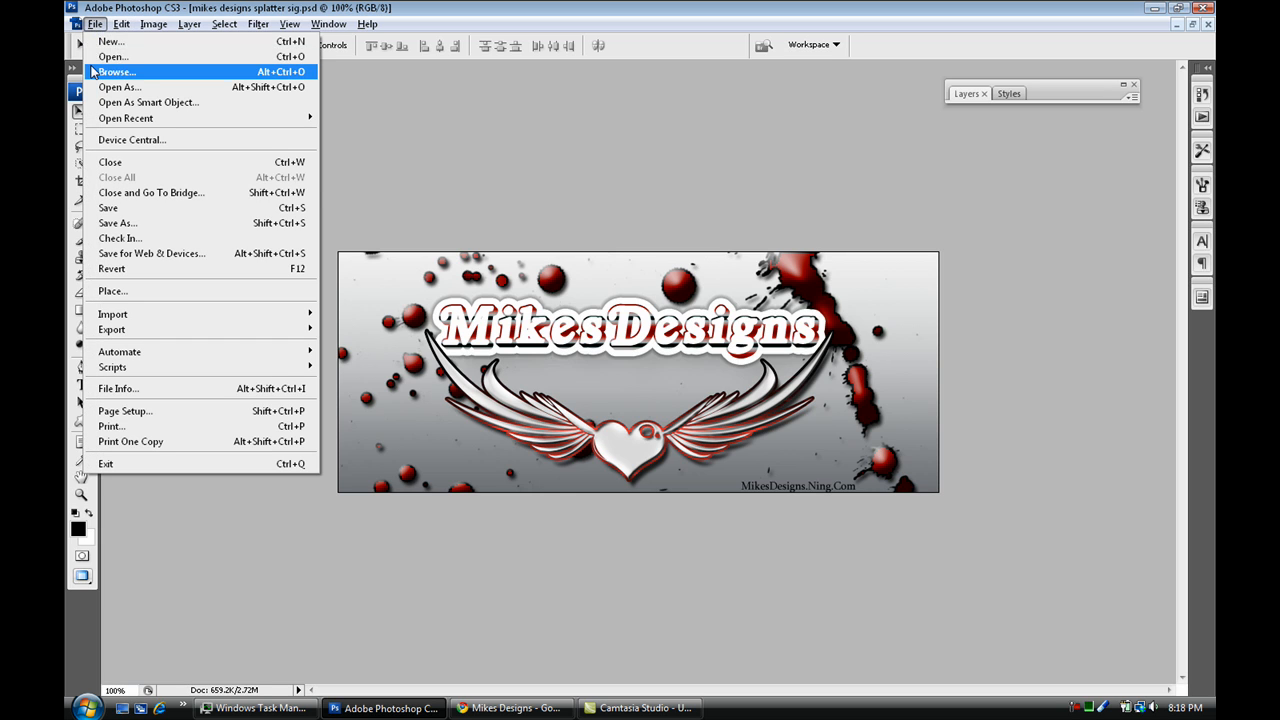
left_click(103, 43)
key("Tab")
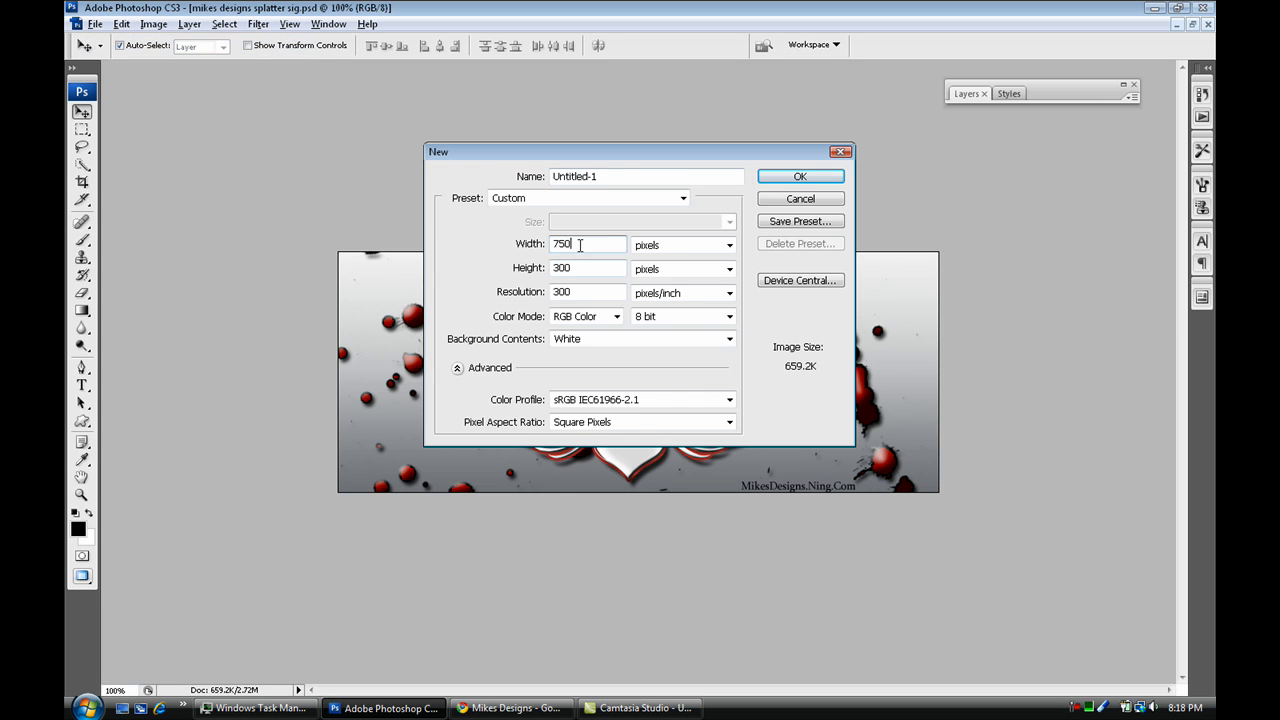
key("Tab")
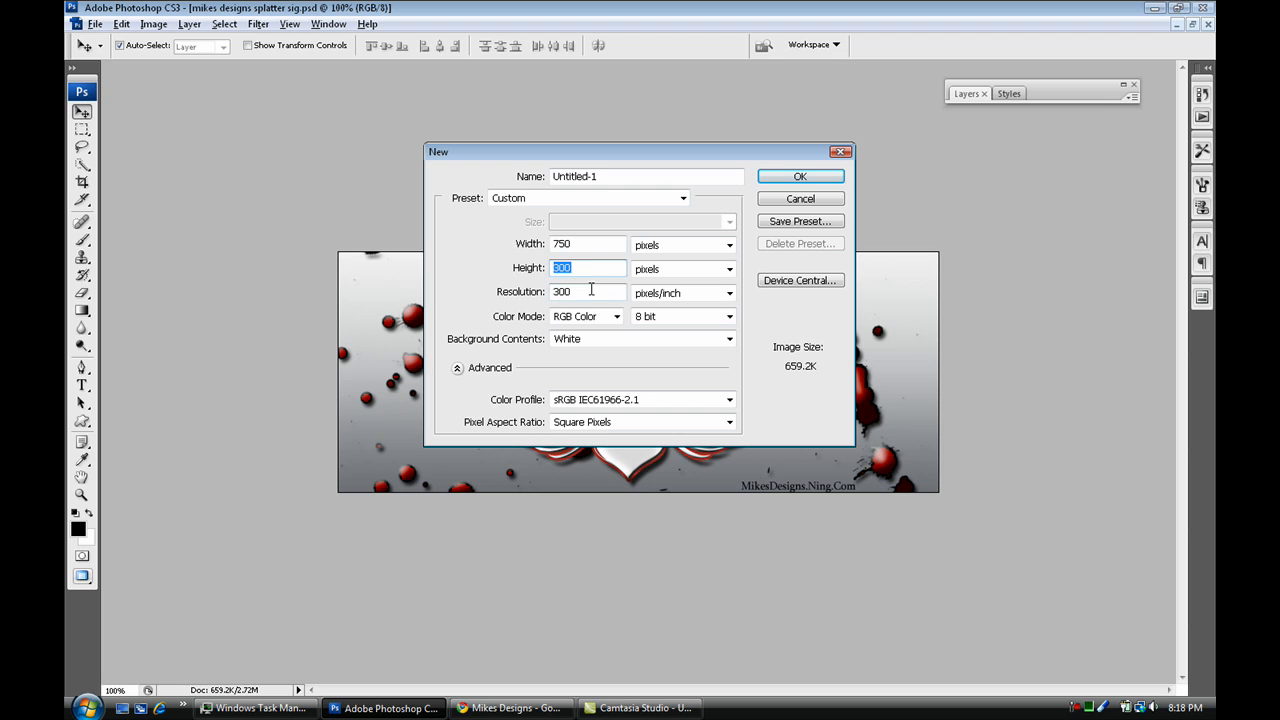
key("Tab")
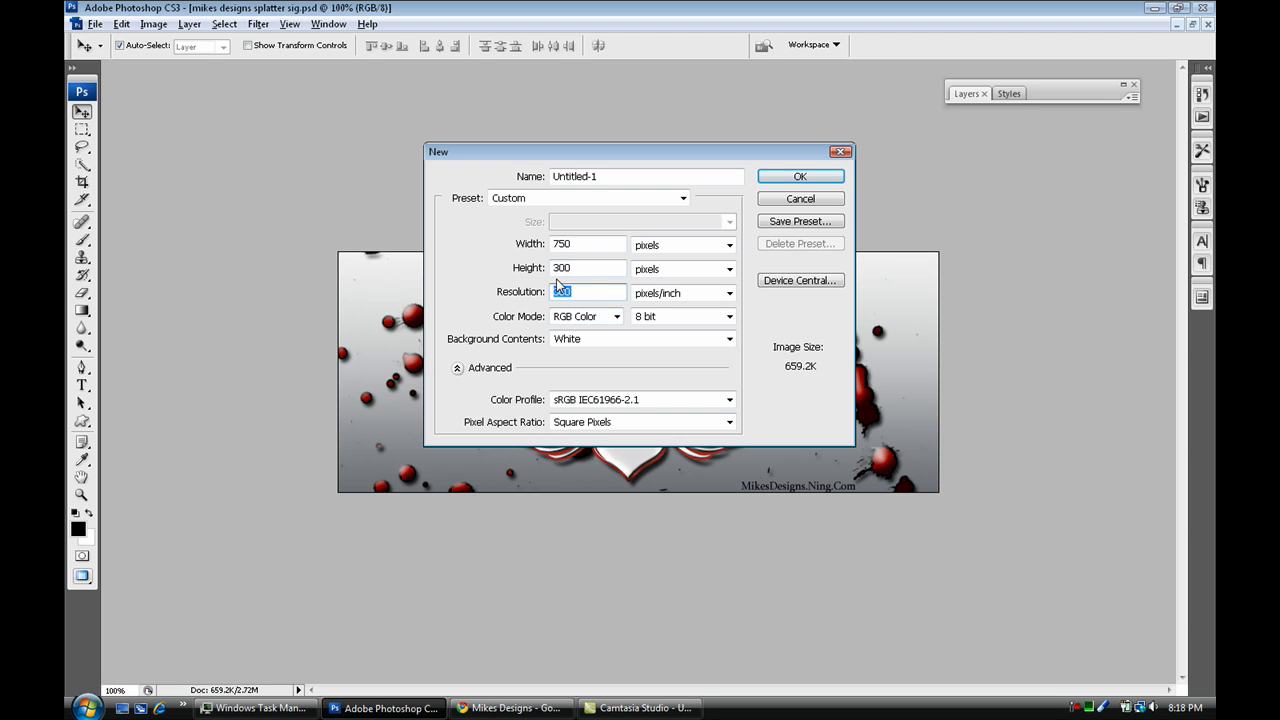
left_click(800, 177)
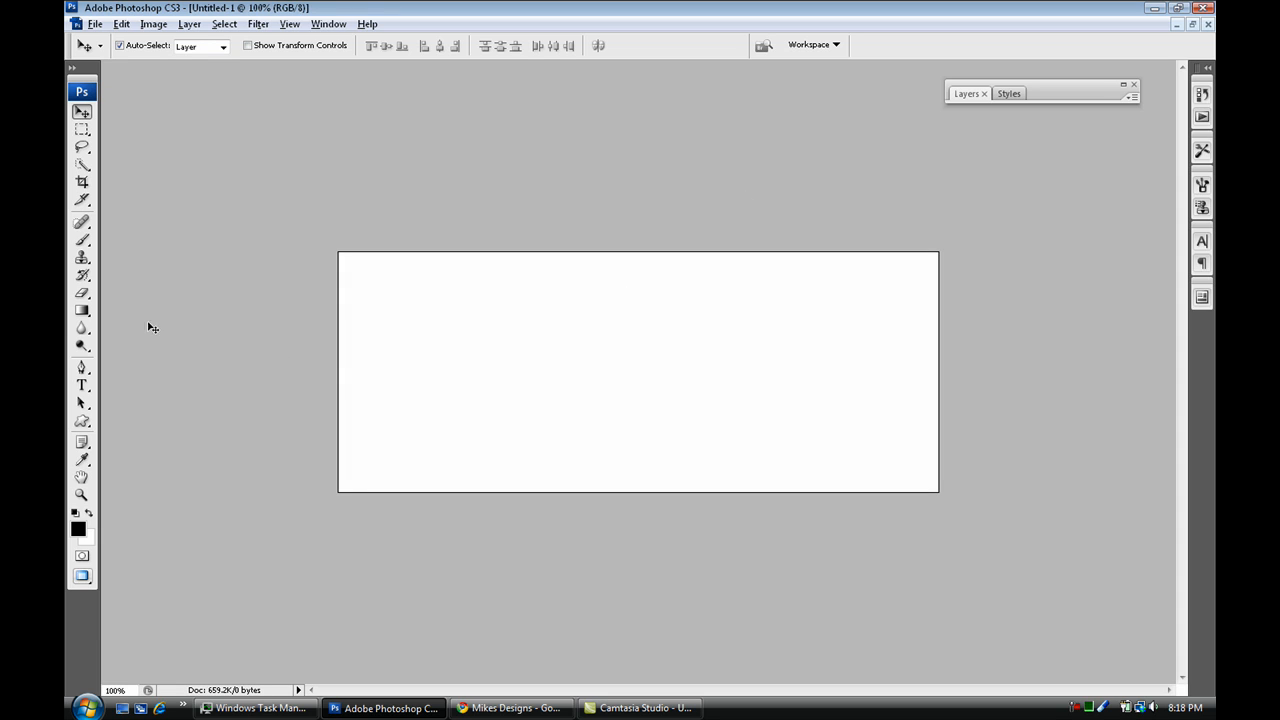
Fill the canvas with a linear white-to-grey gradient running from above its upper edge to below its lower edge.
left_click_drag(82, 311, 116, 313)
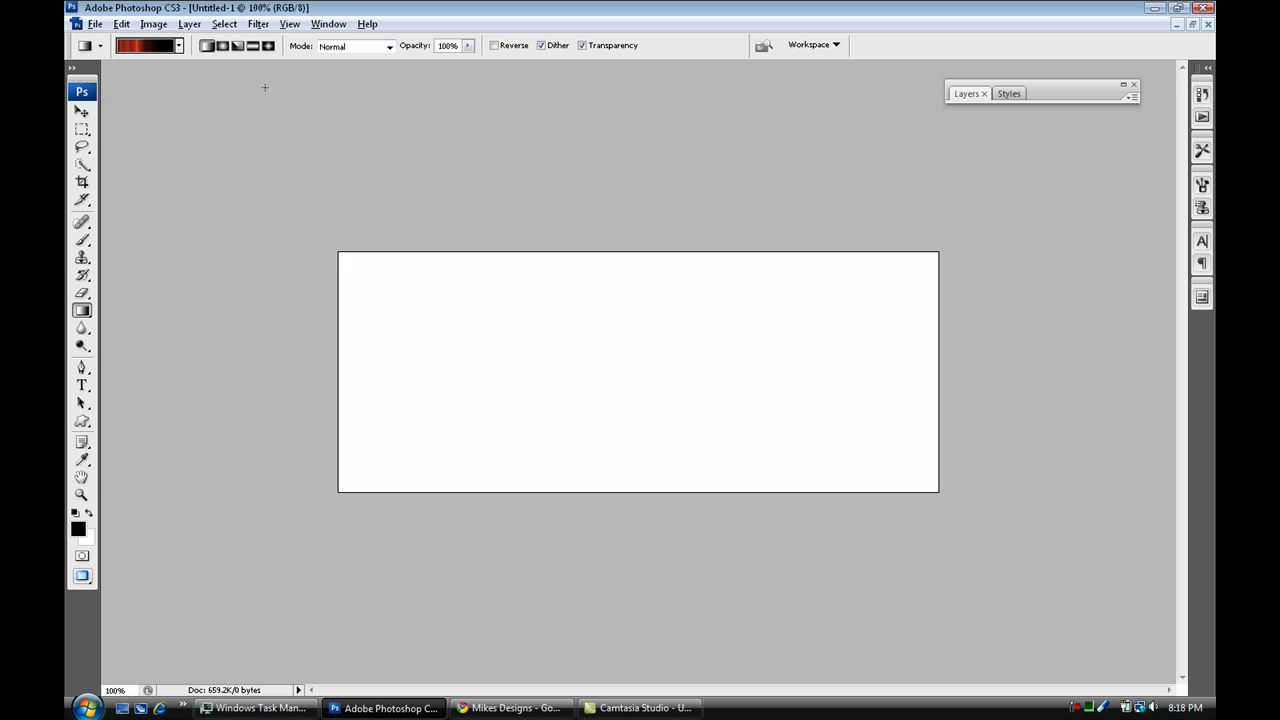
left_click(179, 50)
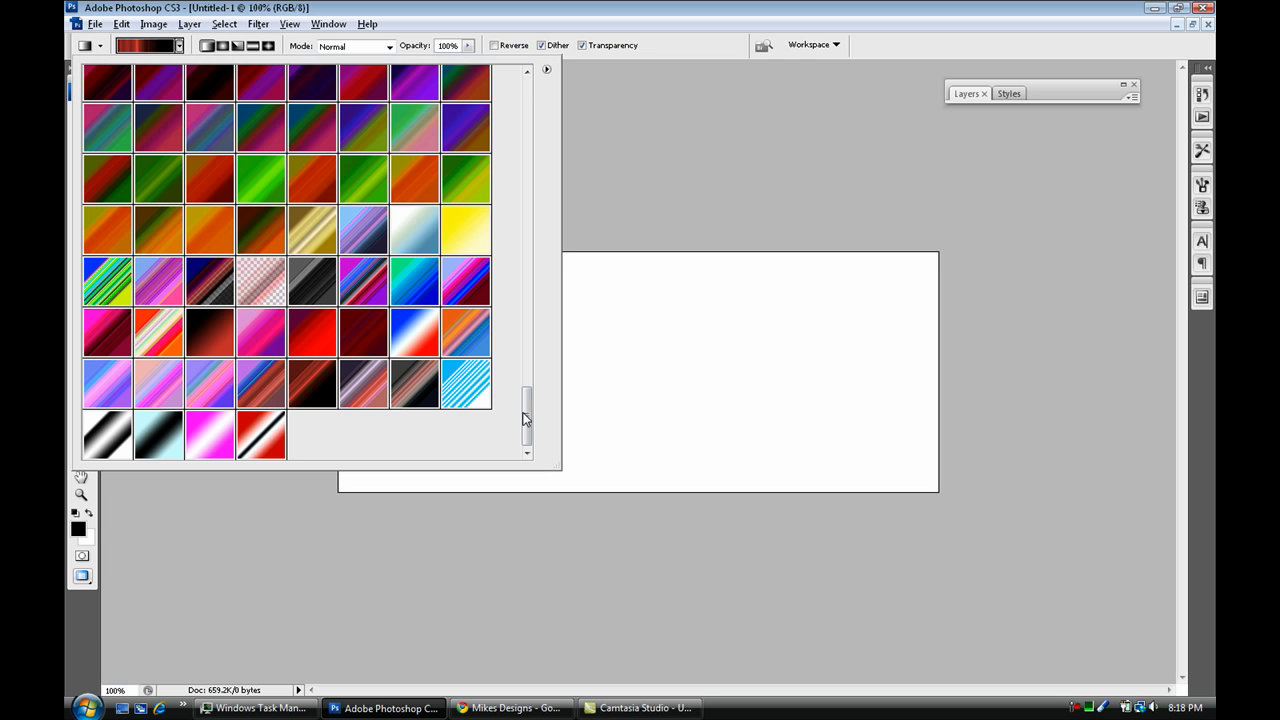
left_click_drag(527, 419, 520, 166)
left_click(310, 257)
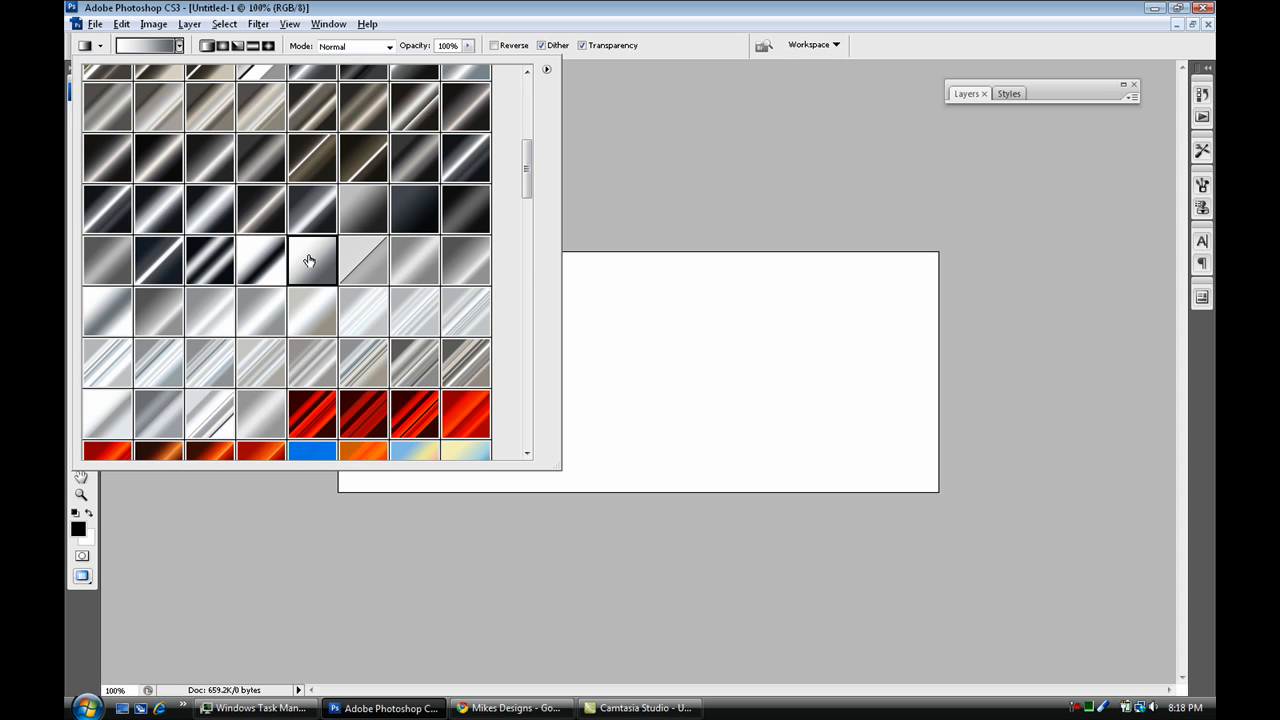
double_click(309, 256)
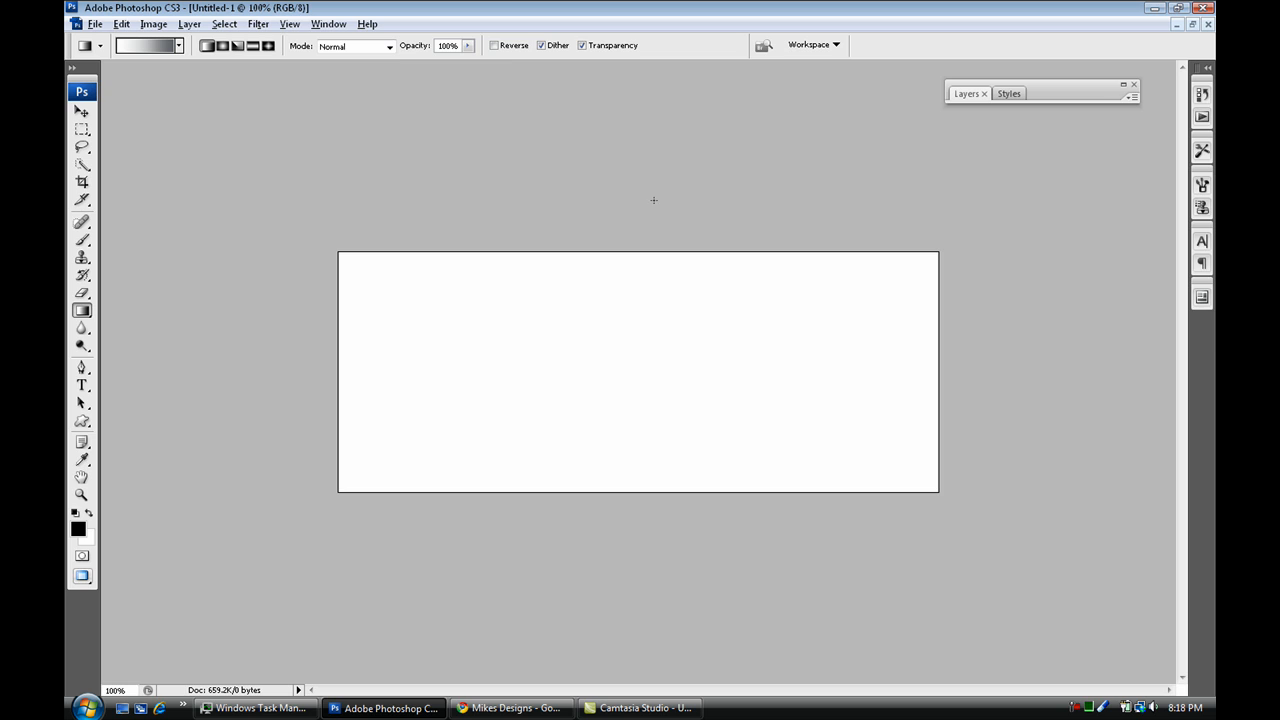
left_click_drag(653, 200, 615, 530)
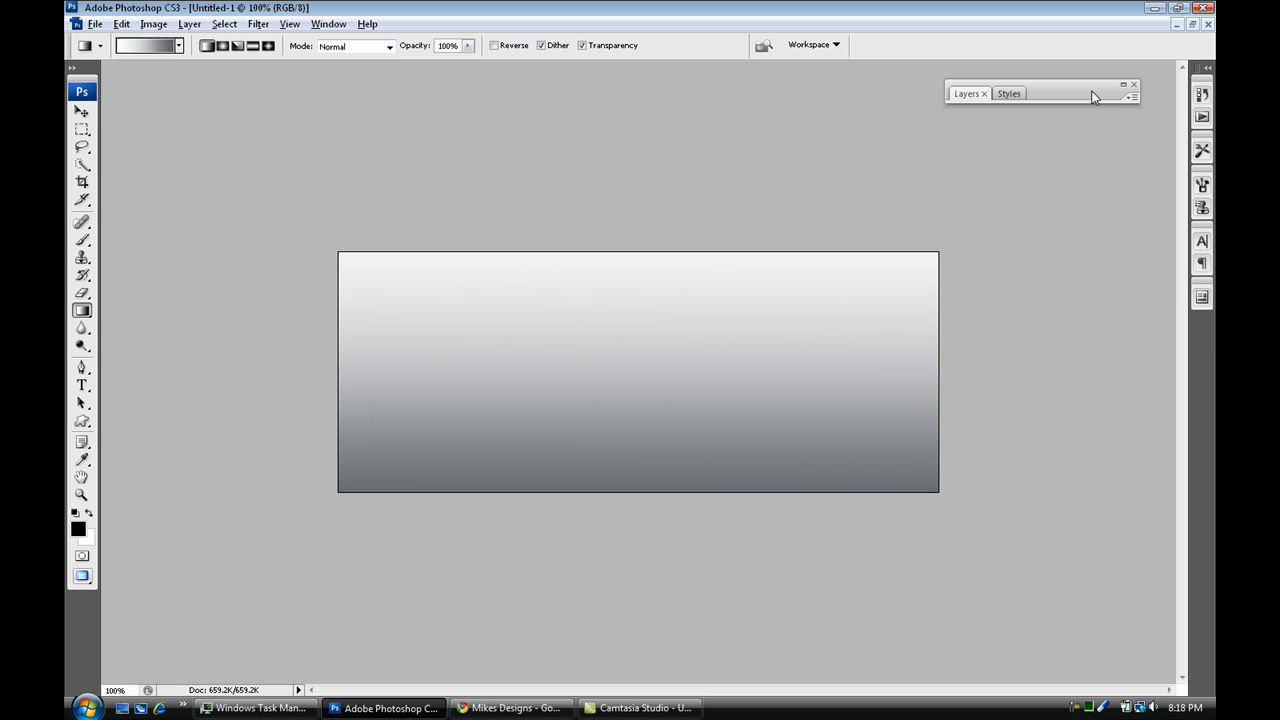
Add a new layer, draw the long tribal dragon custom shape in black across the canvas, and nudge it slightly down.
key("ctrl+shift+n")
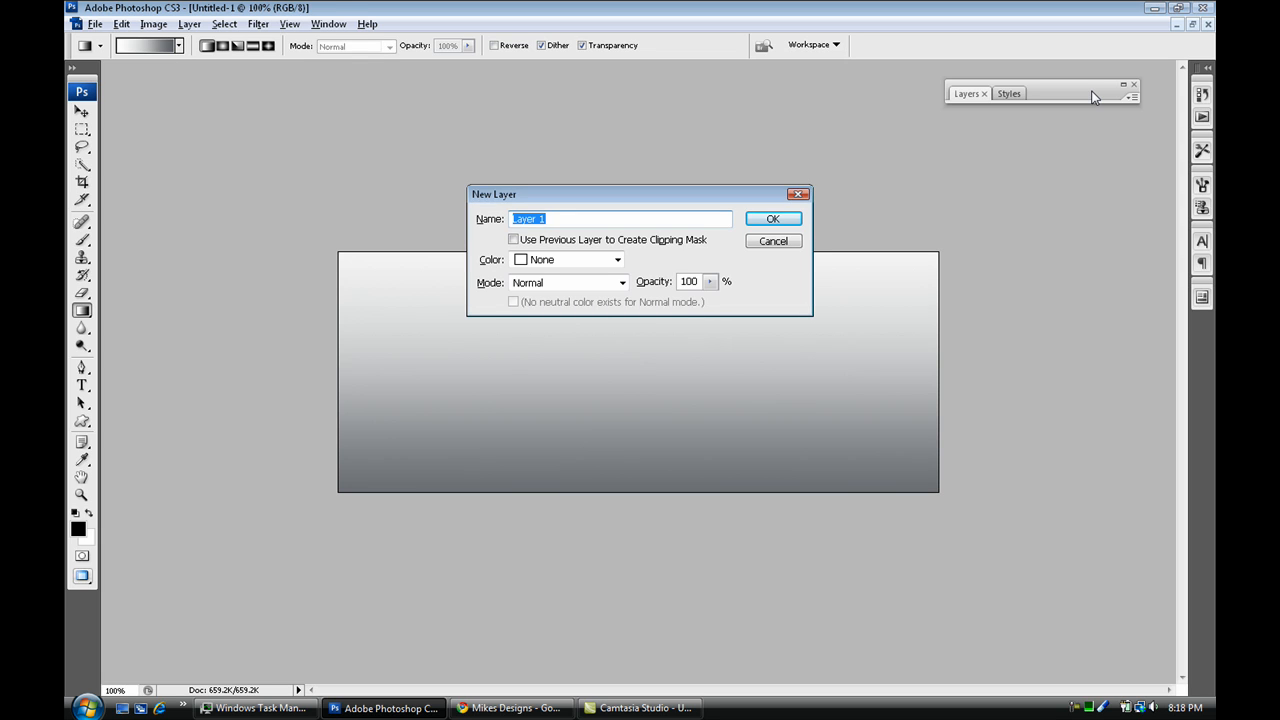
key("Return")
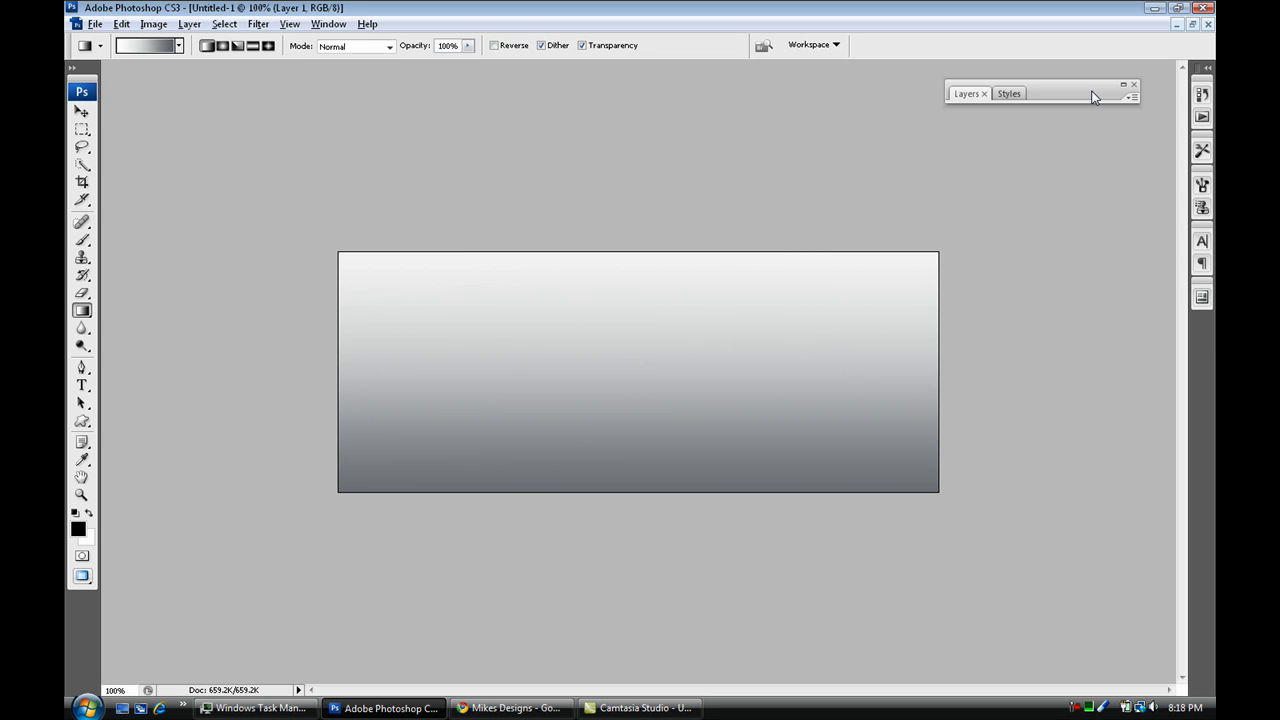
left_click(82, 421)
left_click(378, 44)
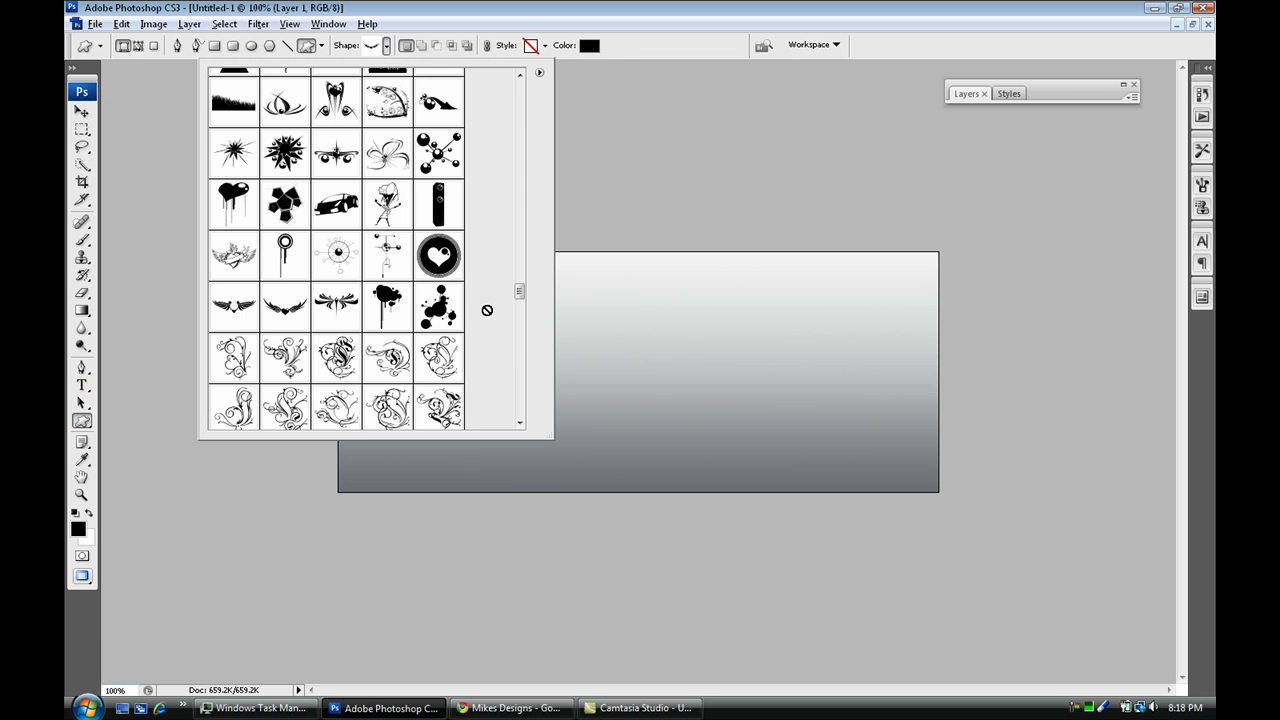
left_click_drag(523, 291, 521, 308)
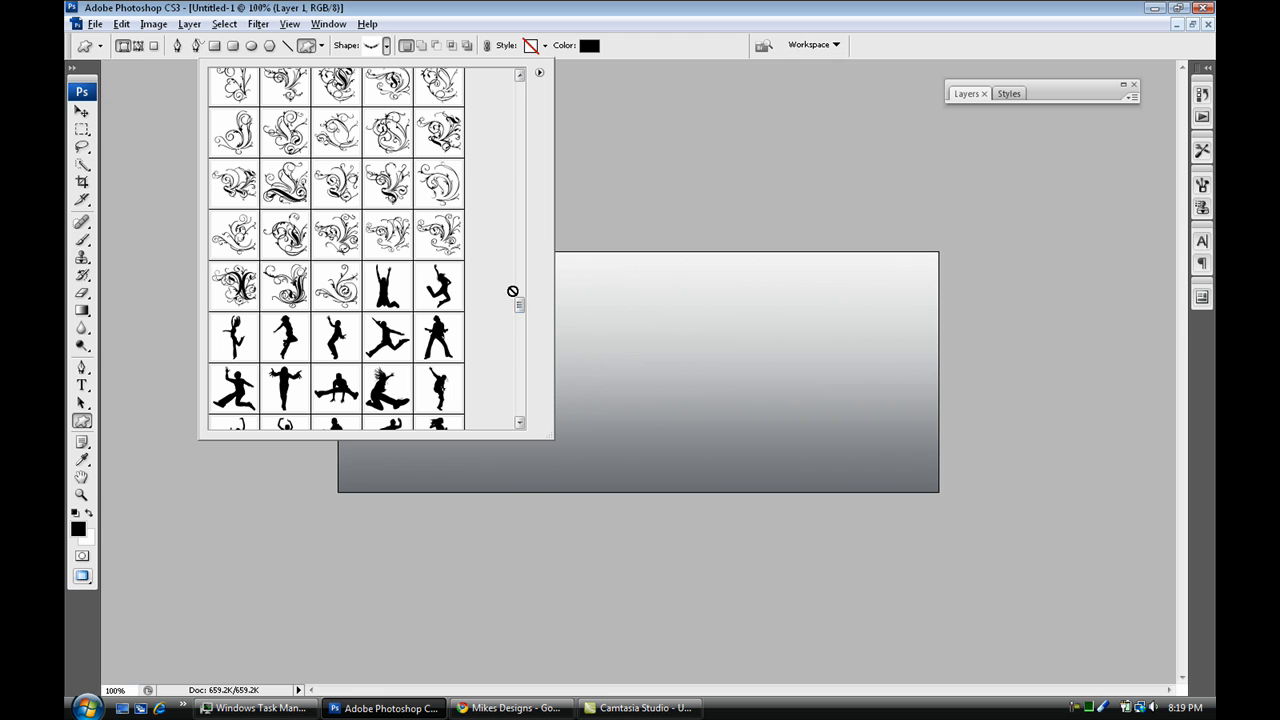
left_click_drag(520, 305, 519, 412)
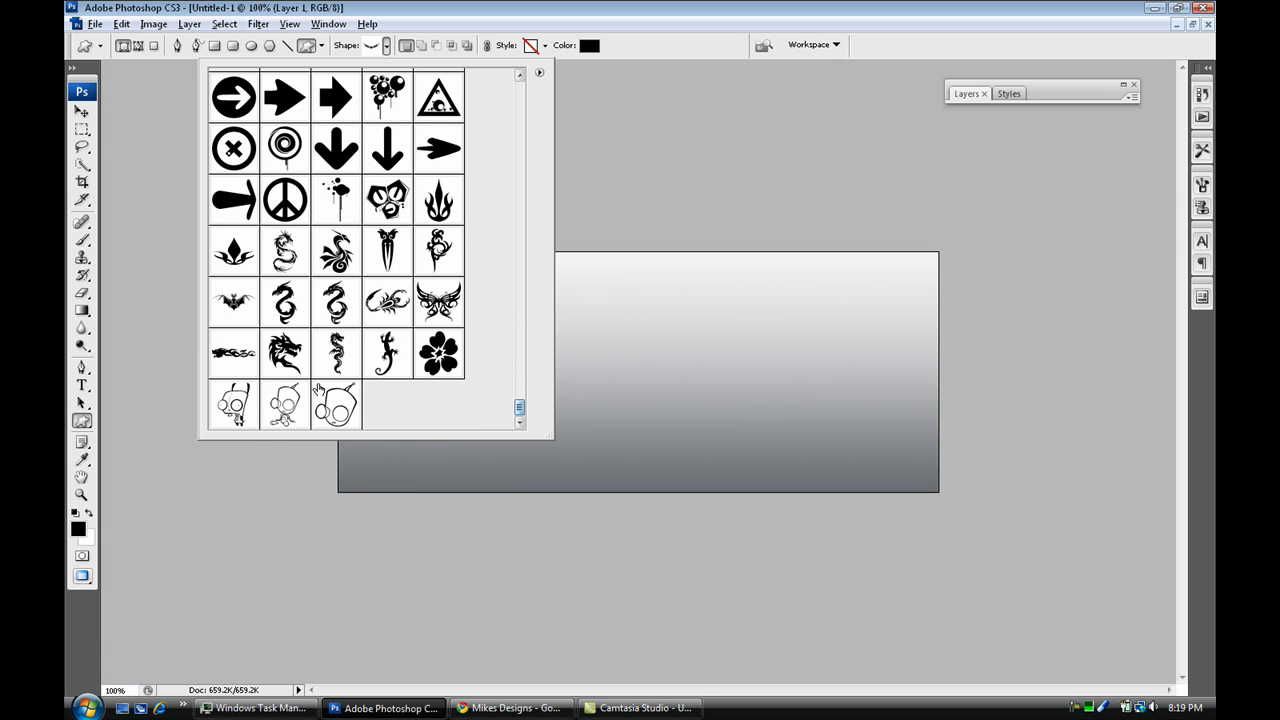
double_click(233, 350)
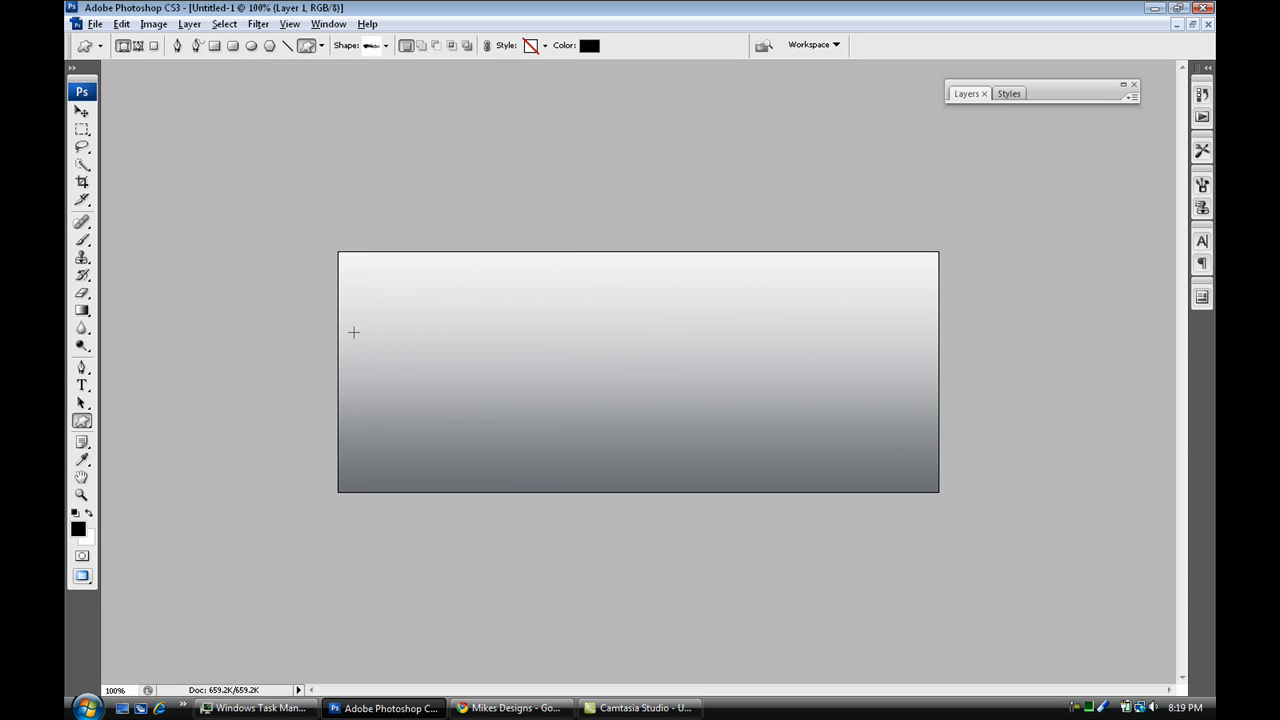
left_click_drag(367, 304, 766, 412)
left_click(82, 111)
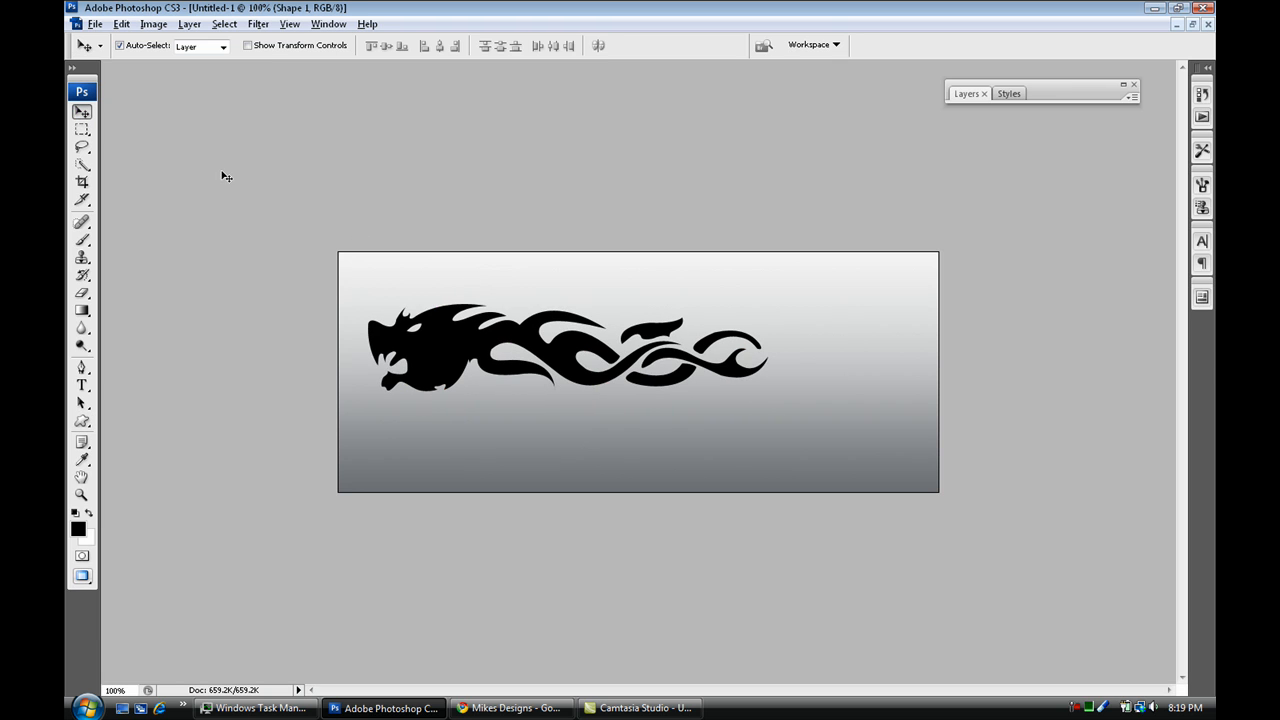
left_click_drag(431, 352, 431, 364)
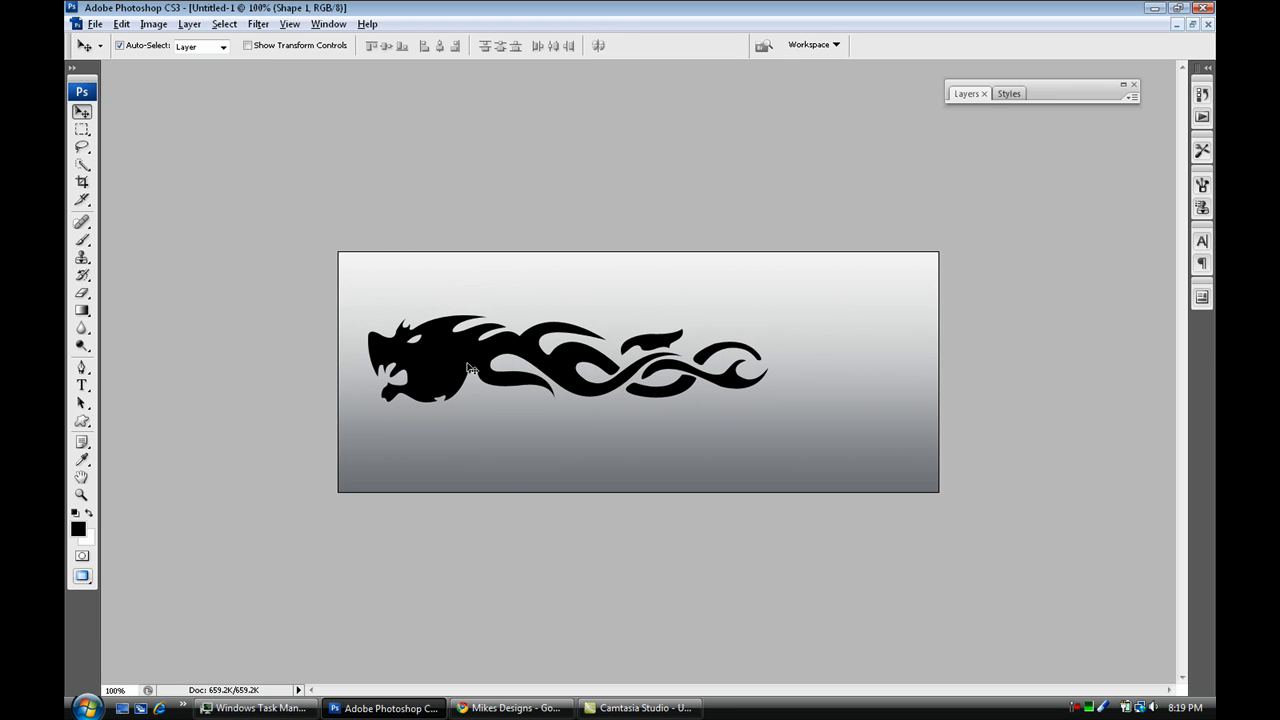
Add a drop shadow and a 1 px red outside stroke to the dragon shape layer's style.
double_click(1057, 94)
double_click(1115, 163)
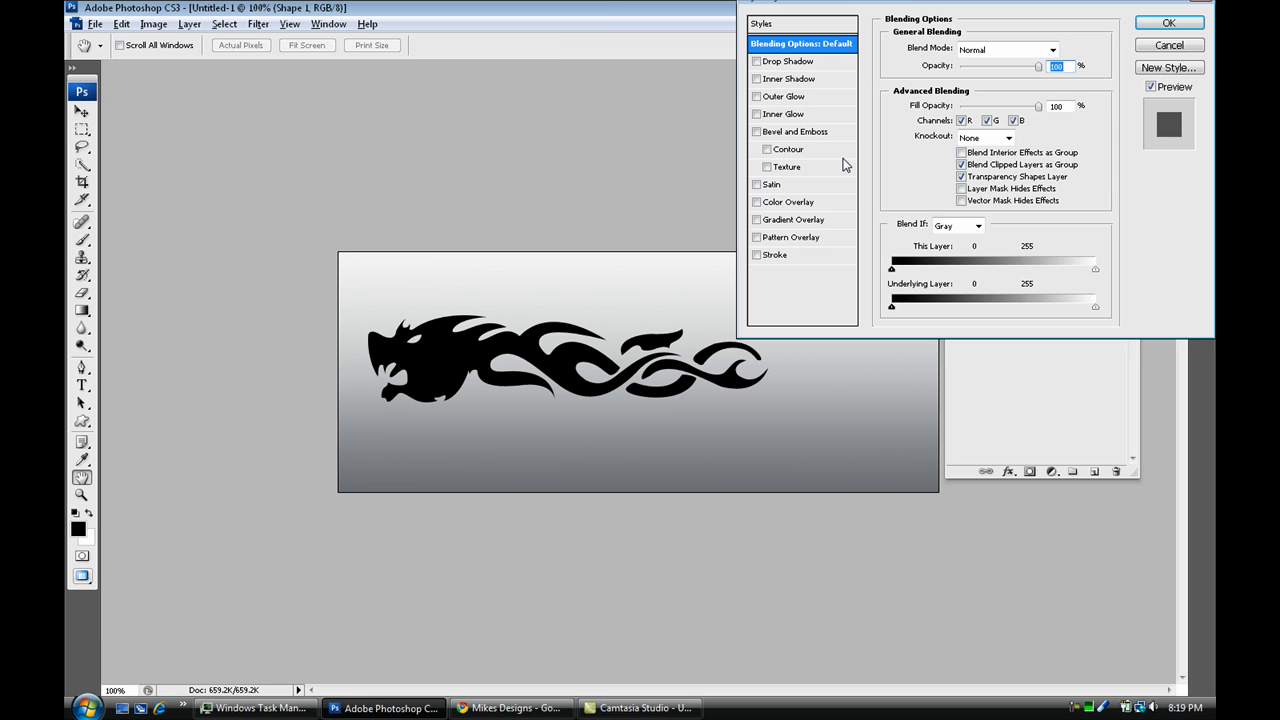
left_click(757, 62)
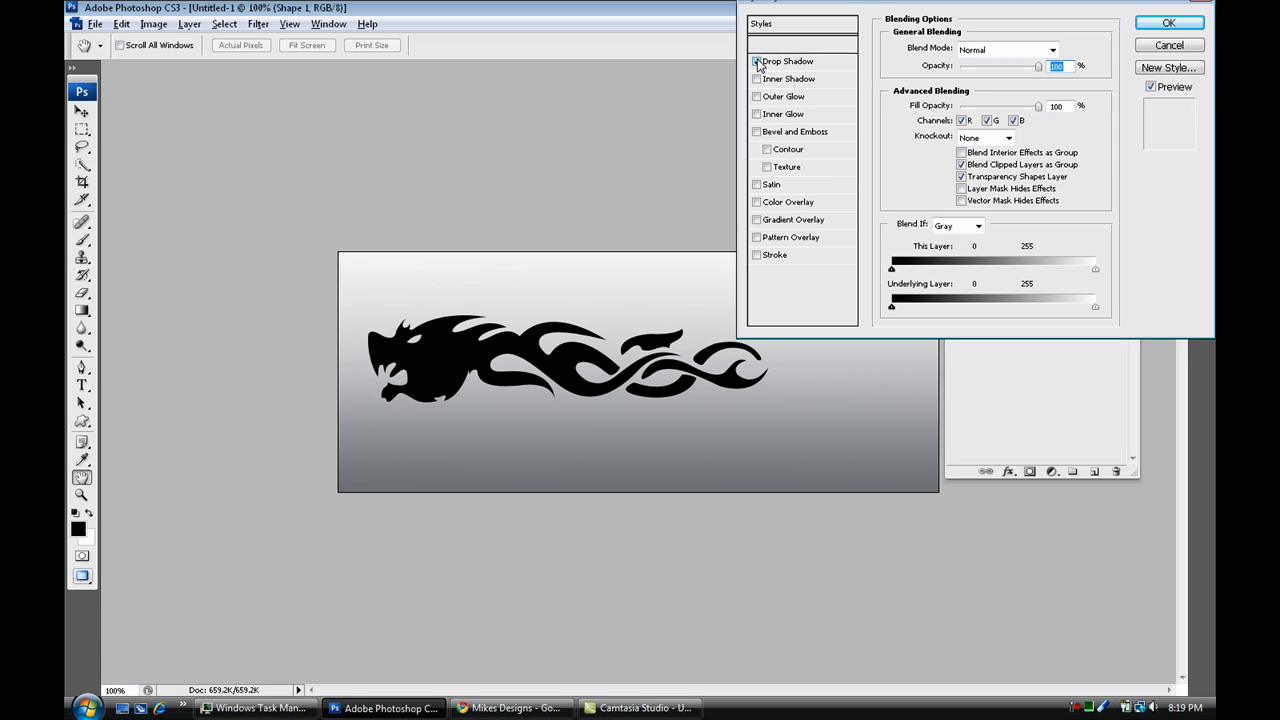
left_click(772, 257)
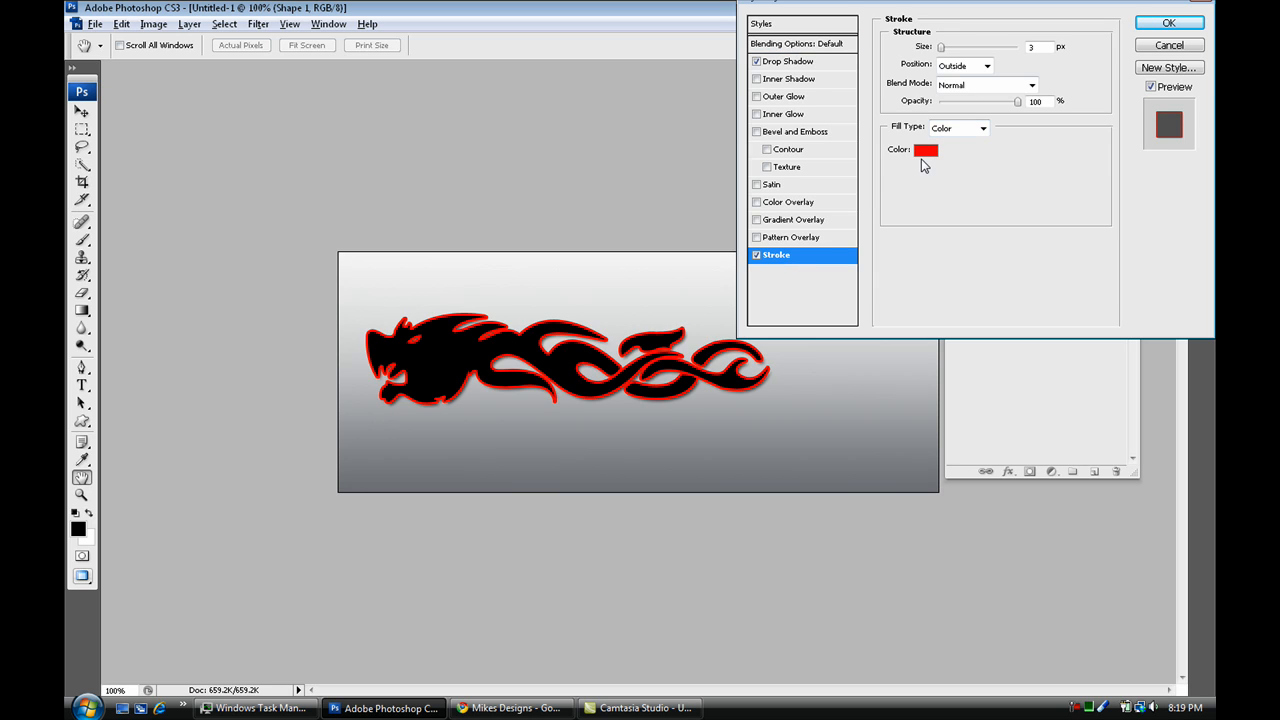
left_click(983, 128)
left_click(981, 129)
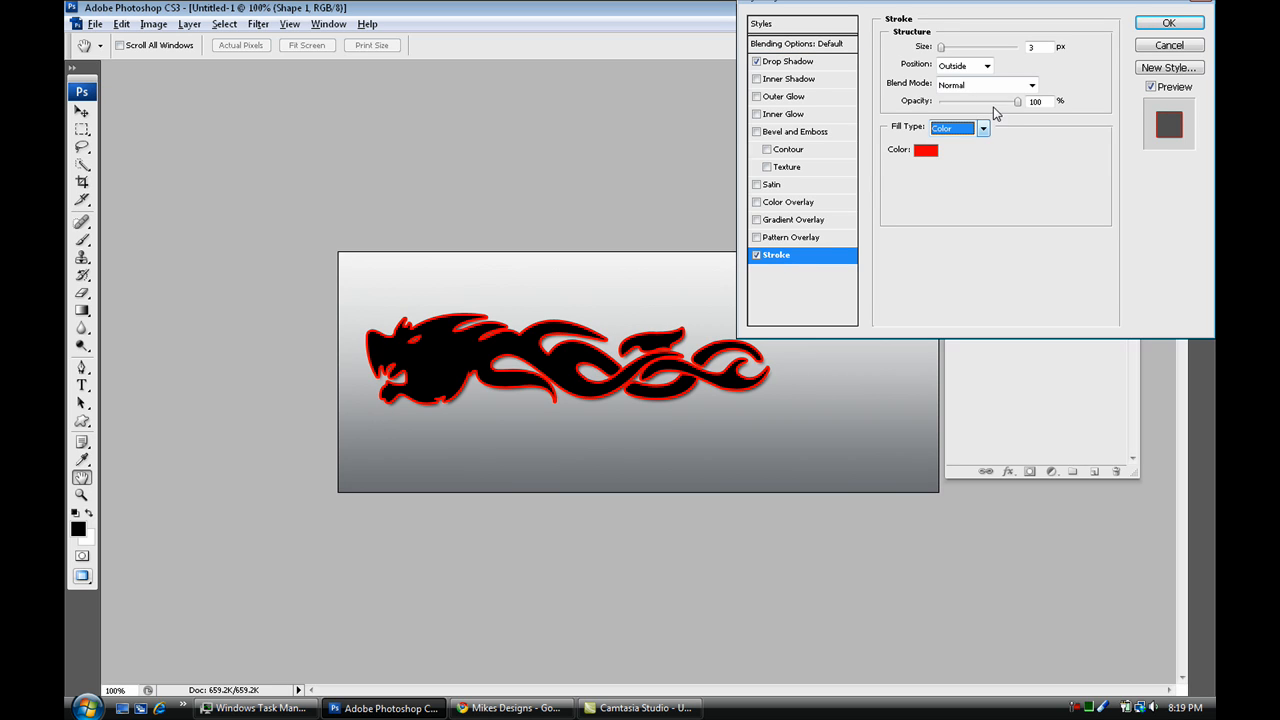
left_click(1035, 48)
type("2")
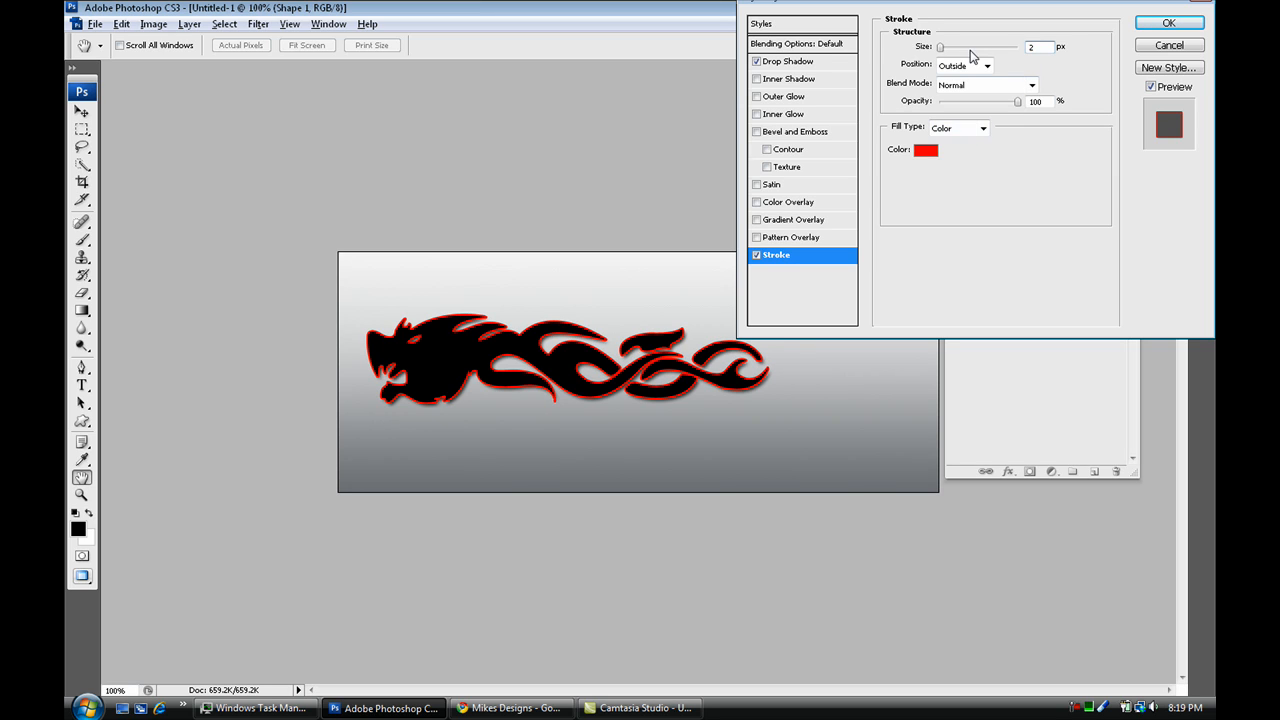
key("BackSpace")
type("1")
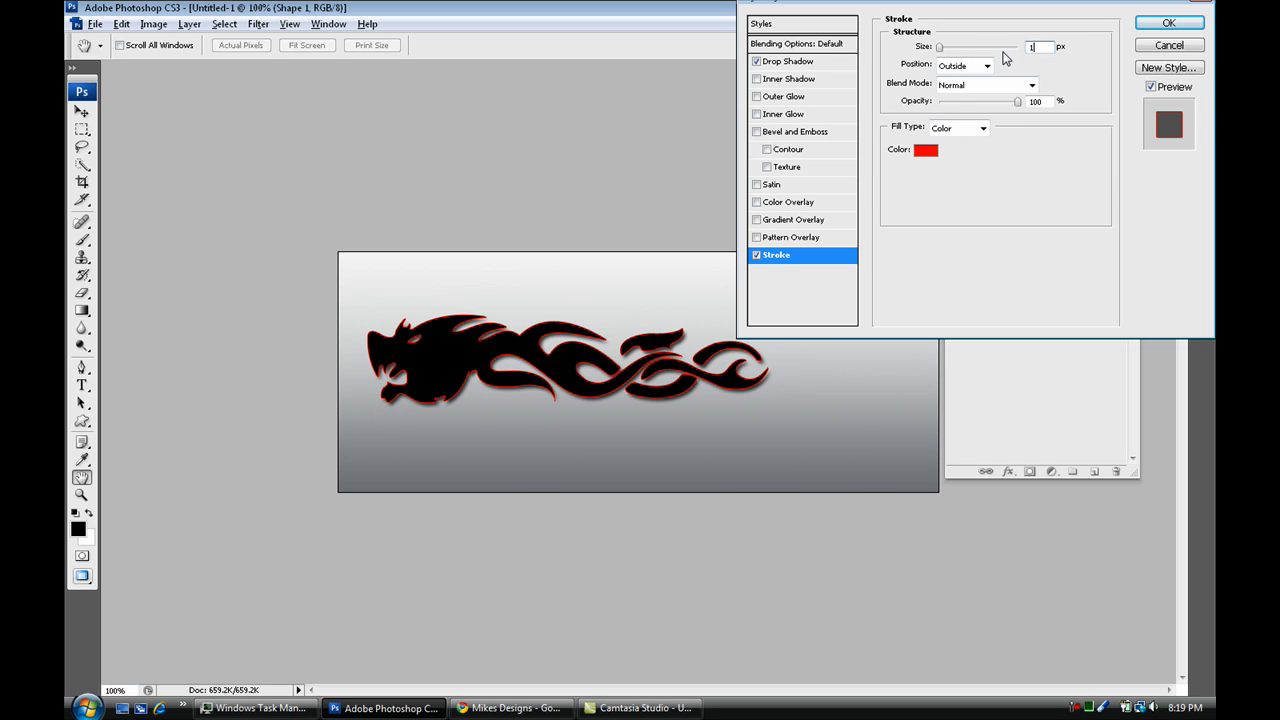
left_click(986, 274)
Add a reversed dark slate-to-black gradient overlay to the dragon and enable Bevel and Emboss with its Contour option.
left_click(806, 220)
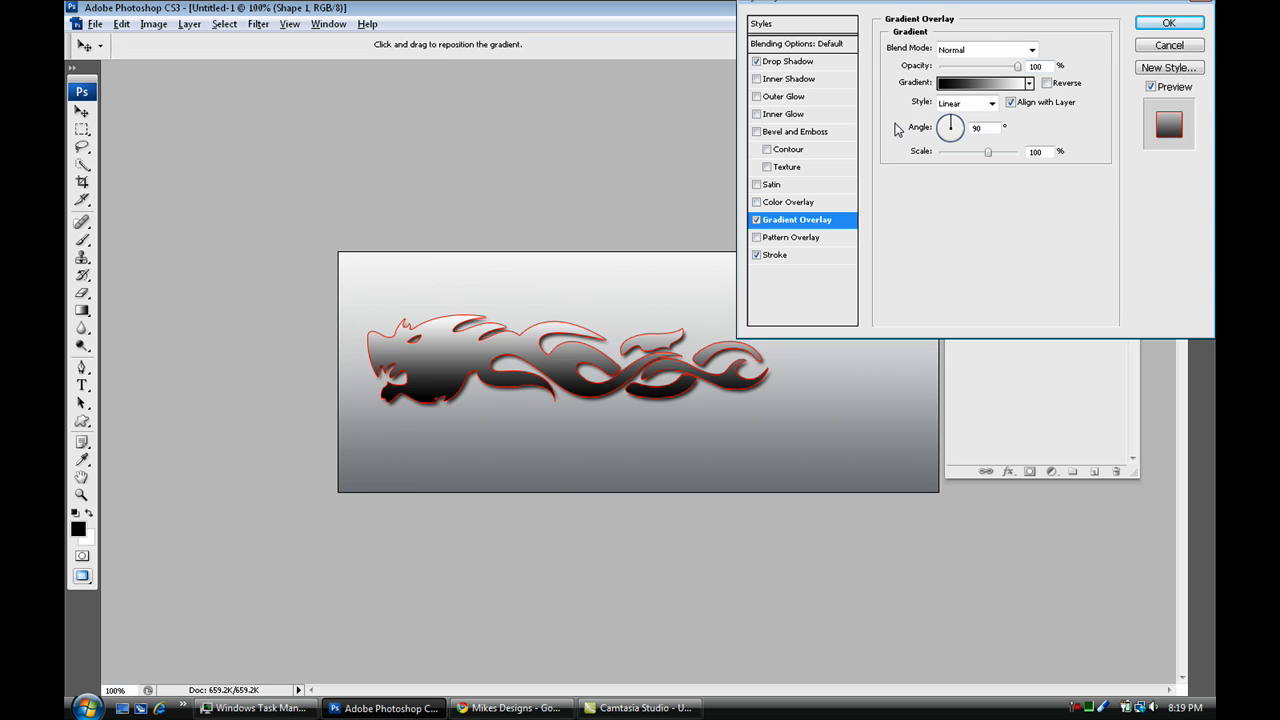
left_click(1030, 85)
left_click(1051, 253)
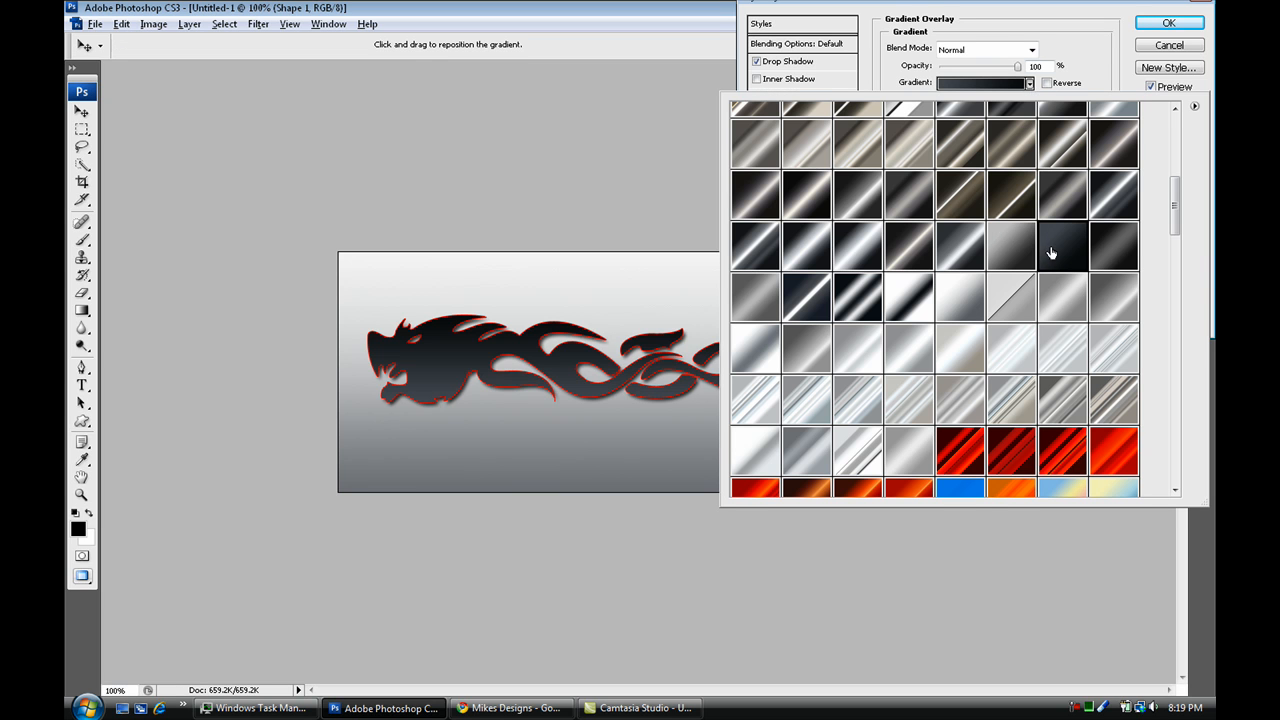
left_click(1061, 88)
left_click(1060, 85)
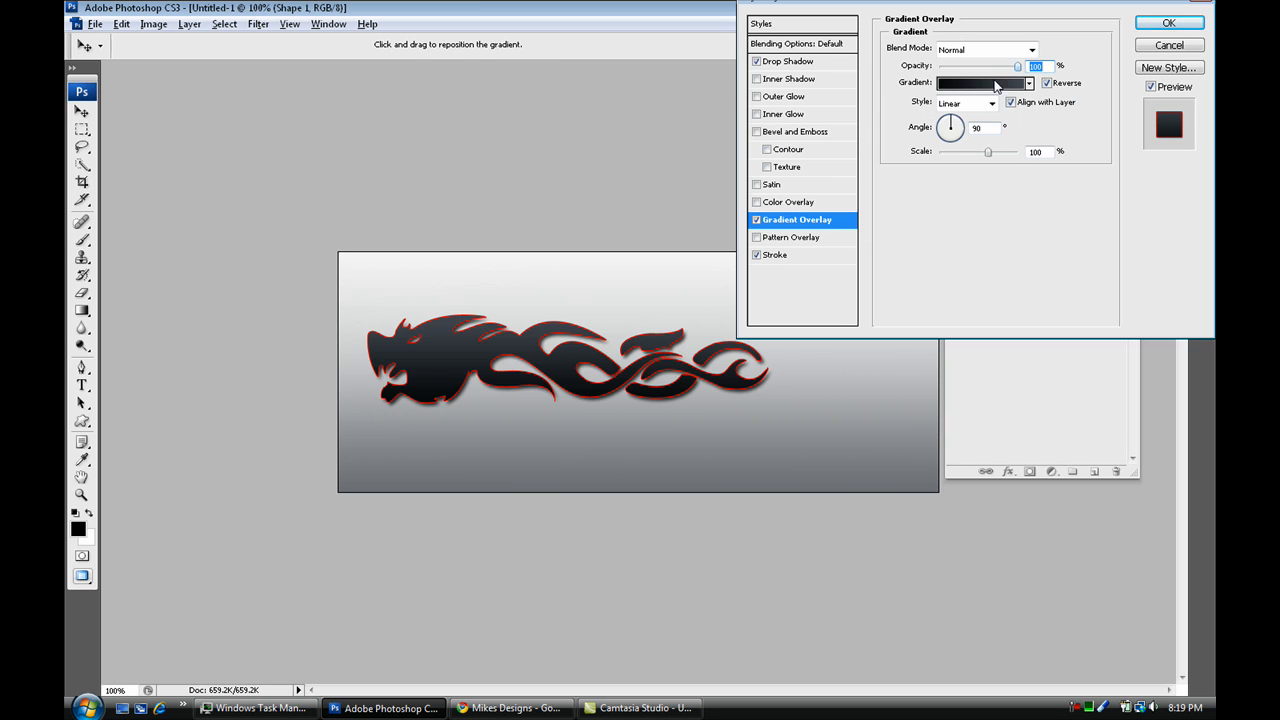
left_click(757, 132)
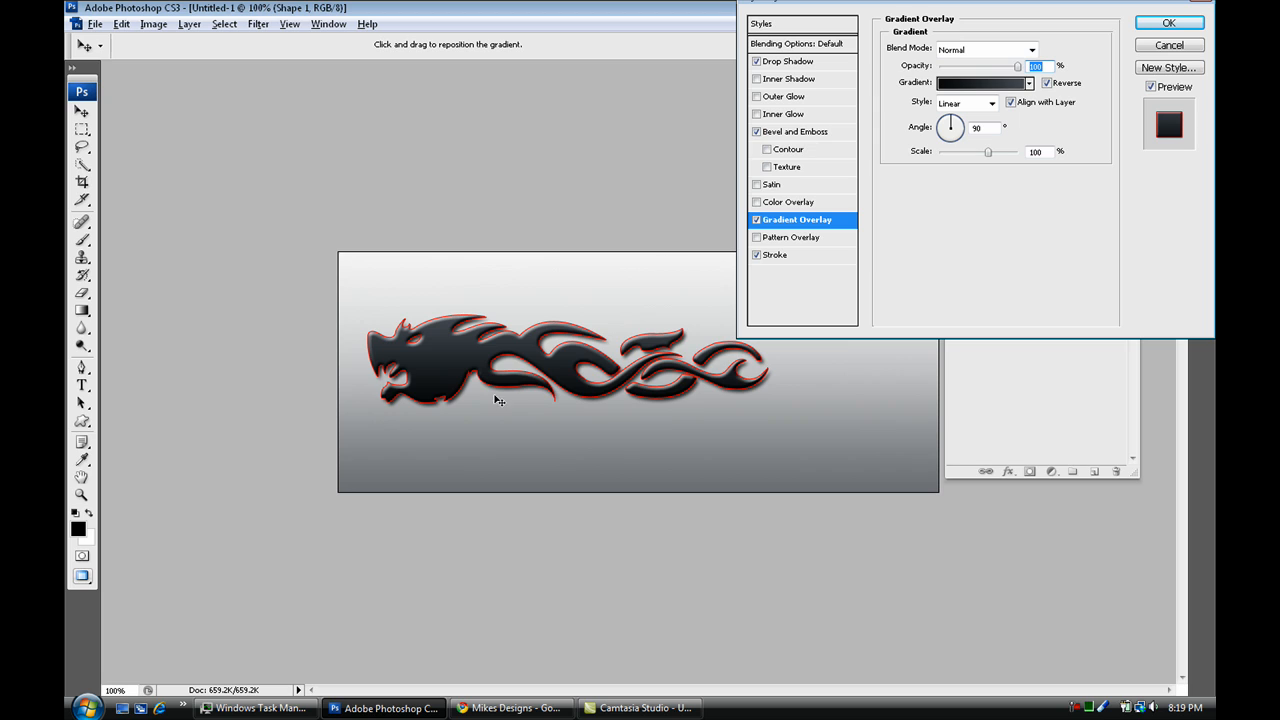
left_click(767, 151)
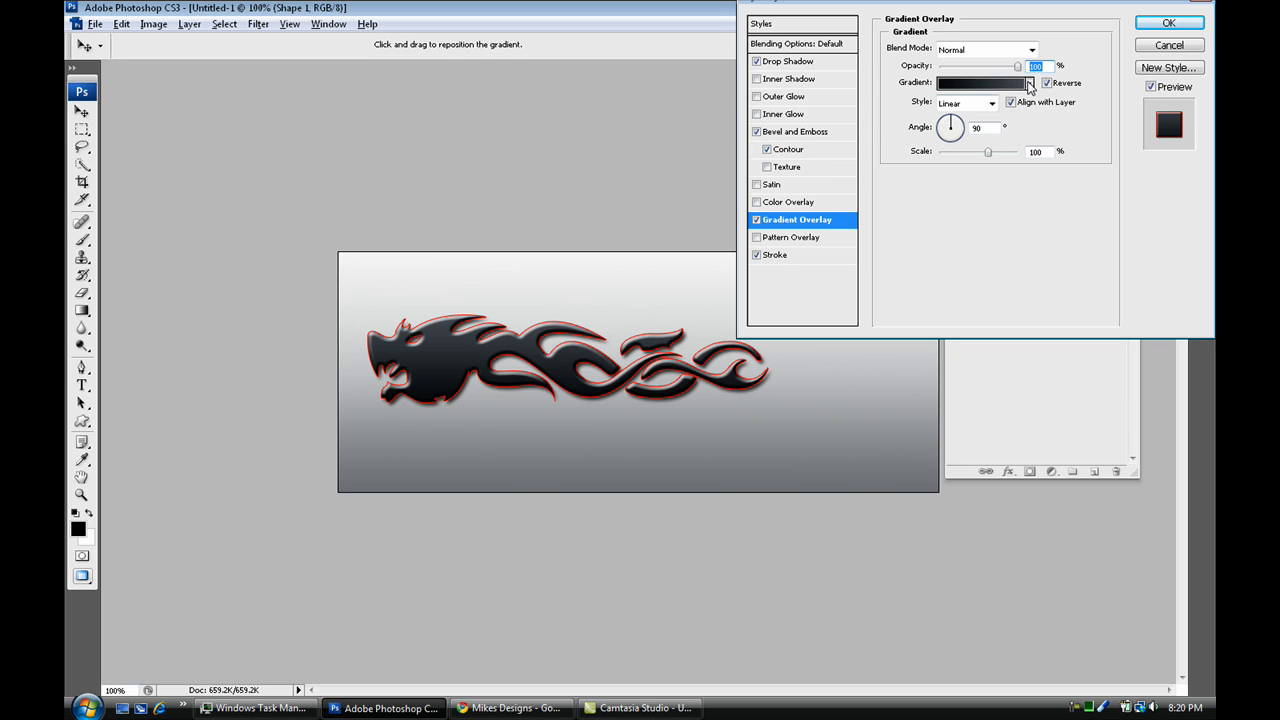
Try reshaping the bevel's contour curve with several custom points, and discard the changes.
left_click(806, 149)
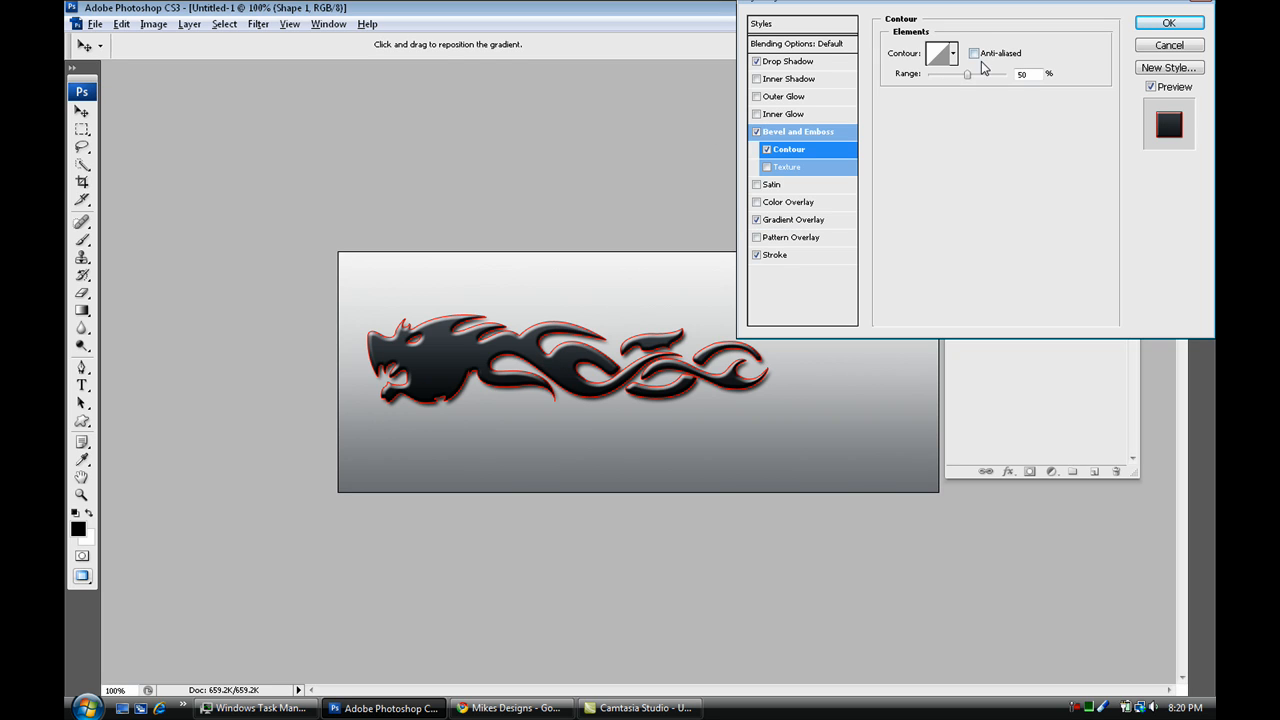
left_click(941, 57)
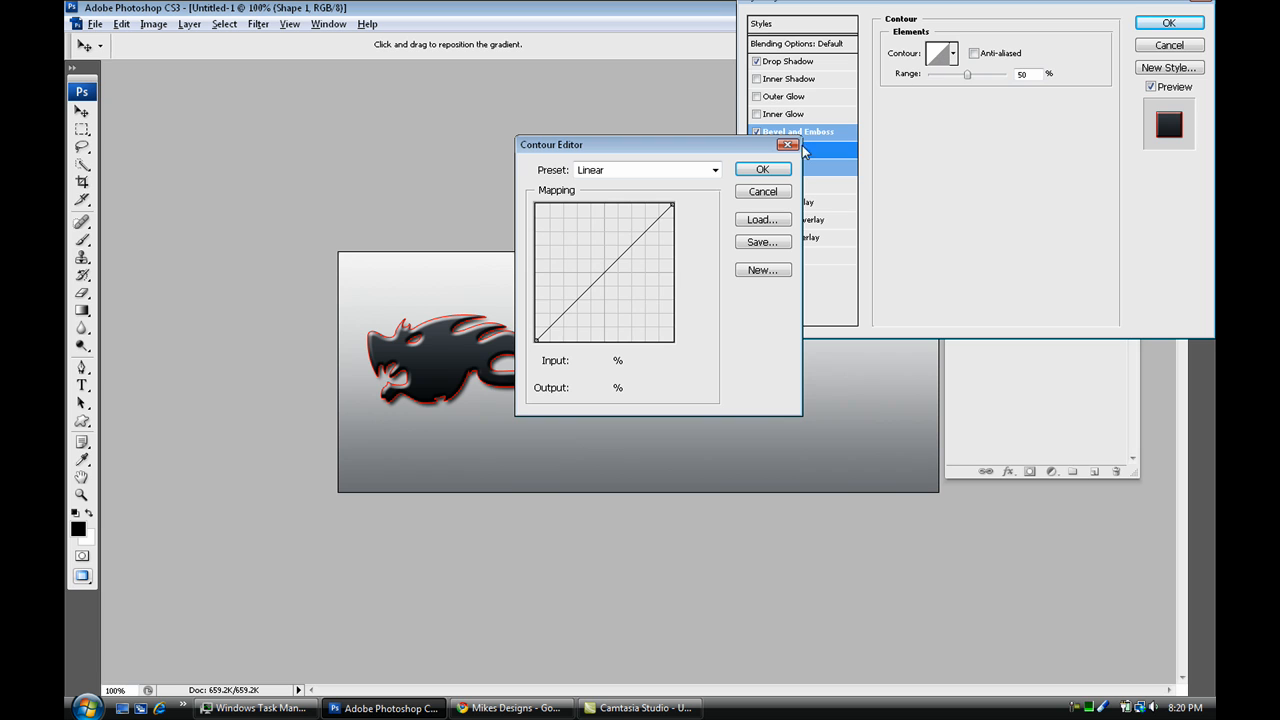
left_click_drag(615, 273, 555, 264)
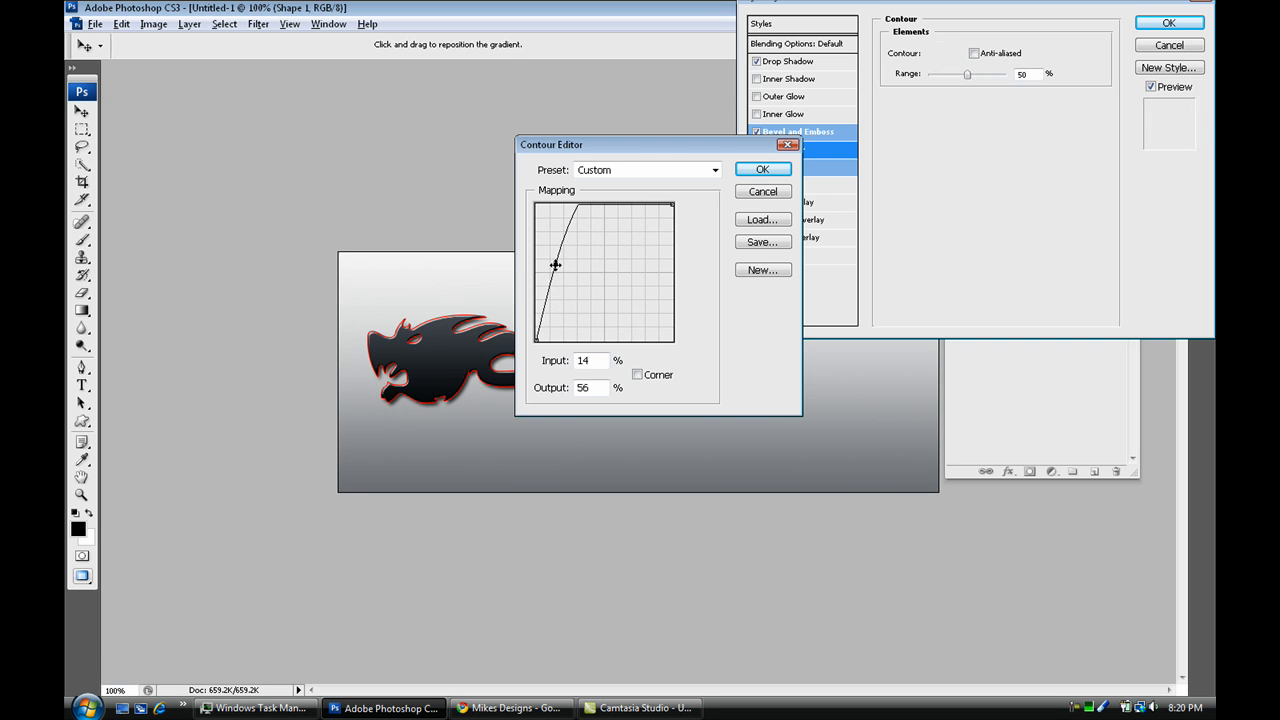
left_click_drag(675, 147, 982, 91)
left_click(881, 201)
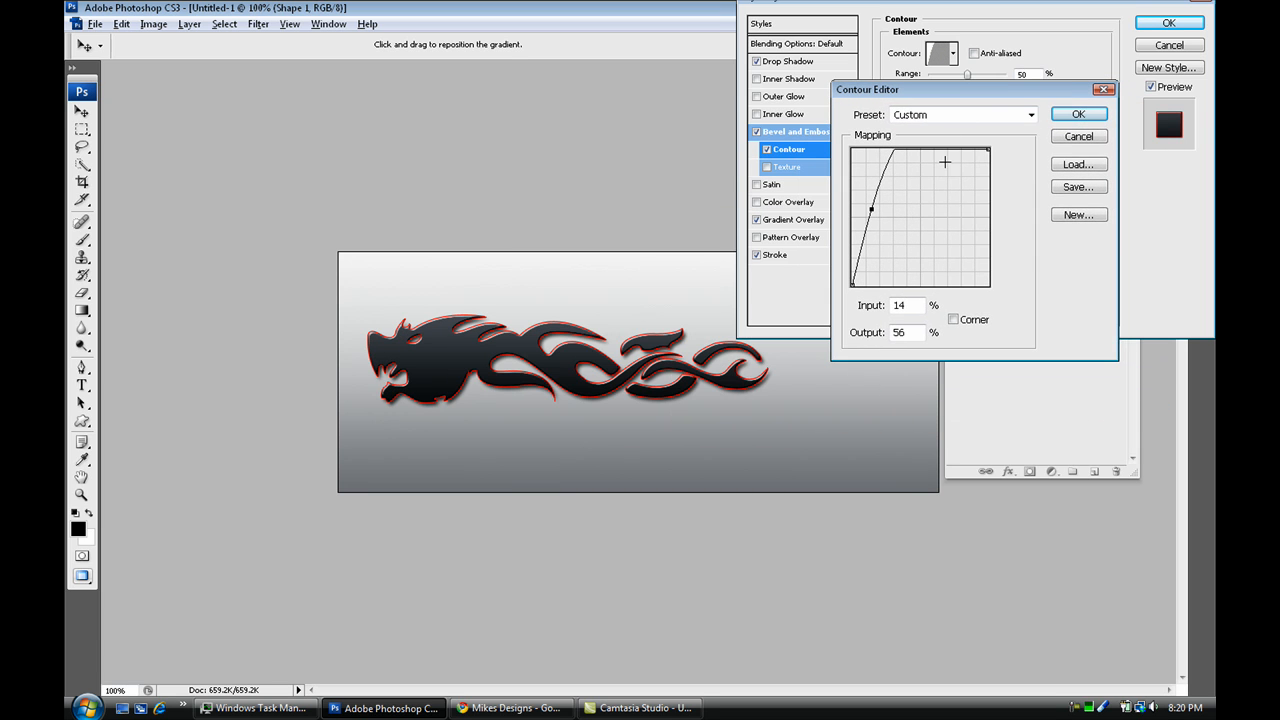
left_click_drag(881, 201, 920, 211)
left_click(900, 221)
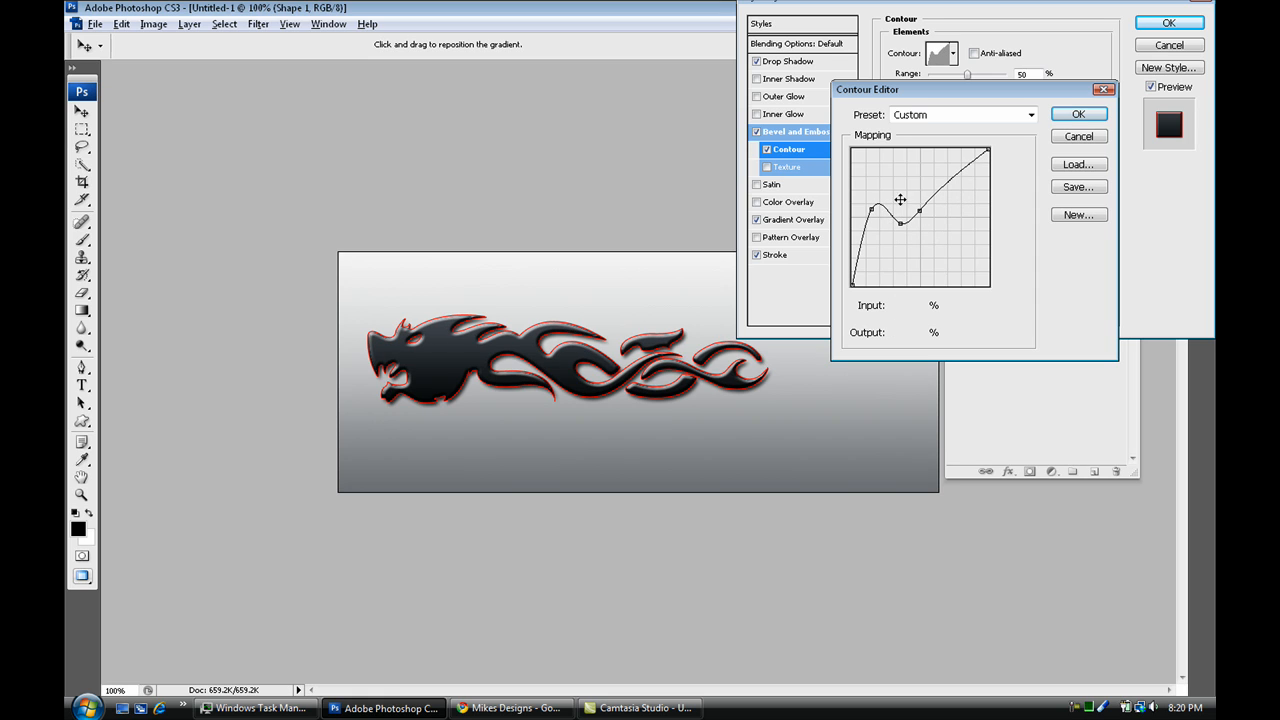
left_click(1078, 137)
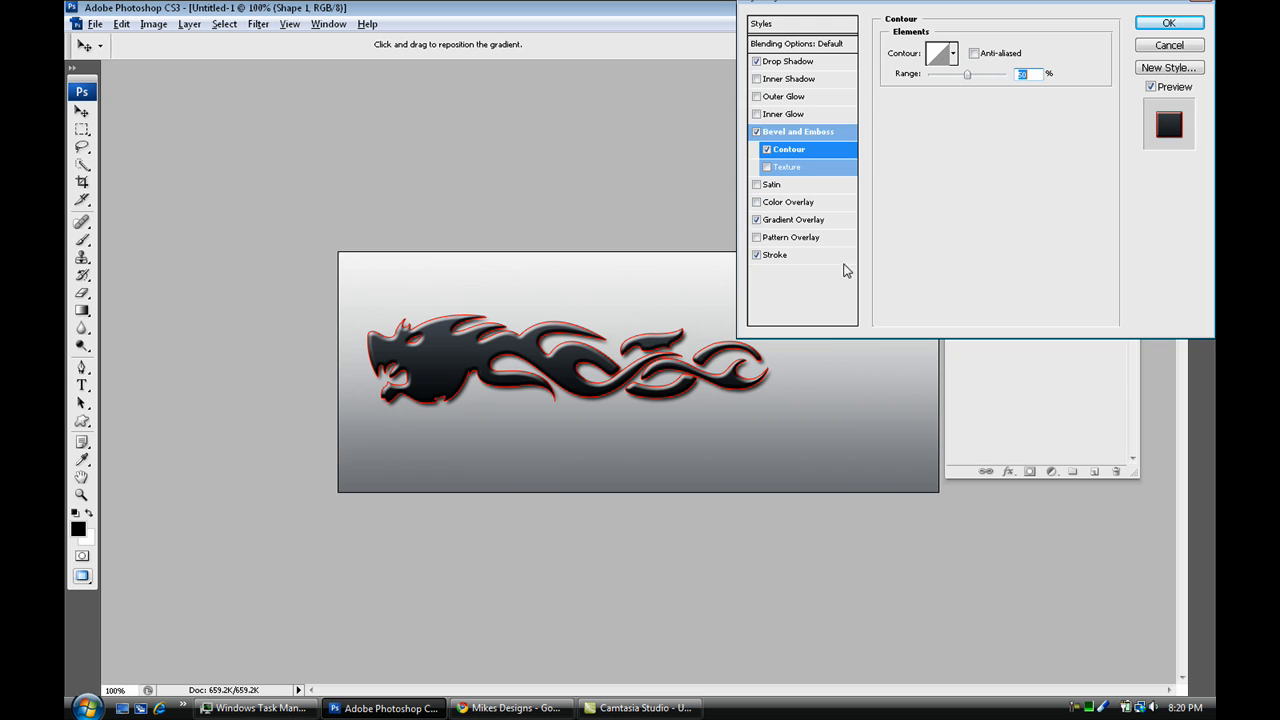
Apply the dragon's layer style and choose the 2492 px splatter-dots brush for painting.
left_click(1166, 24)
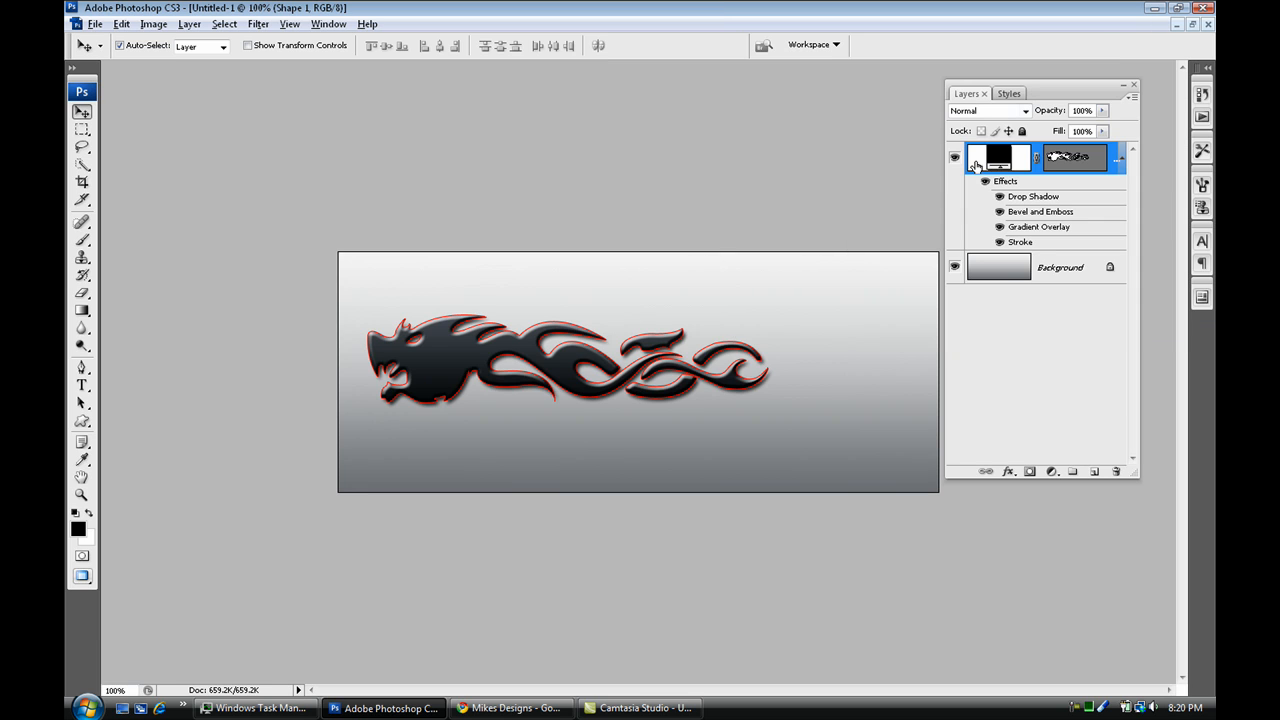
left_click(82, 240)
left_click(170, 46)
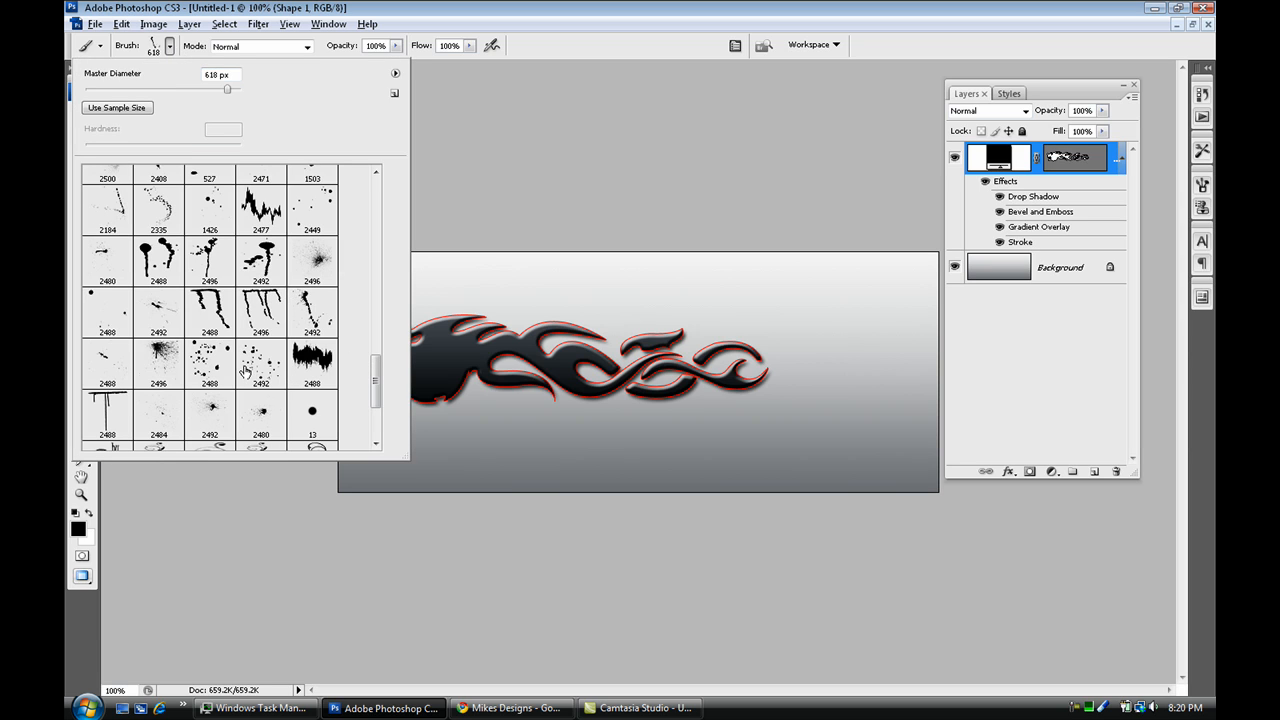
double_click(245, 372)
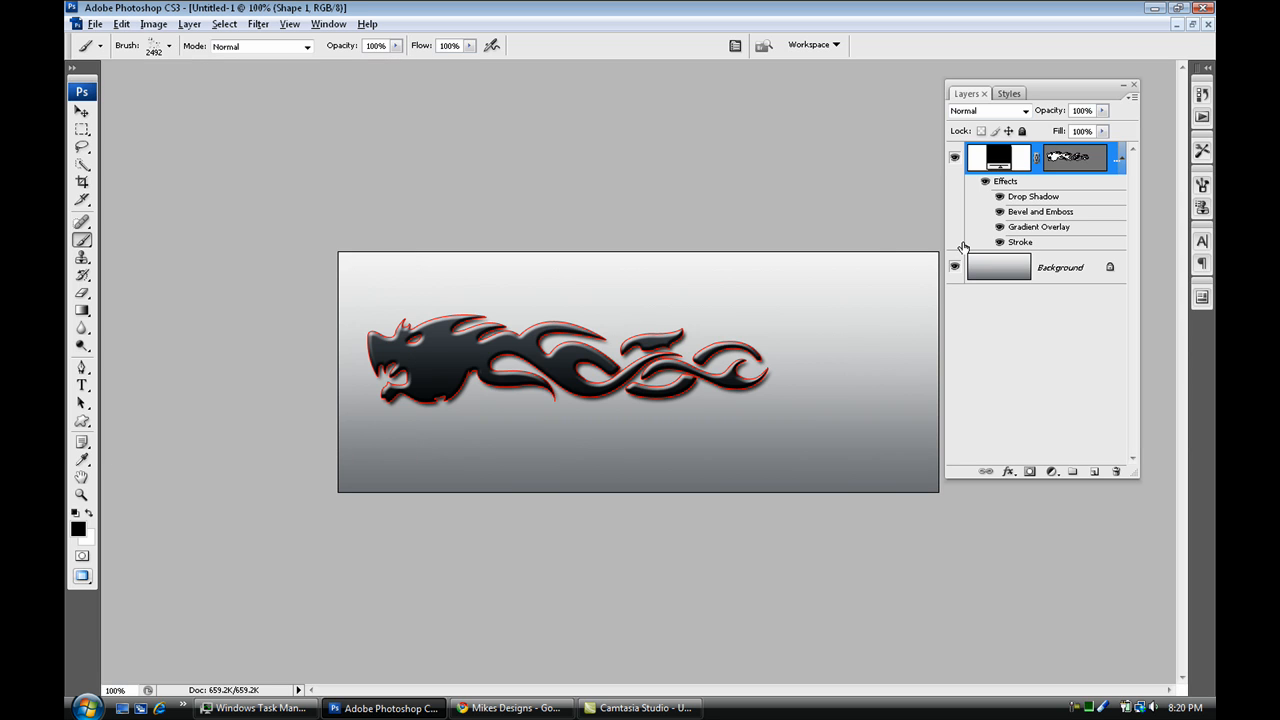
Add a new layer and stamp black splatters across both halves of the banner with the brush reduced to 700 px.
key("ctrl+shift+n")
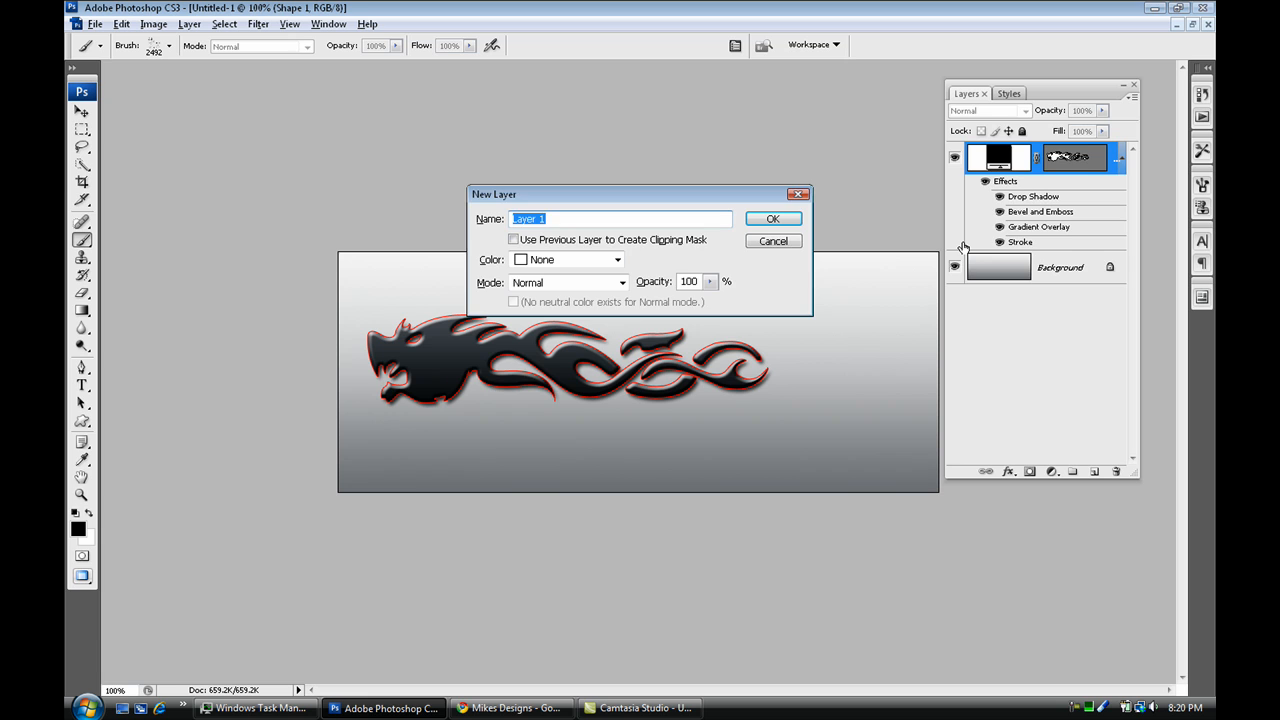
key("Return")
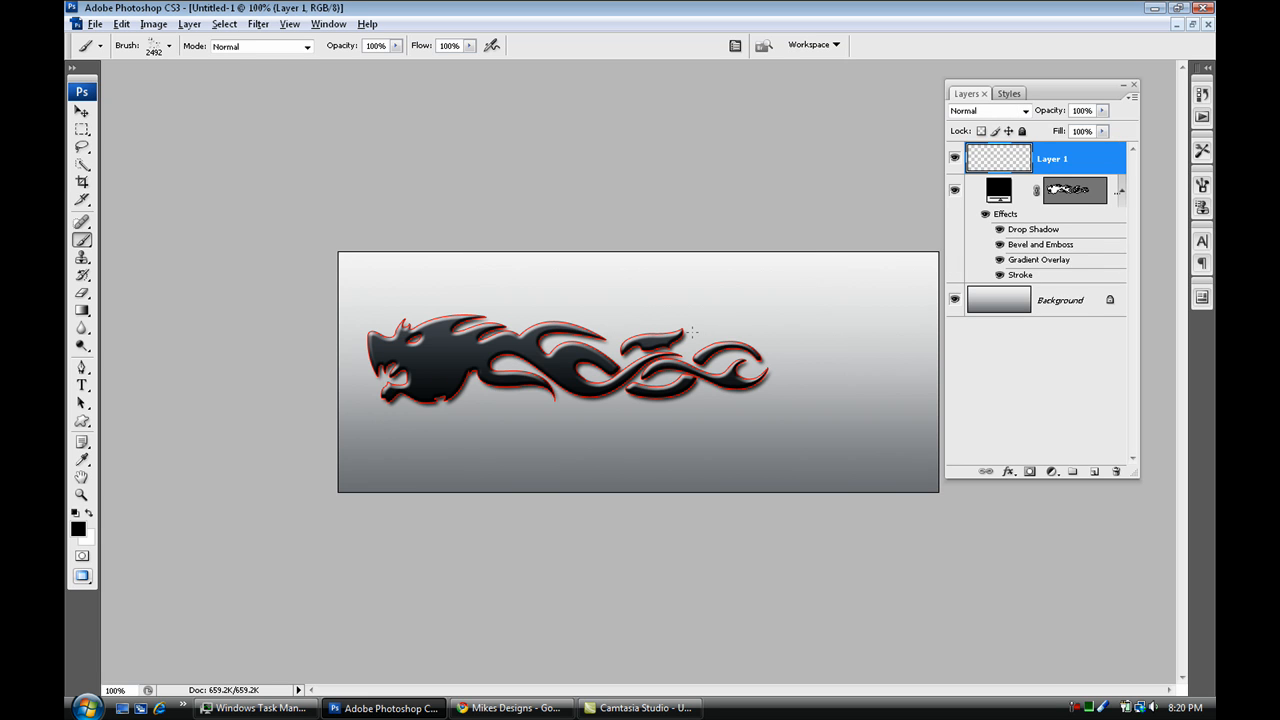
key("bracketleft")
key("bracketleft")
key("bracketleft")
key("bracketleft")
key("bracketleft")
key("bracketleft")
key("bracketleft")
key("bracketleft")
key("bracketleft")
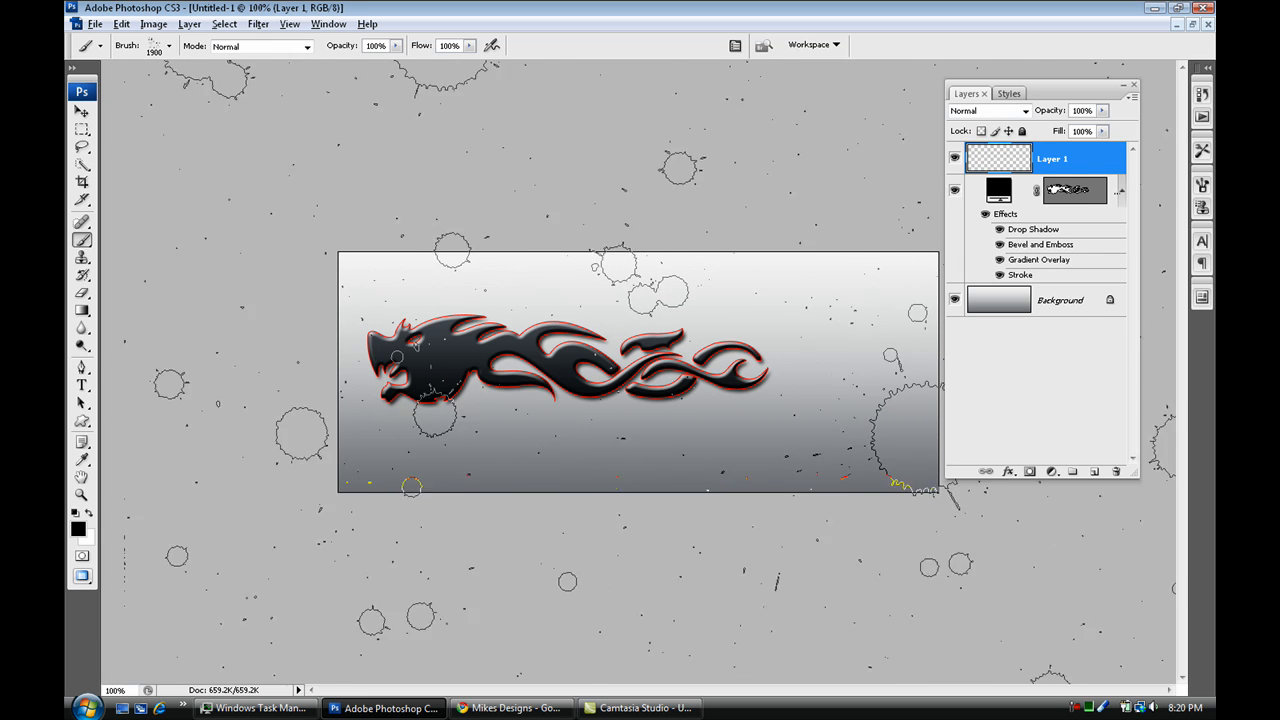
key("bracketleft")
key("bracketleft")
key("bracketleft")
key("bracketleft")
key("bracketleft")
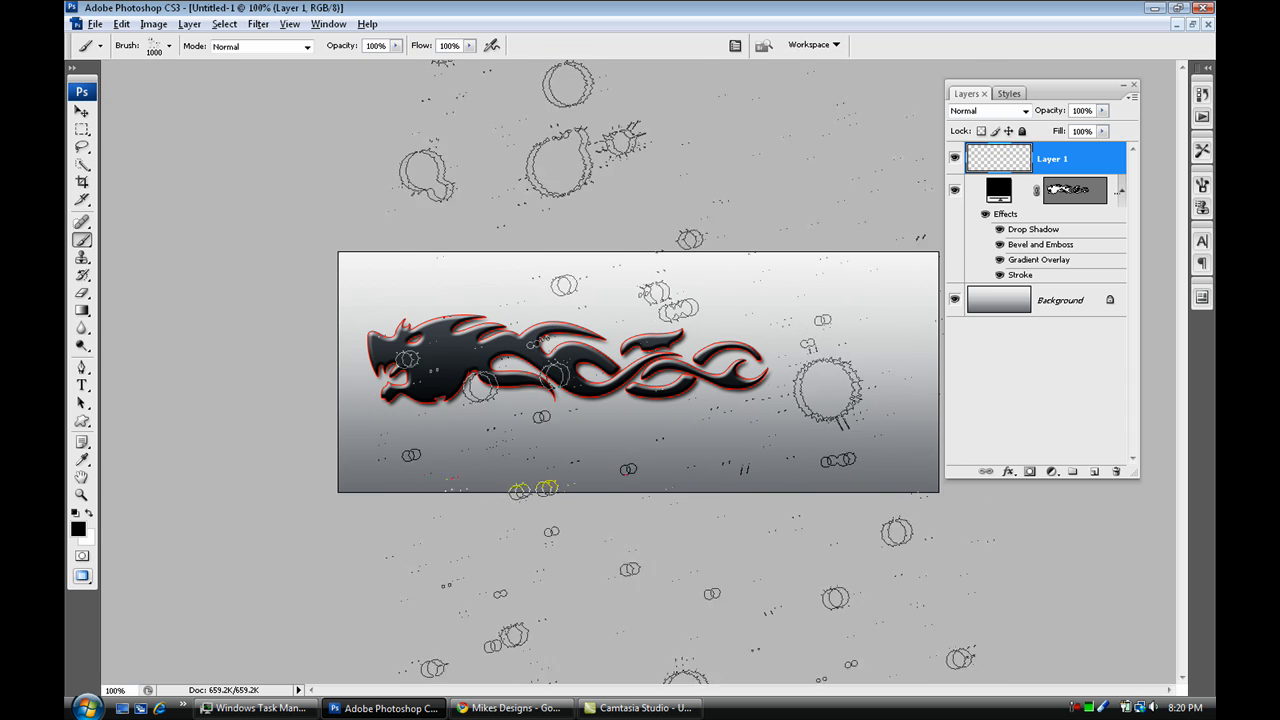
key("bracketleft")
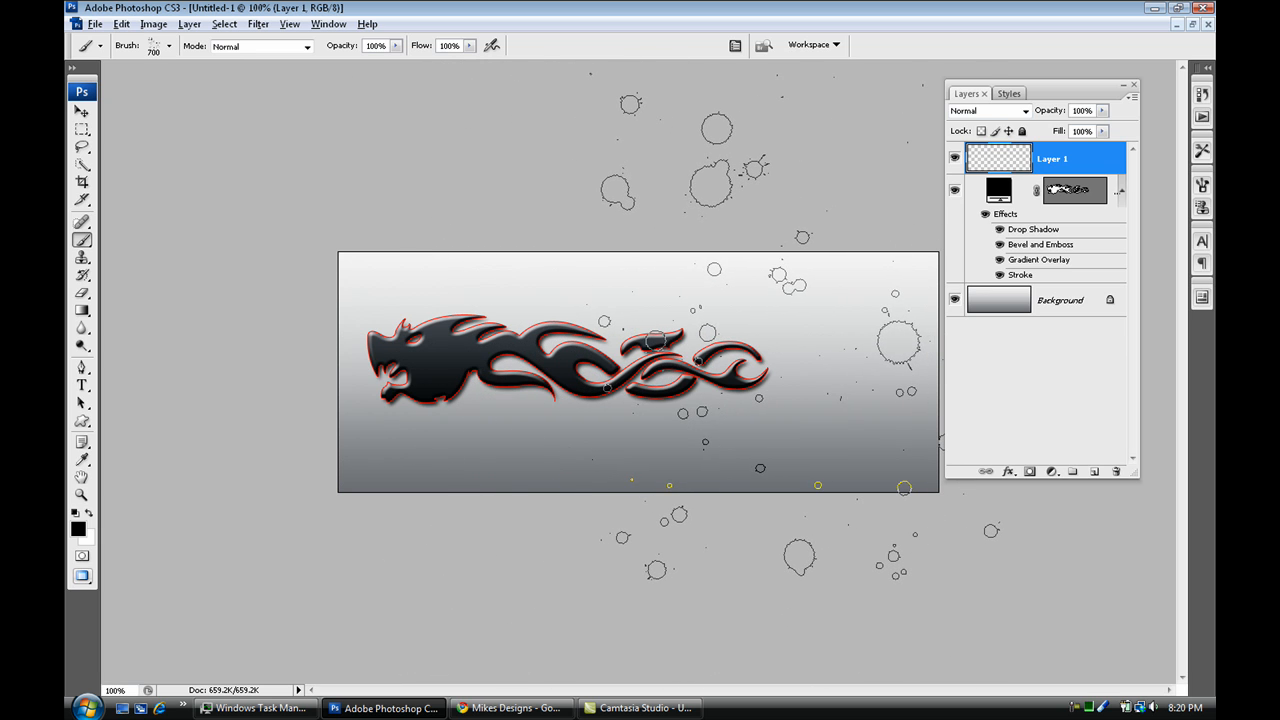
left_click(795, 337)
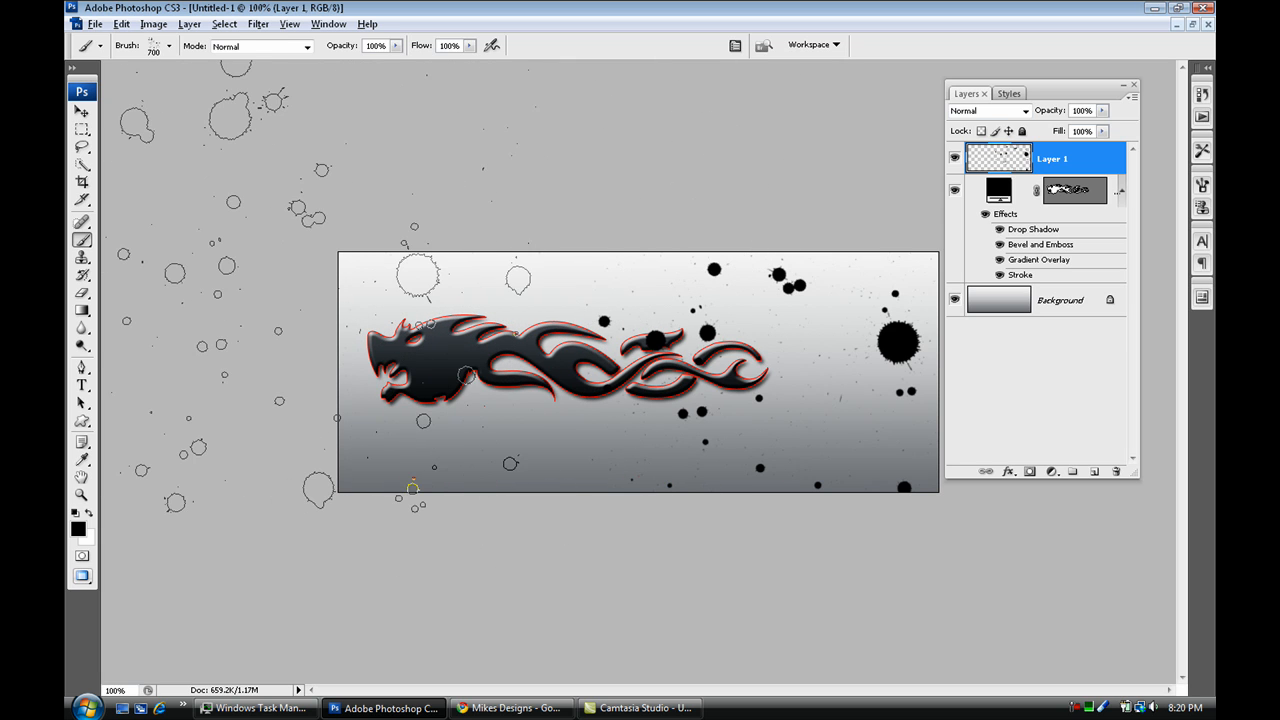
left_click(314, 269)
Move the splatter layer below the dragon shape layer and collapse the dragon's effects list.
left_click(84, 110)
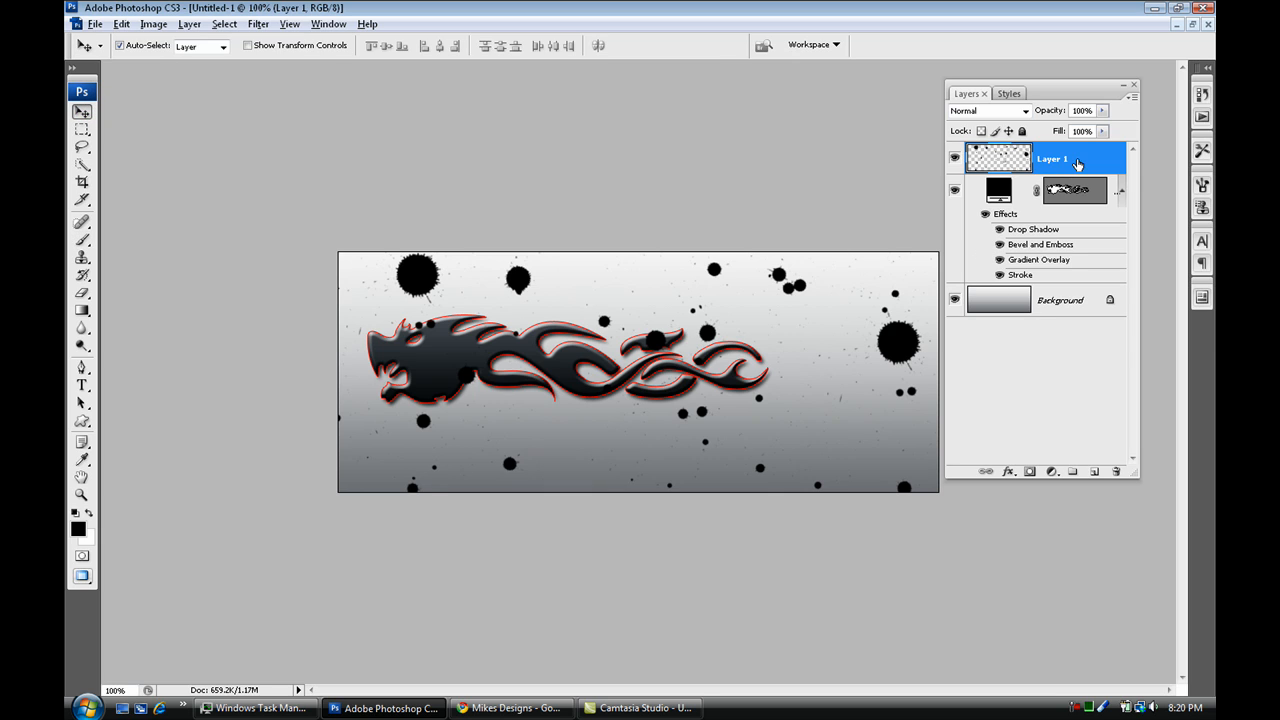
left_click_drag(1079, 165, 1093, 255)
left_click(1121, 157)
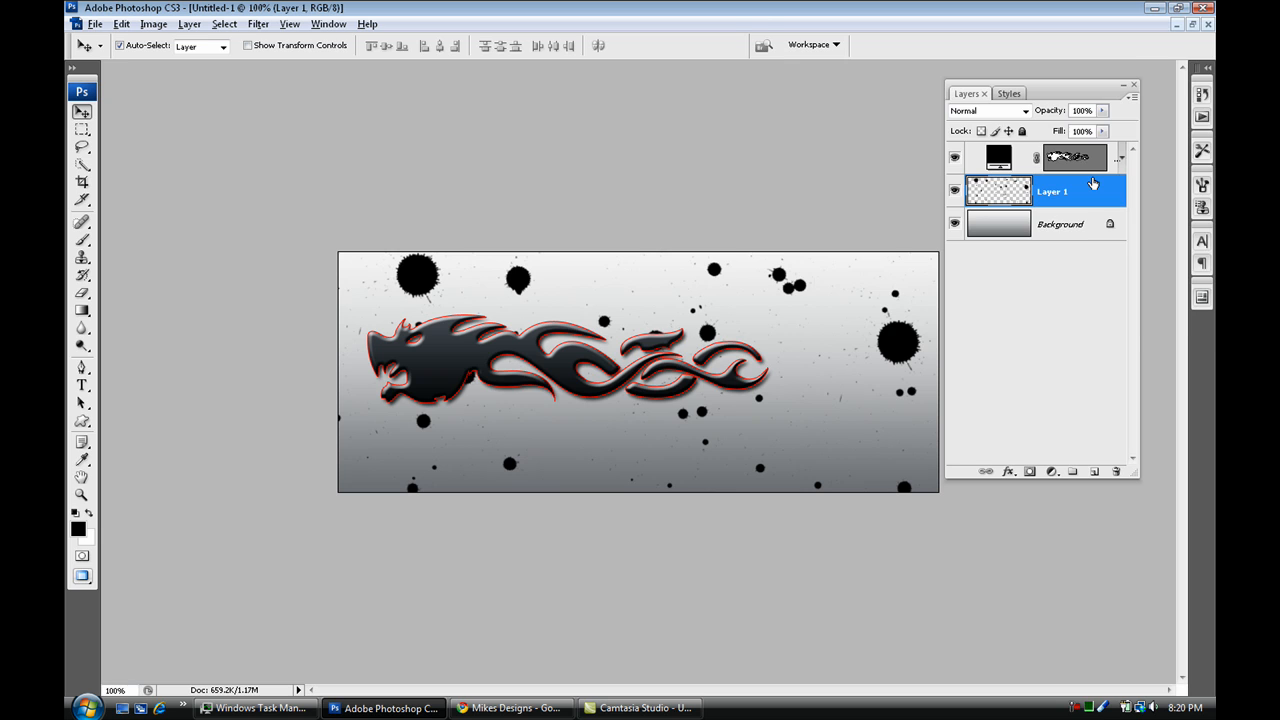
Add a drop shadow and a 1 px inside stroke to the splatter layer.
double_click(1093, 183)
left_click(756, 62)
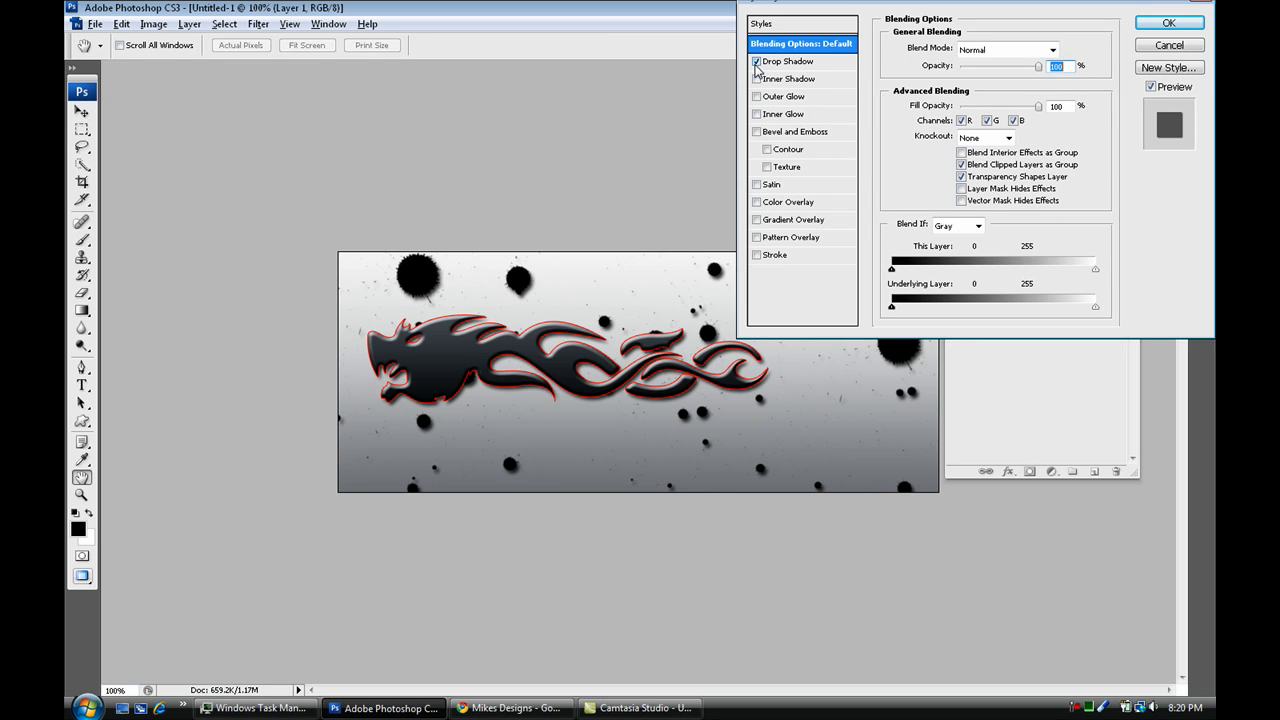
left_click(775, 257)
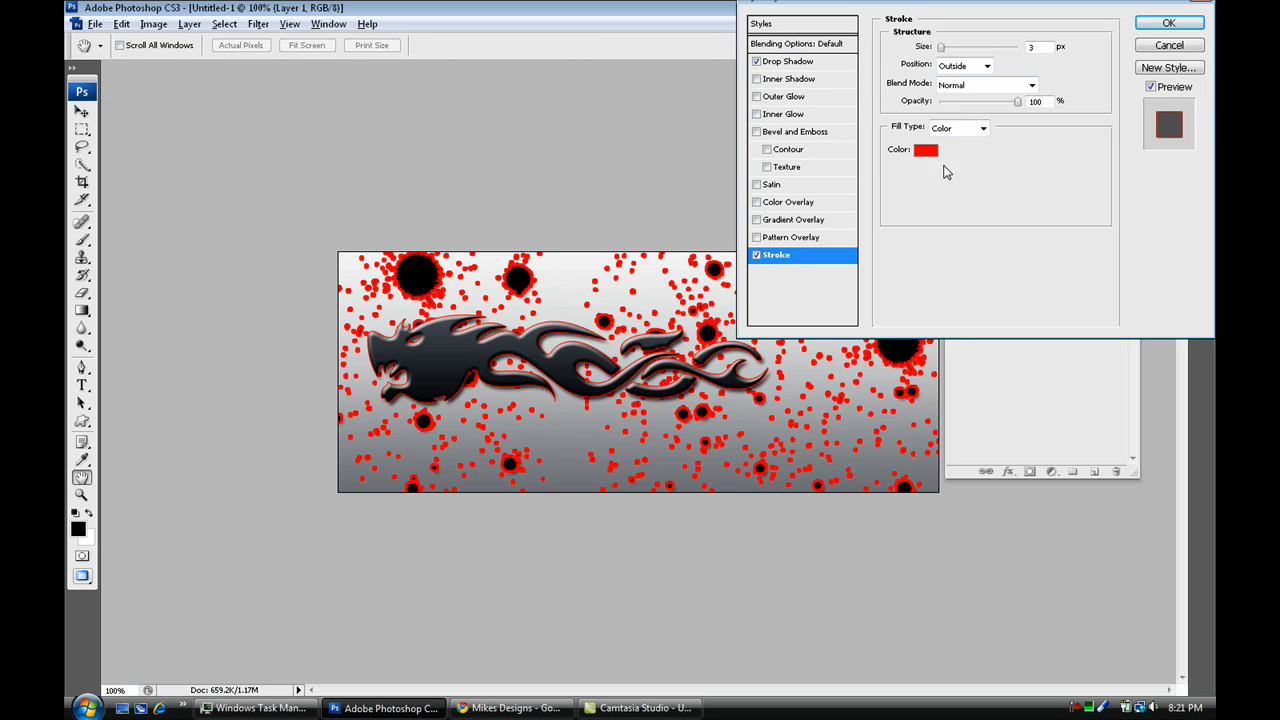
left_click(926, 158)
type("1")
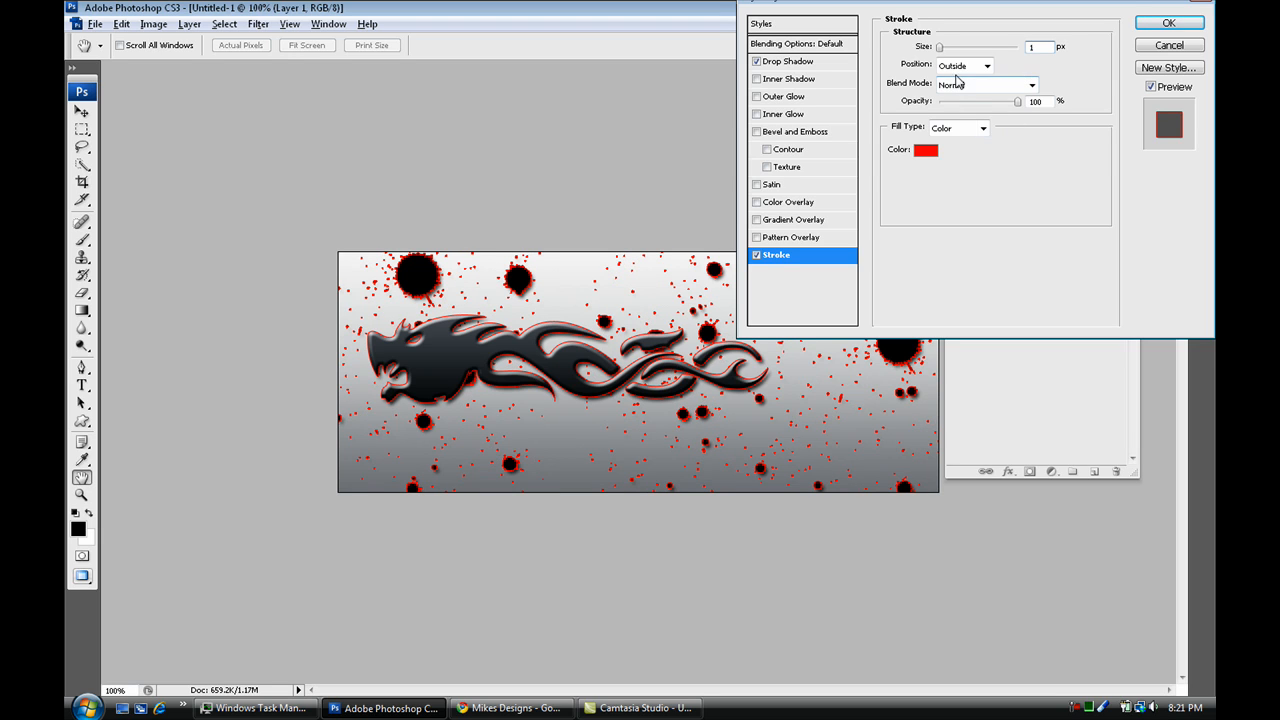
left_click(990, 66)
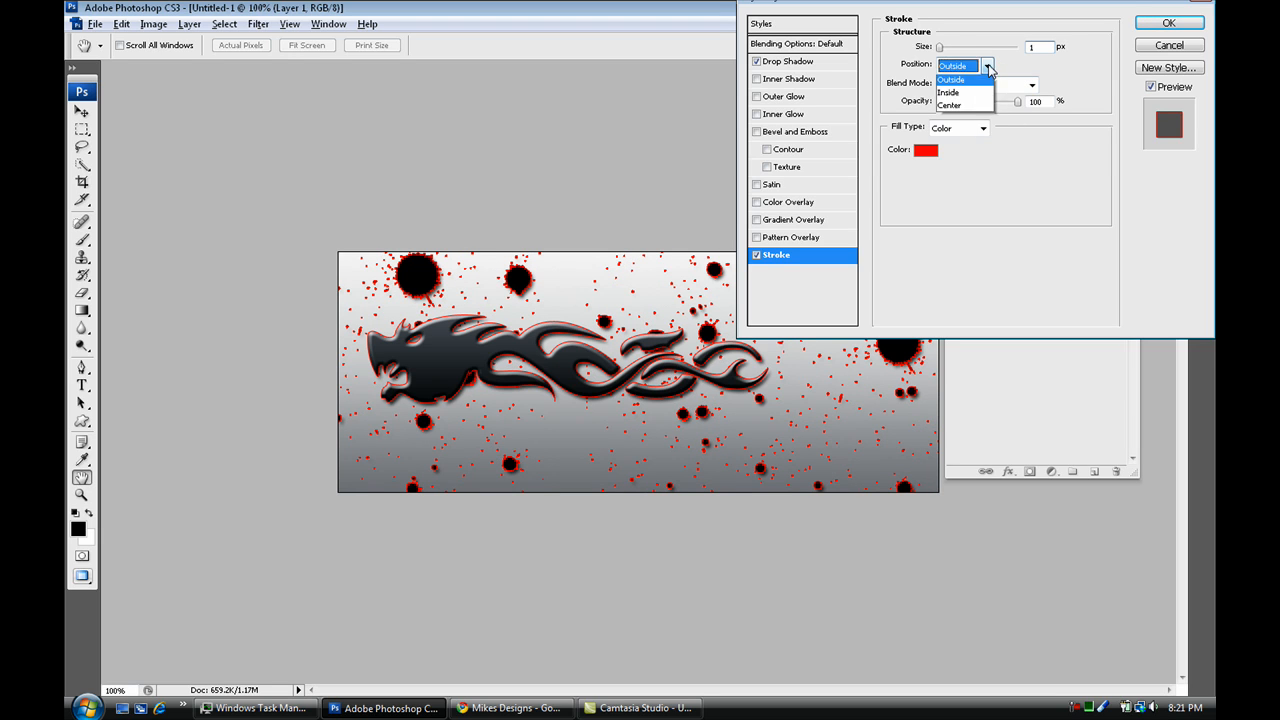
left_click(986, 94)
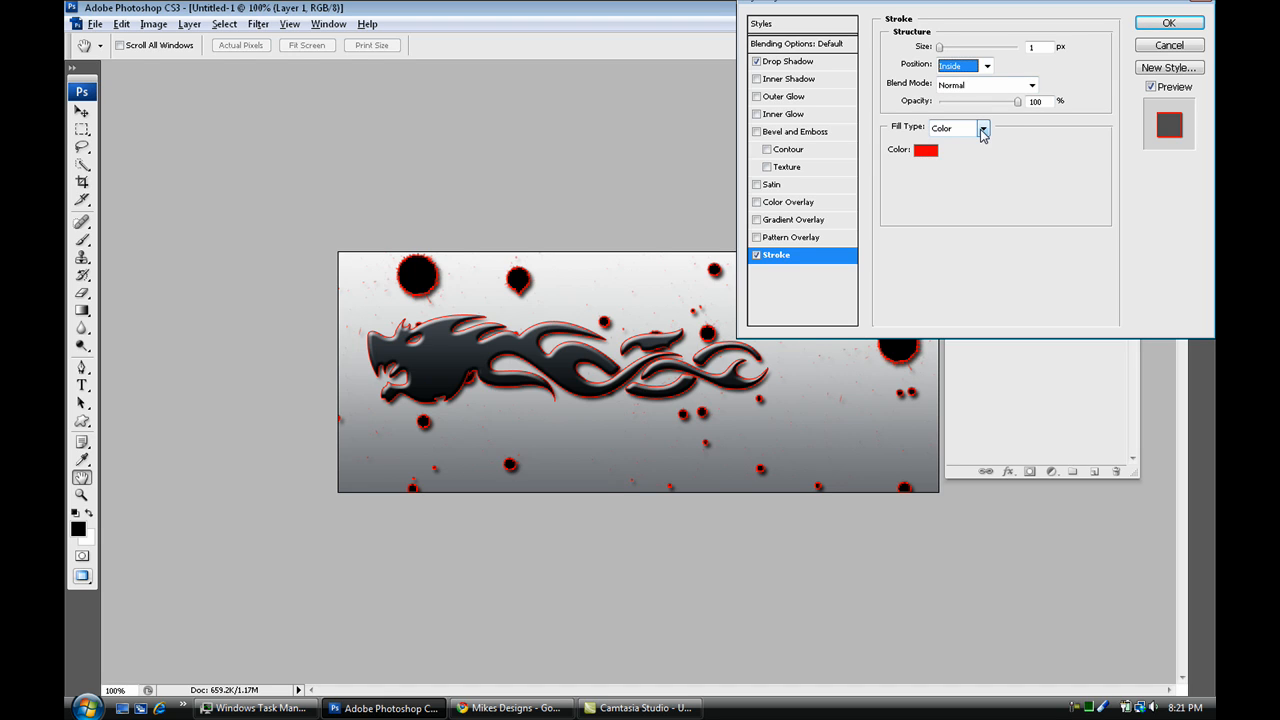
Change the splatter layer's stroke color to a dark red.
left_click(926, 150)
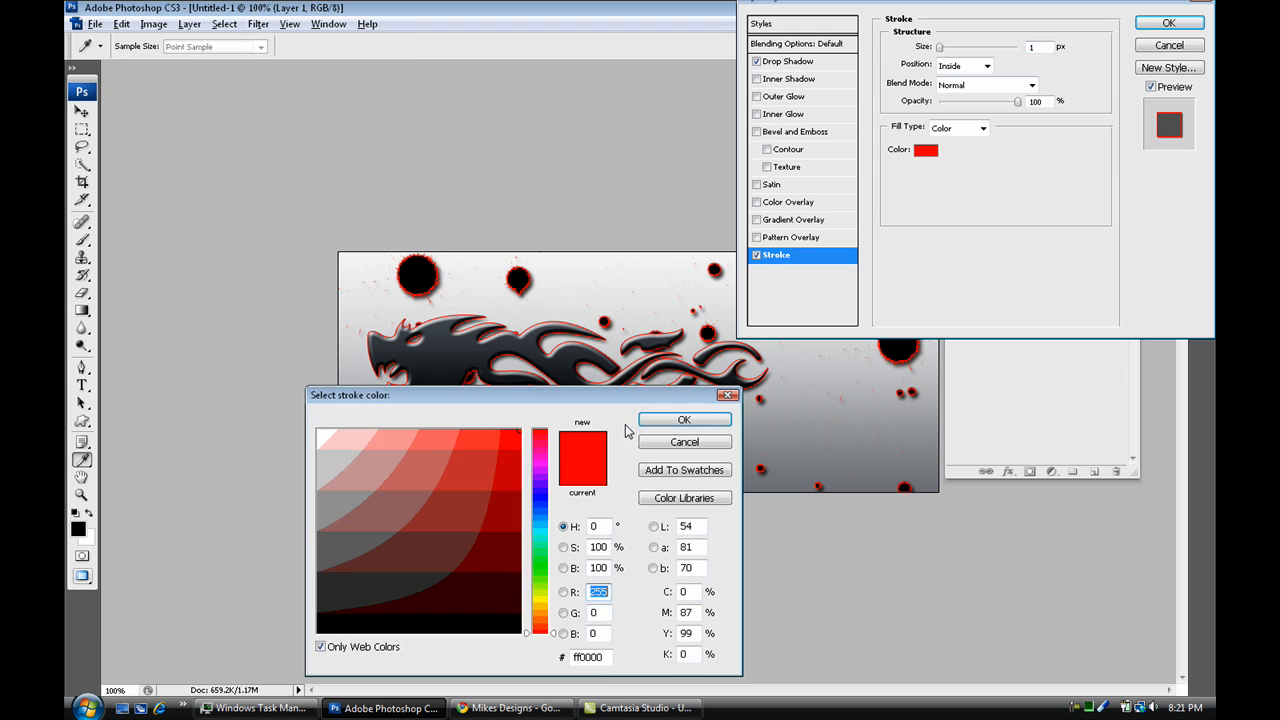
left_click(507, 562)
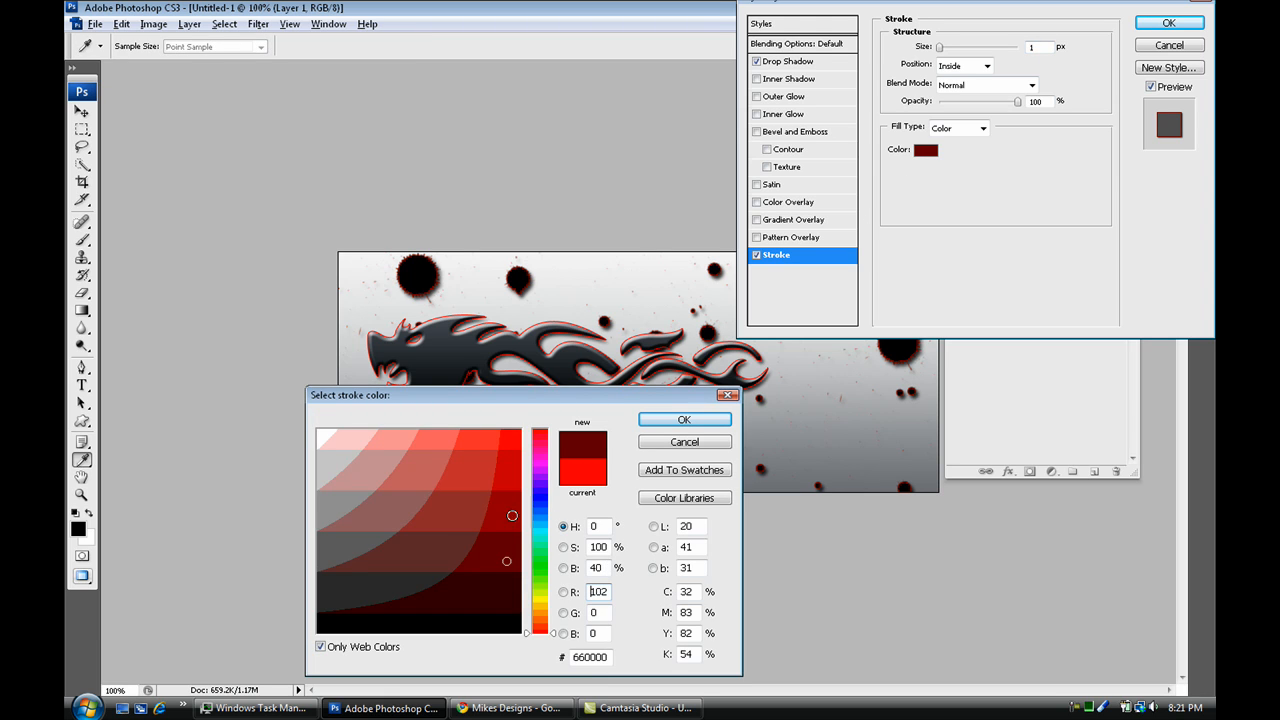
left_click(512, 515)
left_click(680, 420)
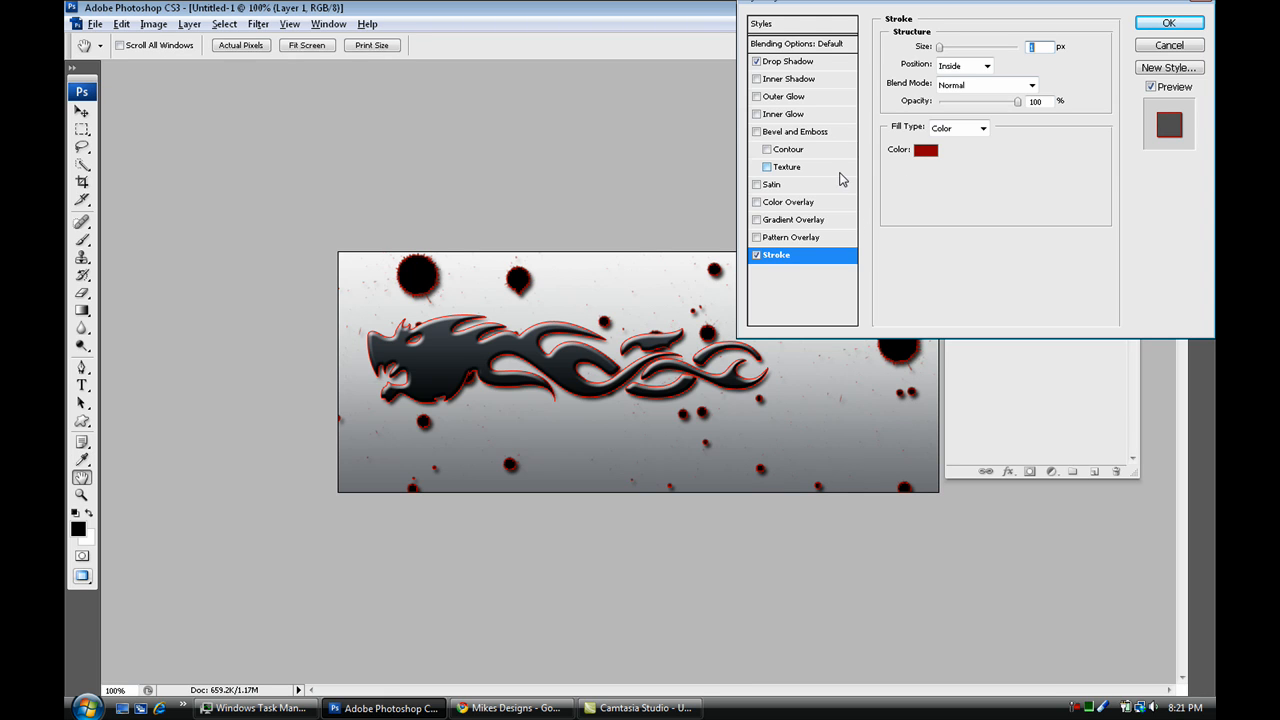
Add a light gray color overlay, #cccccc, to the splatter layer.
left_click(793, 203)
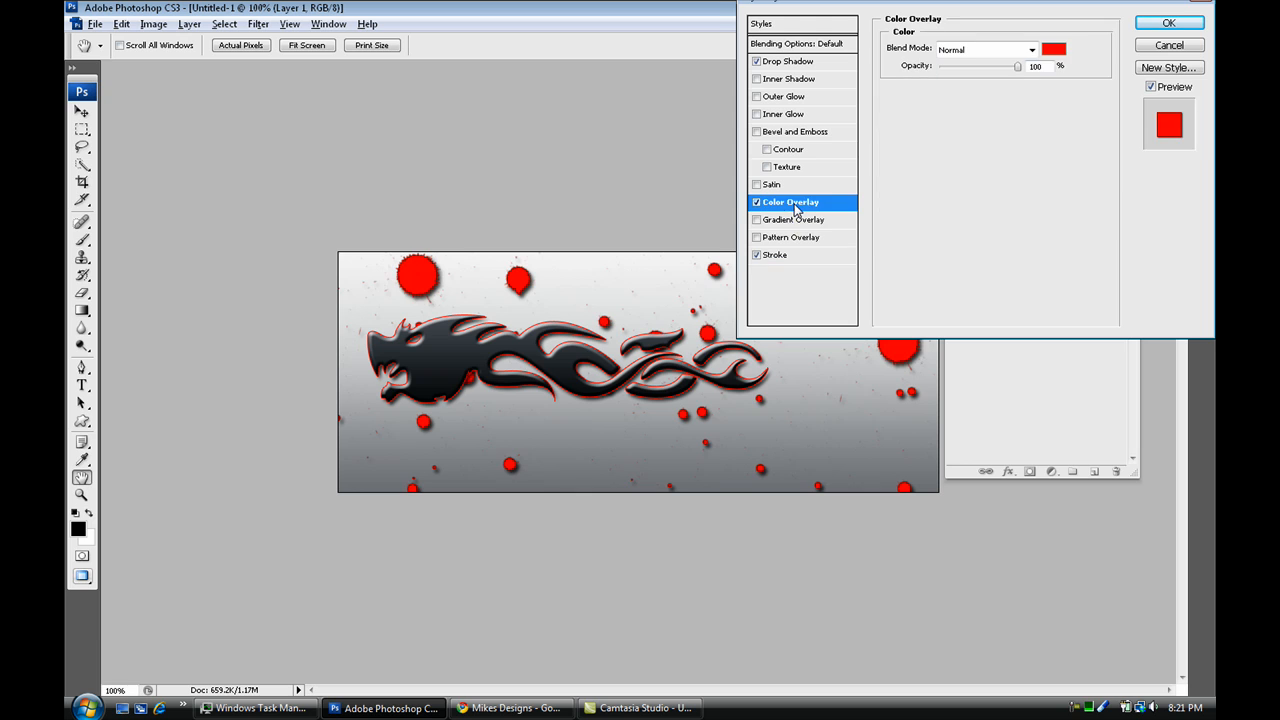
left_click(1052, 49)
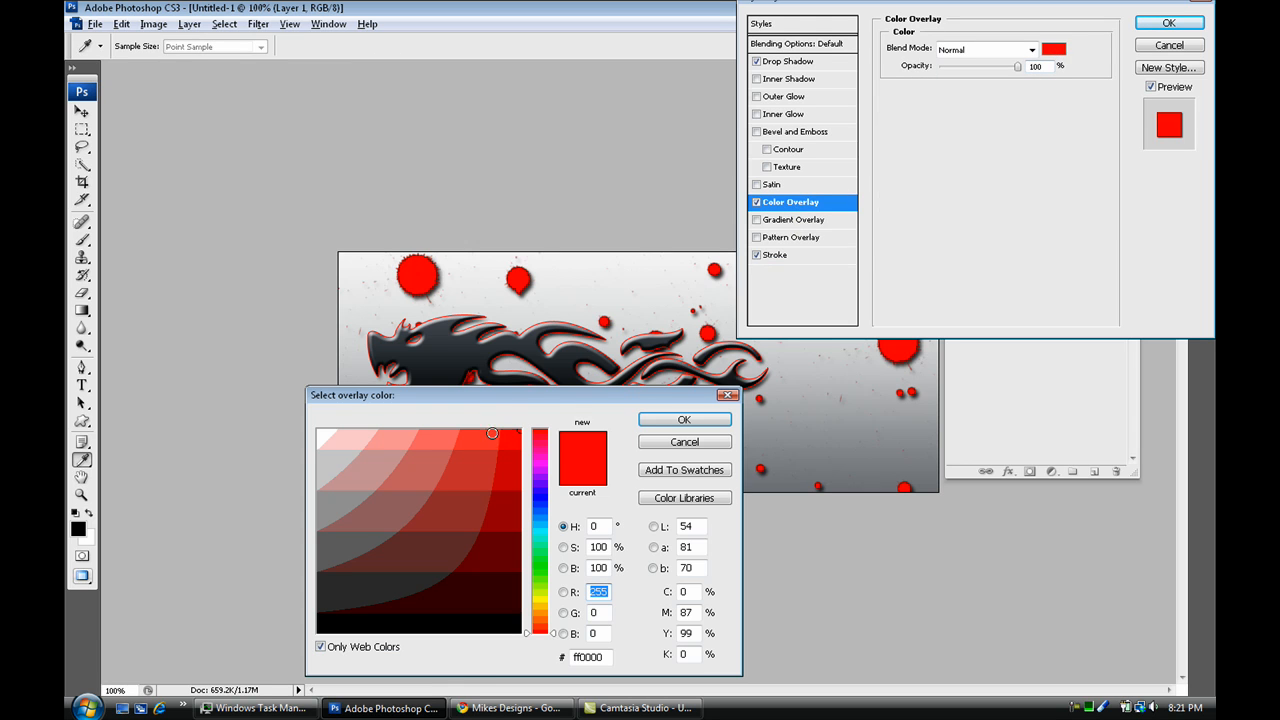
left_click(325, 467)
left_click(329, 496)
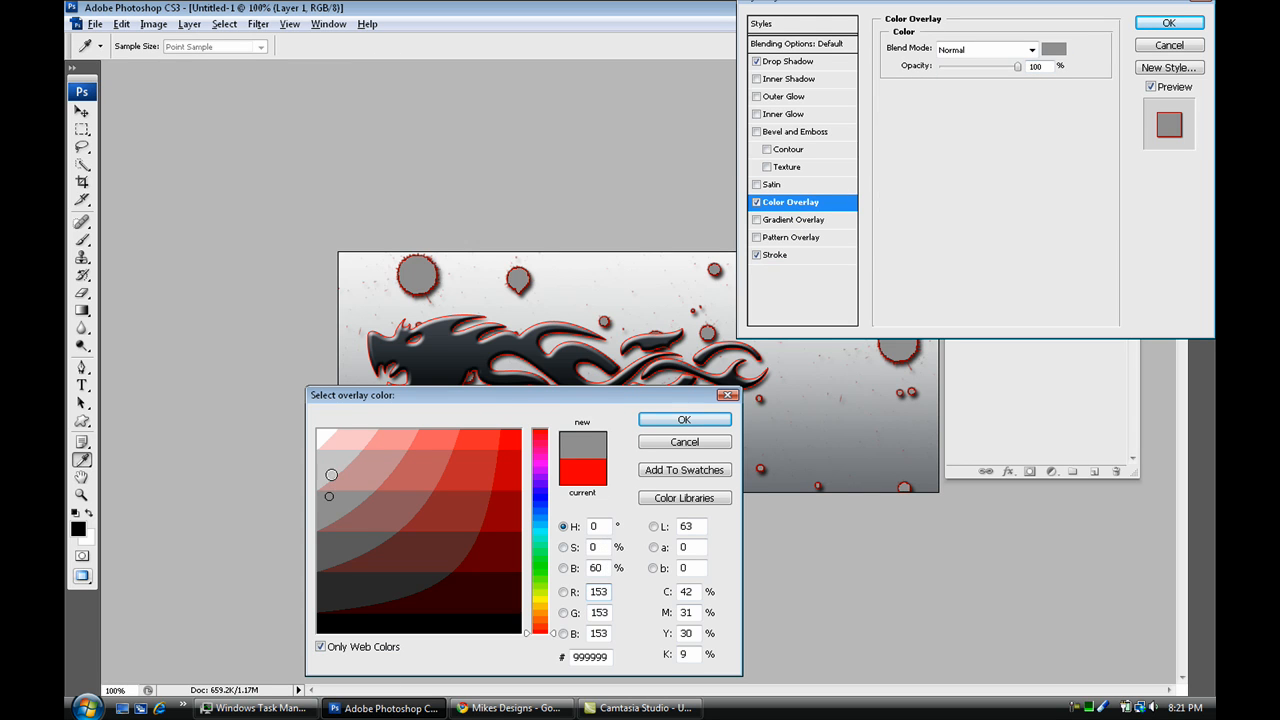
left_click(333, 464)
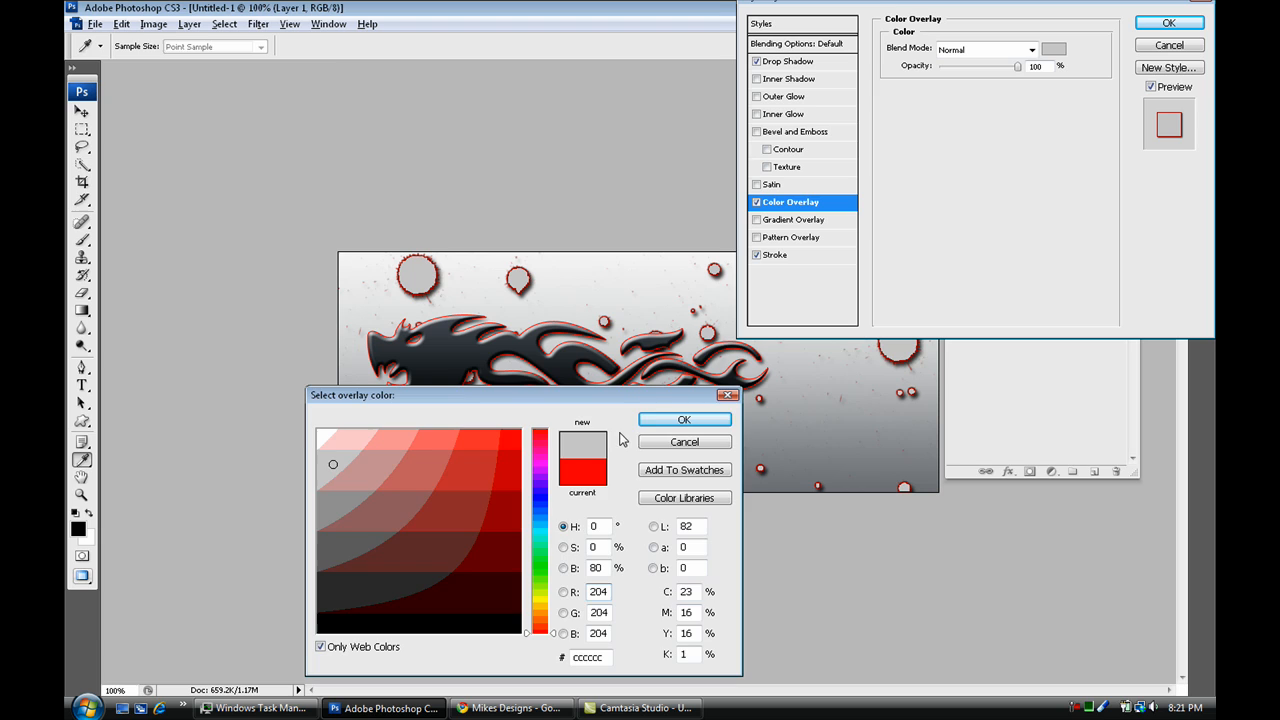
left_click(681, 420)
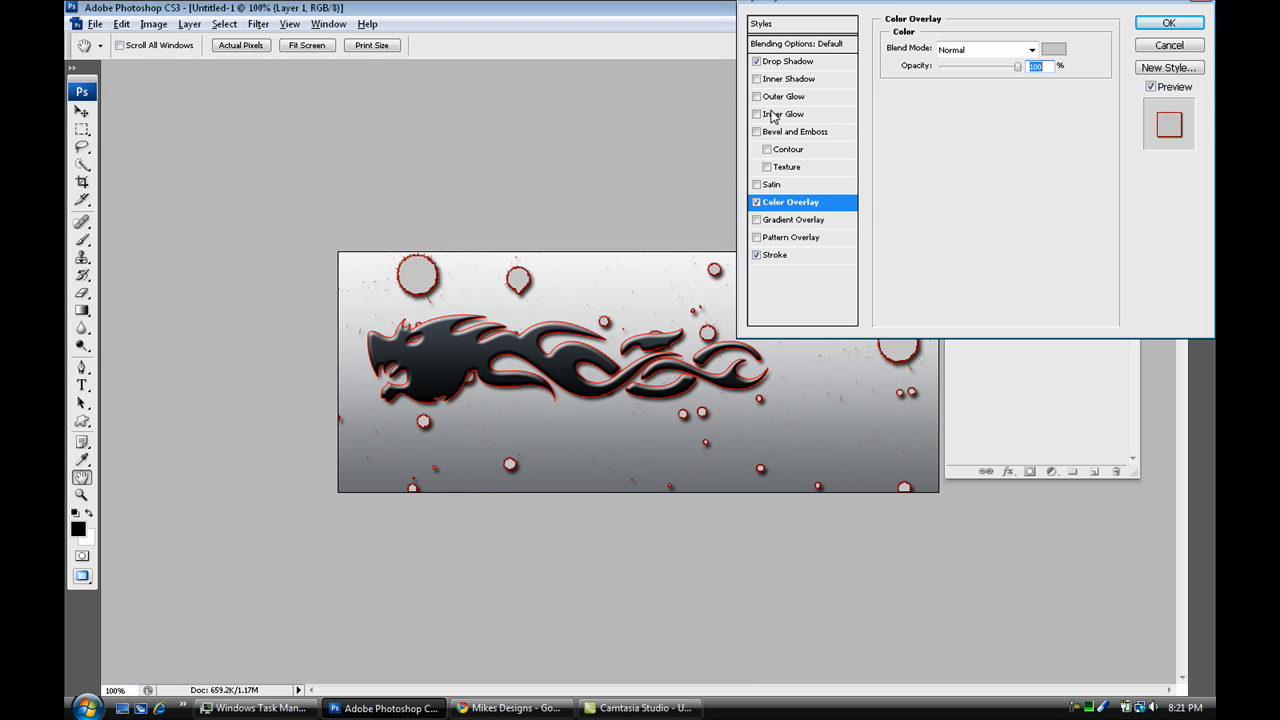
Increase the splatter's drop shadow distance slightly and enable Bevel and Emboss with its Contour option.
left_click(790, 62)
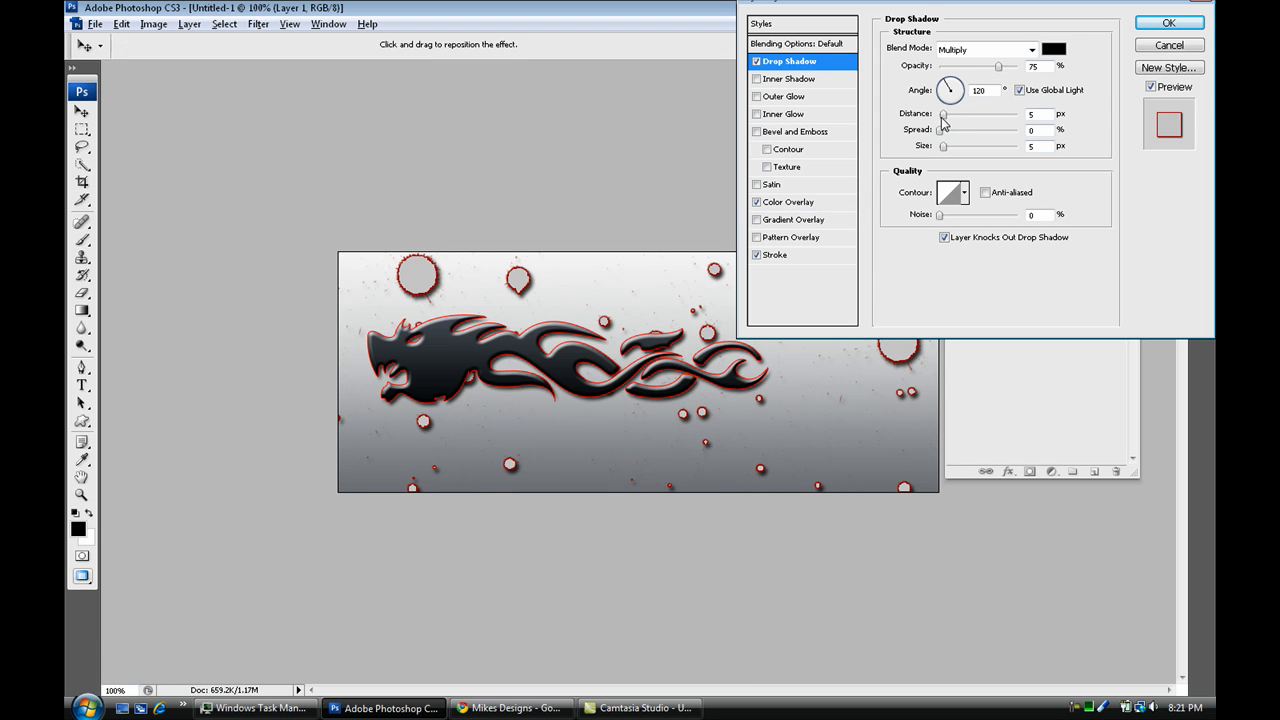
left_click_drag(942, 118, 948, 120)
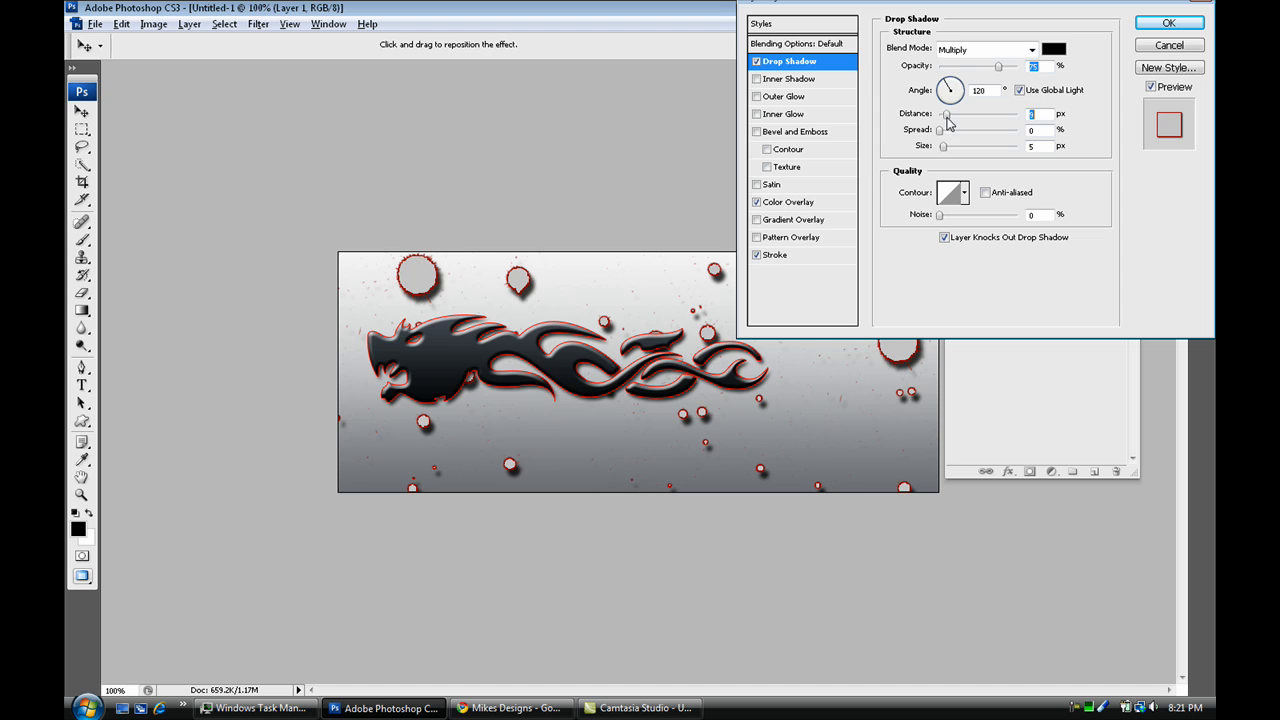
left_click(757, 132)
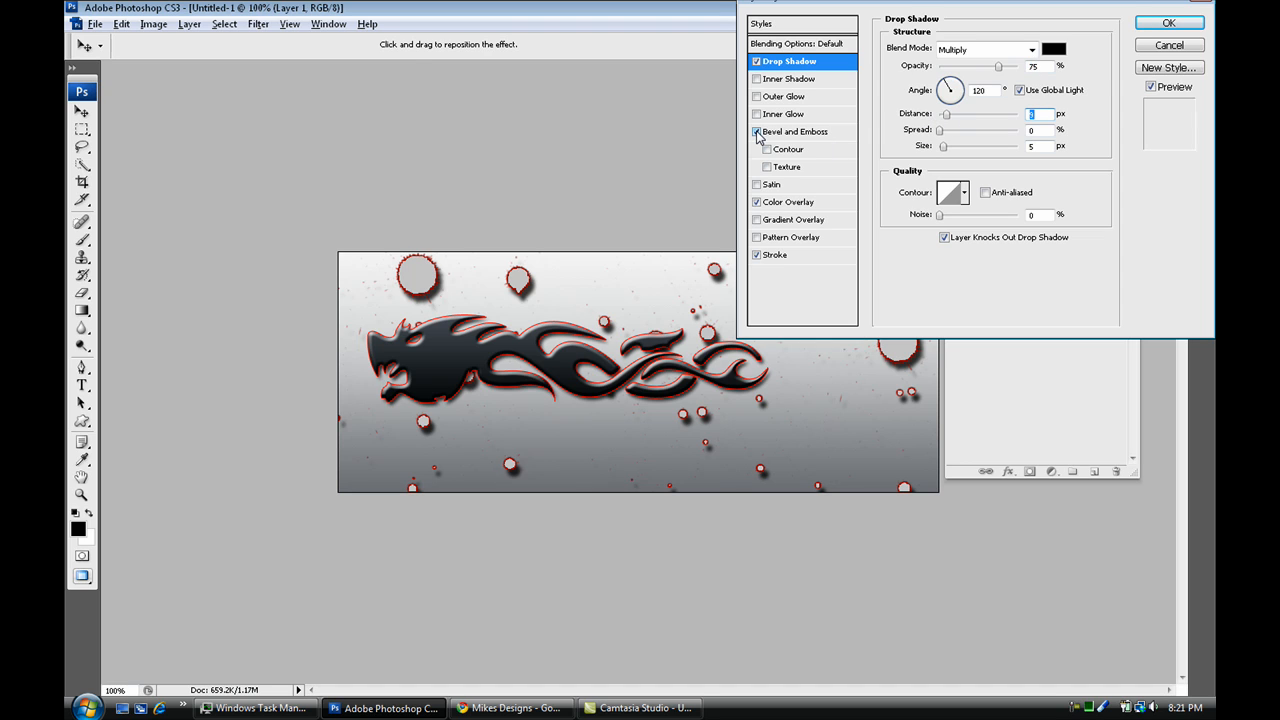
left_click(828, 135)
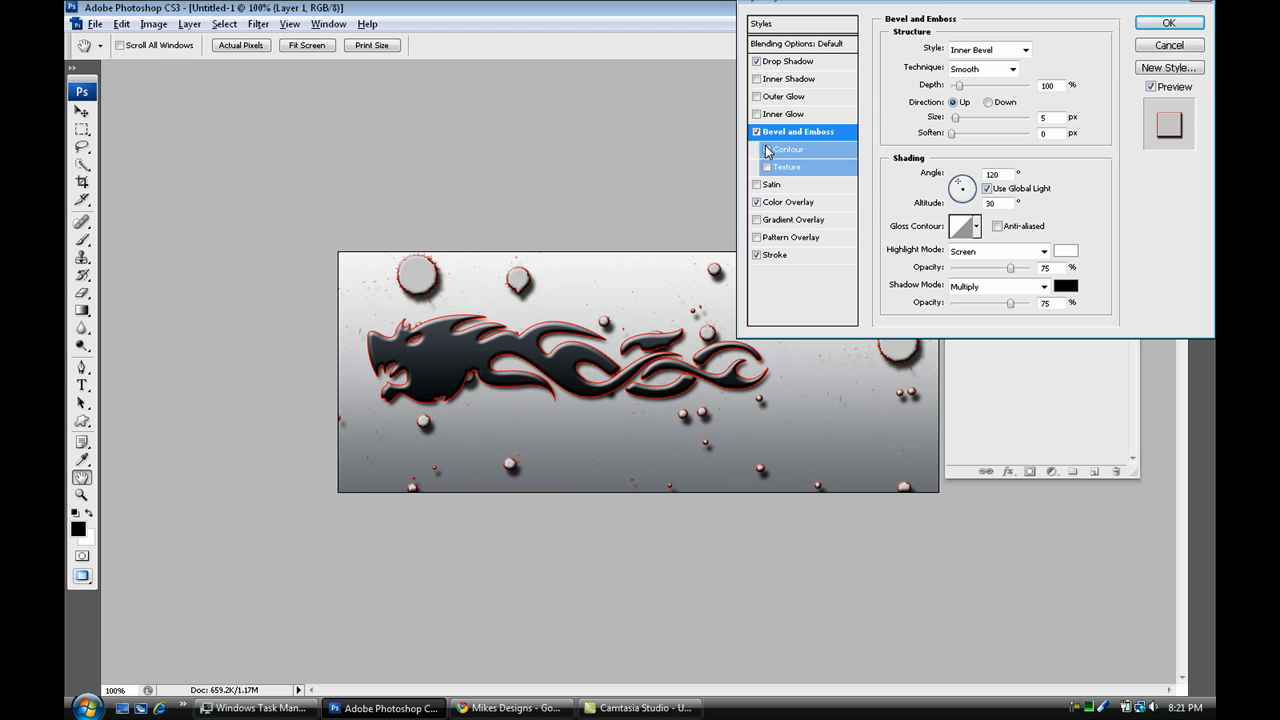
left_click(768, 151)
left_click(800, 149)
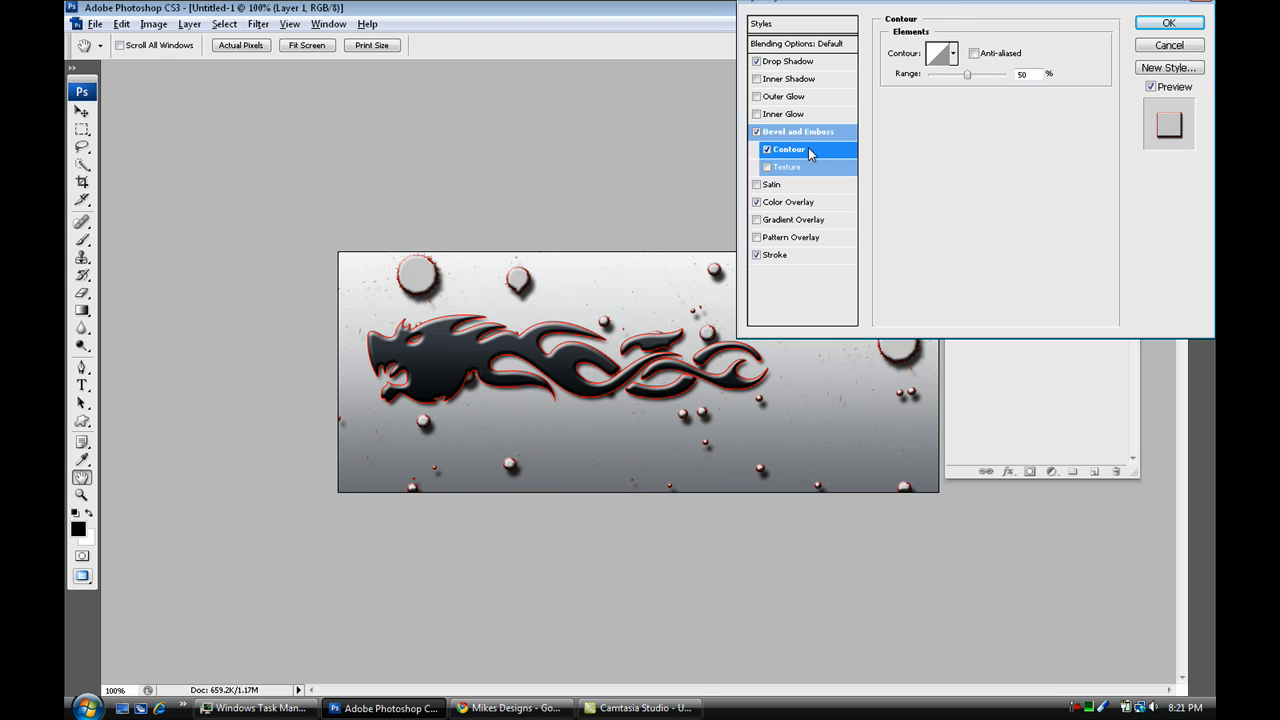
Set the splatter's bevel depth to 429%, size to 95 px and soften to 7 px, and apply the layer style.
left_click(825, 133)
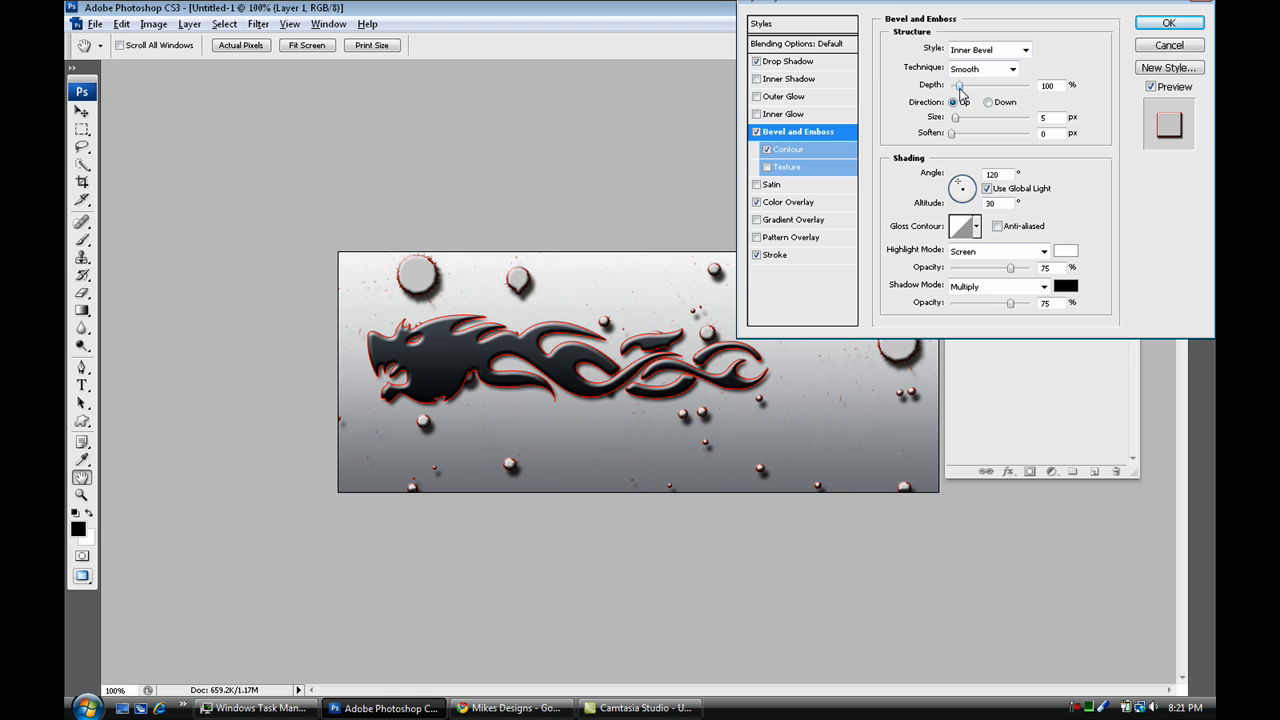
left_click_drag(960, 89, 985, 121)
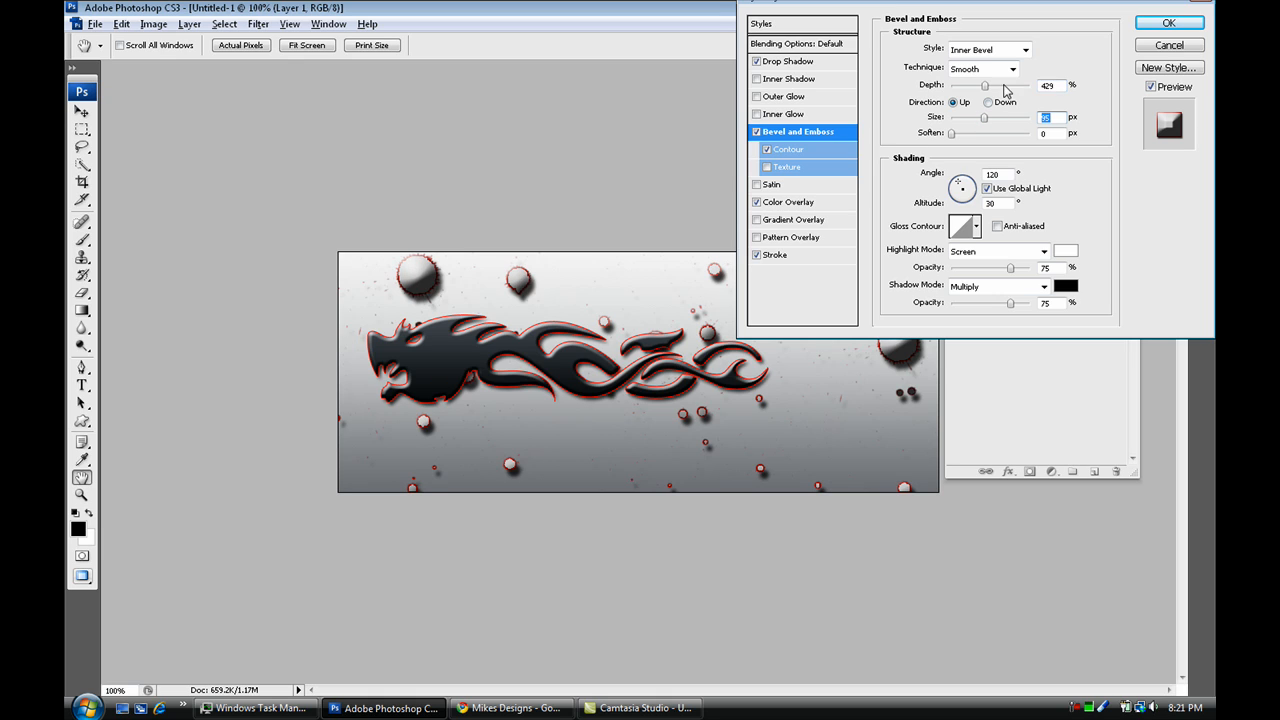
left_click_drag(953, 136, 988, 137)
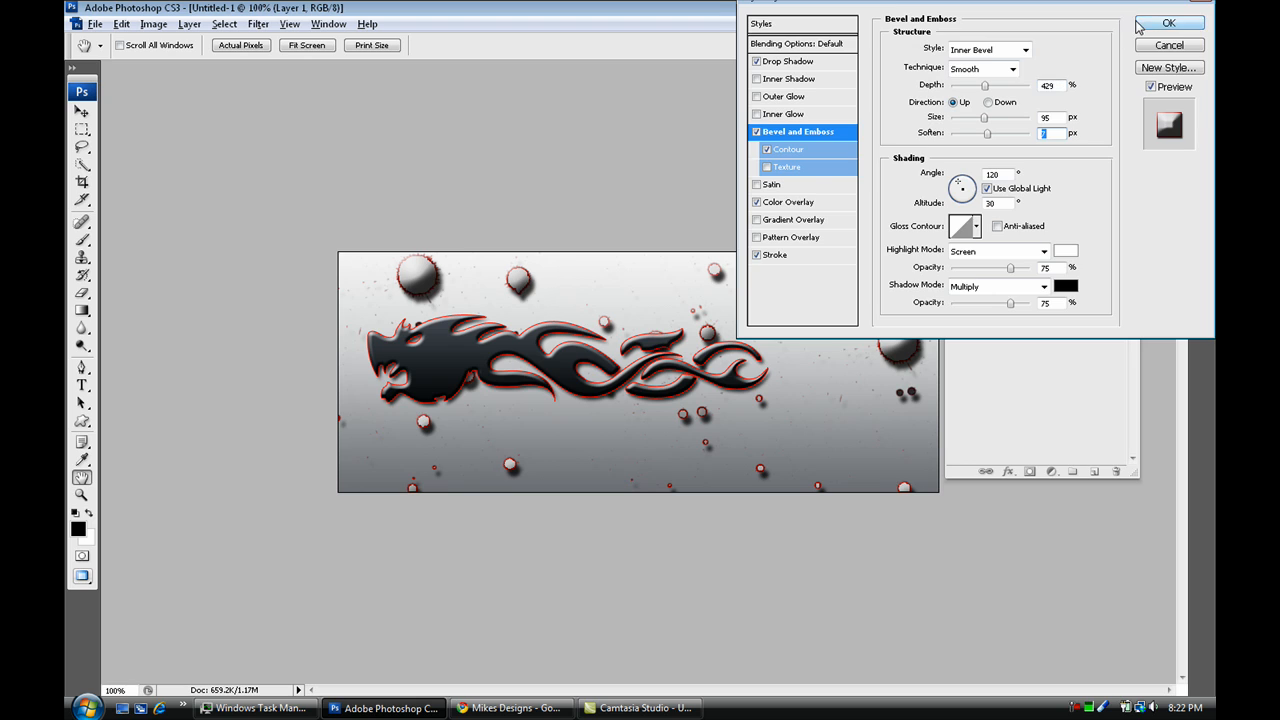
left_click(1168, 23)
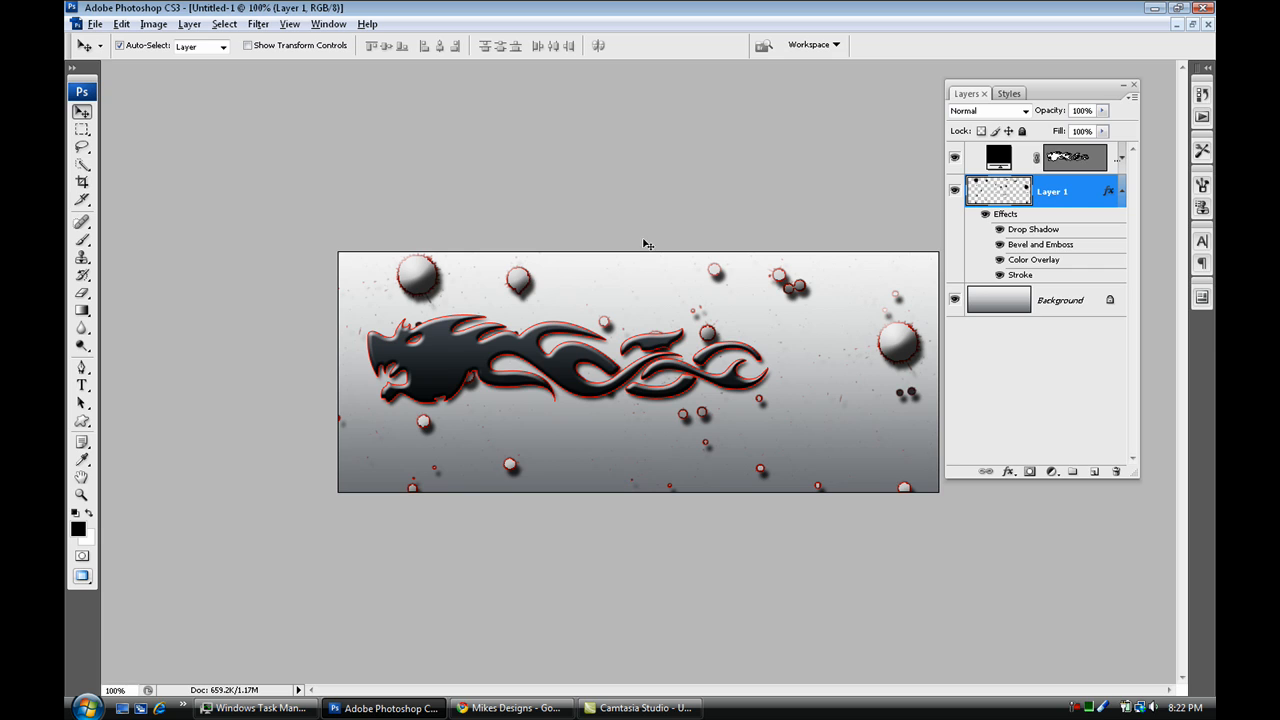
Start a text layer below the dragon shape and set its font to Gargoyles Normal.
left_click(82, 385)
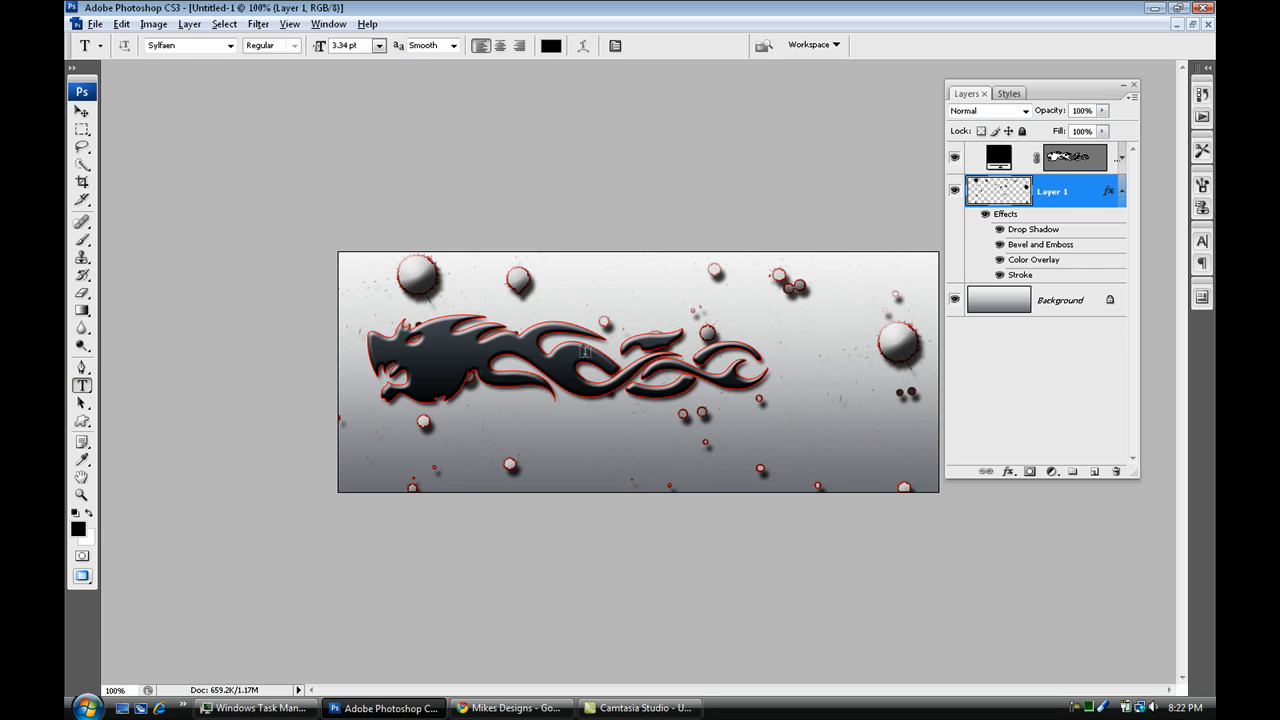
left_click(565, 451)
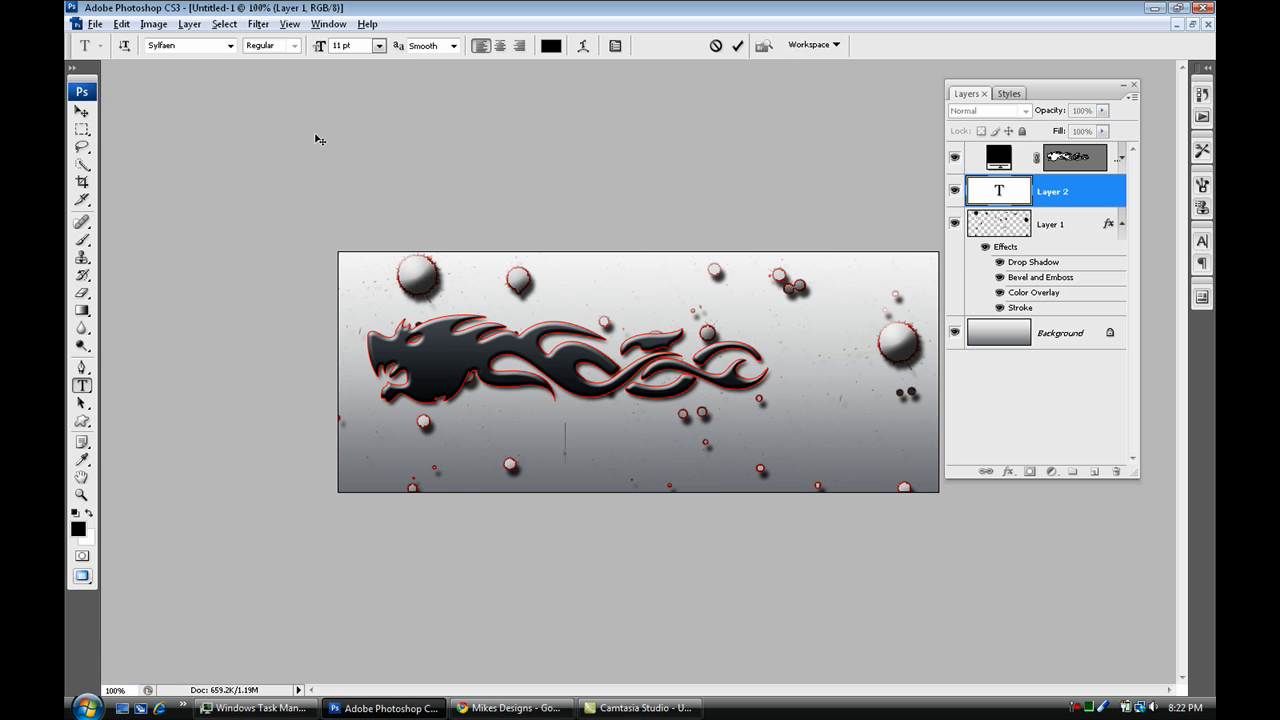
left_click(230, 45)
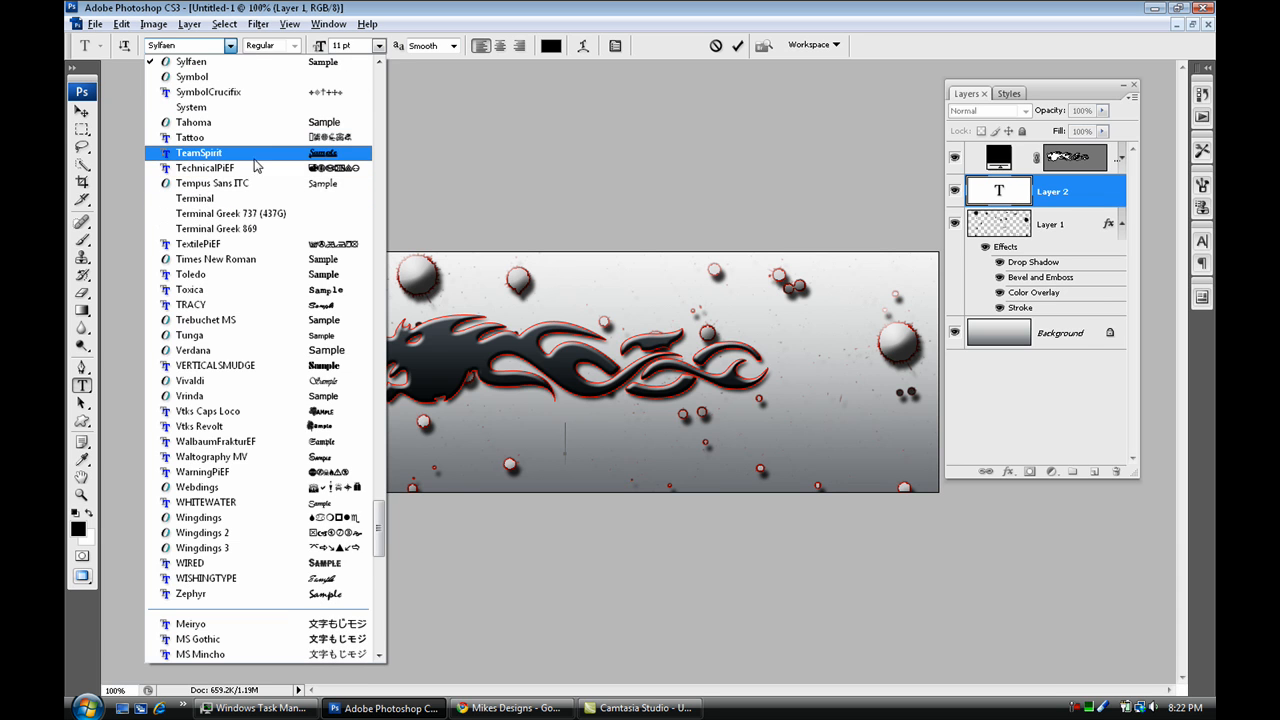
scroll(268, 453, "up", 3)
scroll(268, 453, "up", 18)
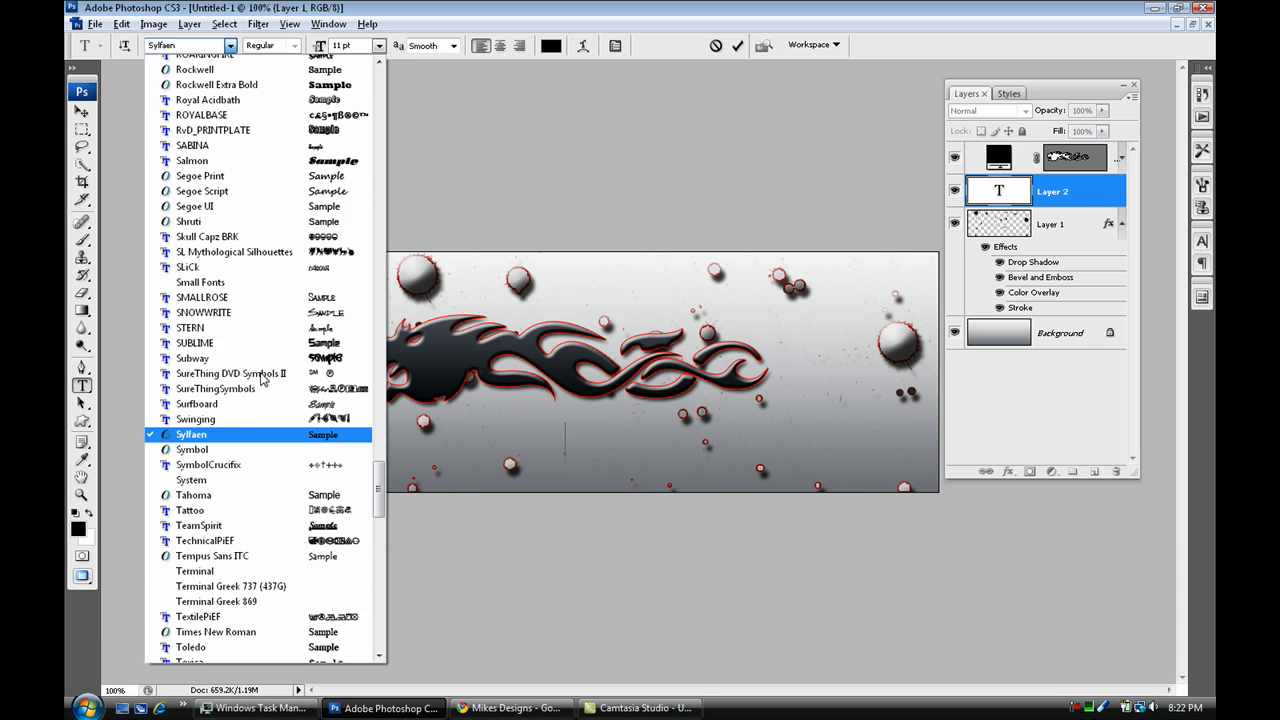
scroll(245, 282, "up", 8)
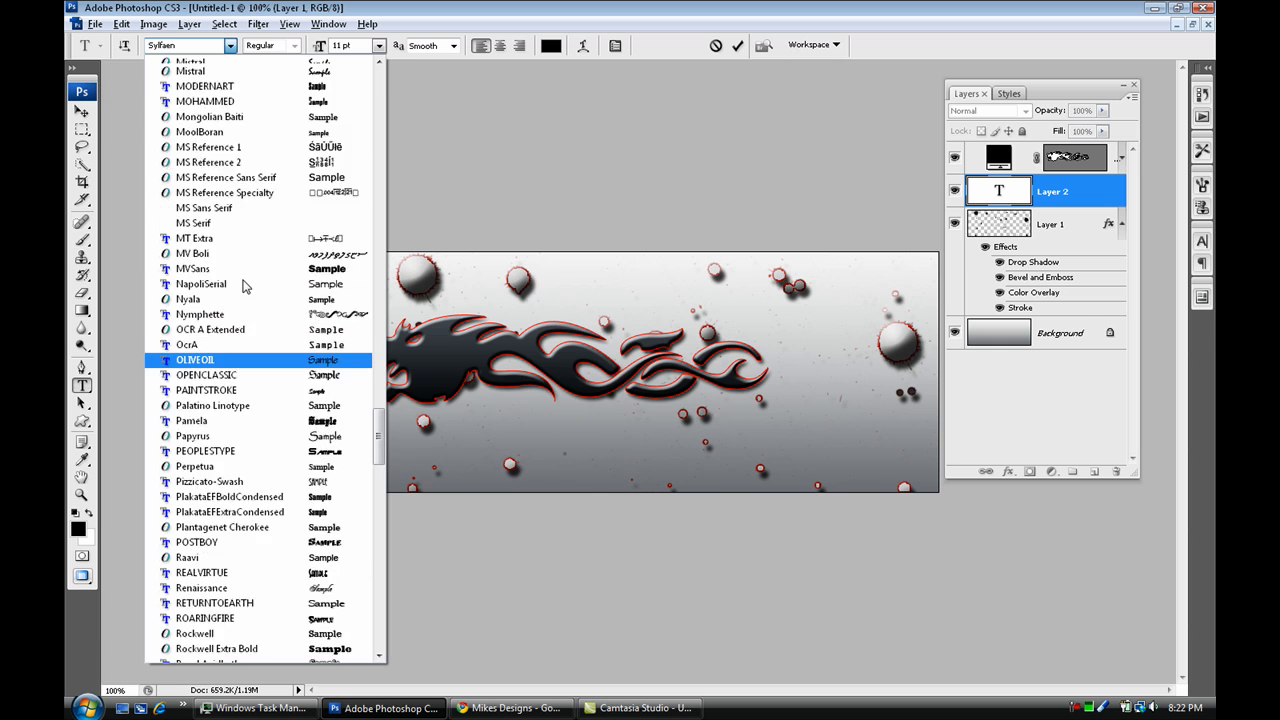
scroll(245, 280, "up", 8)
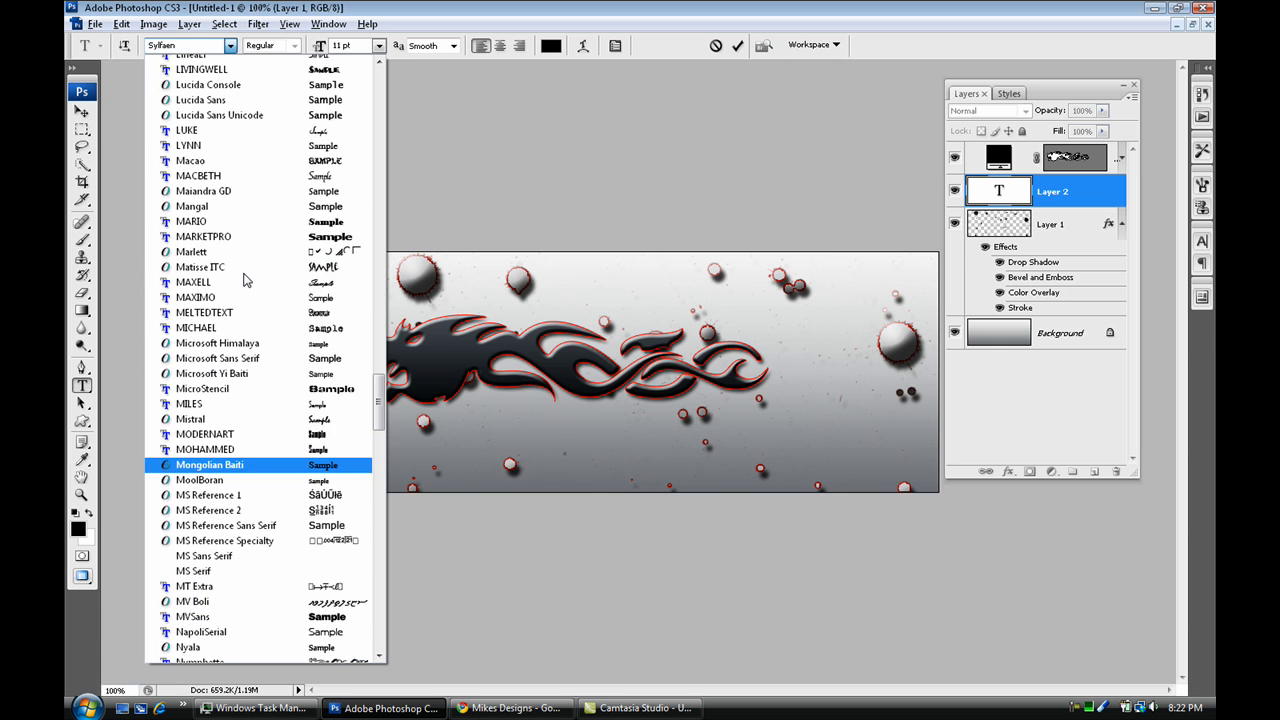
scroll(245, 276, "up", 1)
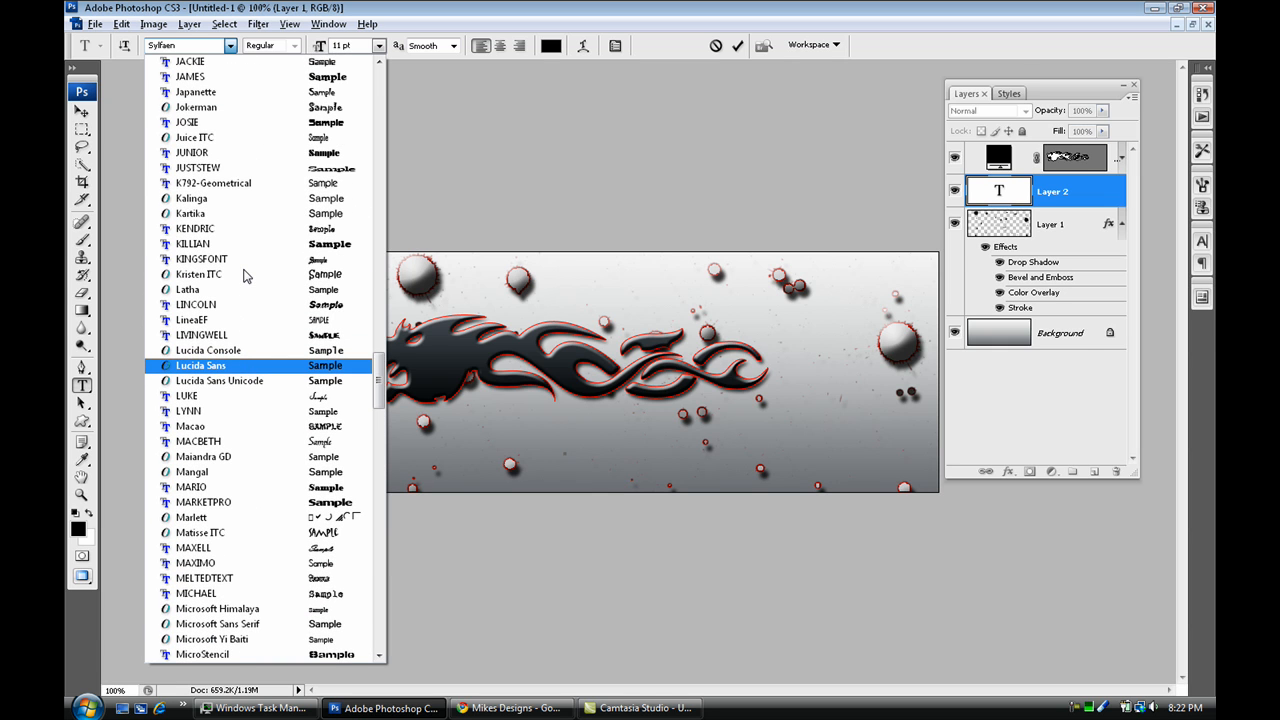
scroll(245, 276, "up", 7)
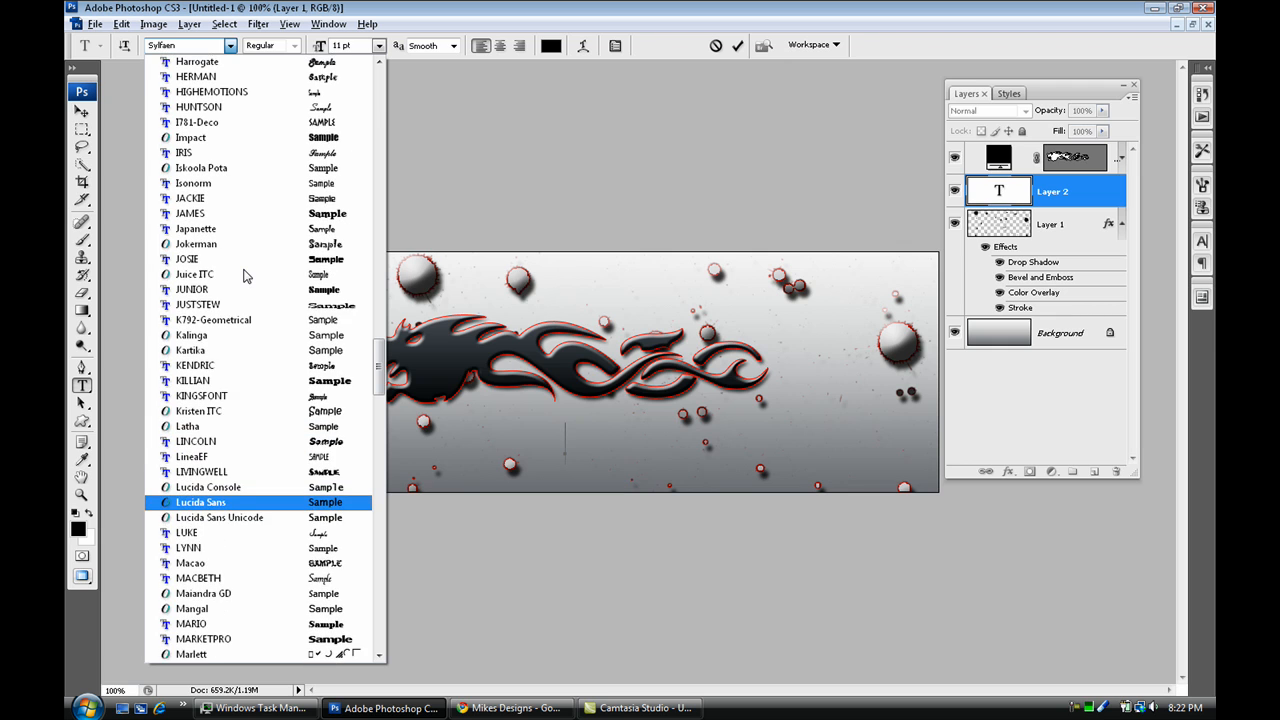
scroll(248, 274, "up", 1)
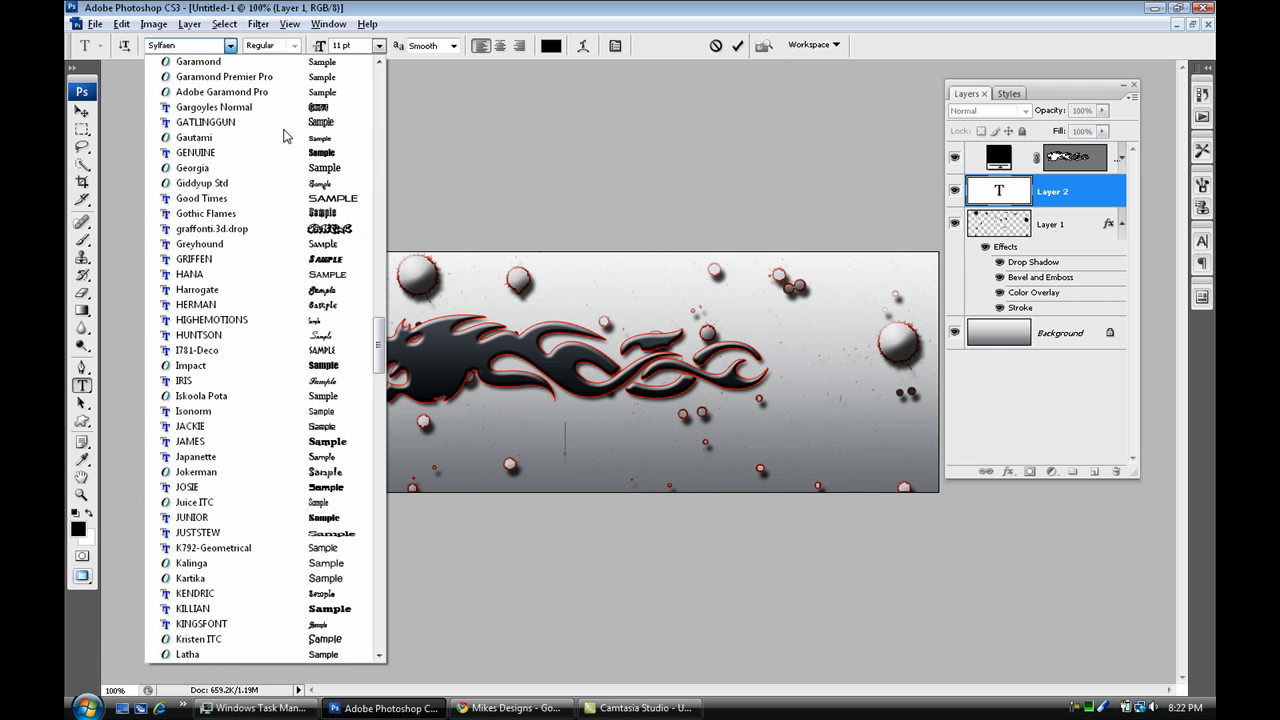
left_click(288, 108)
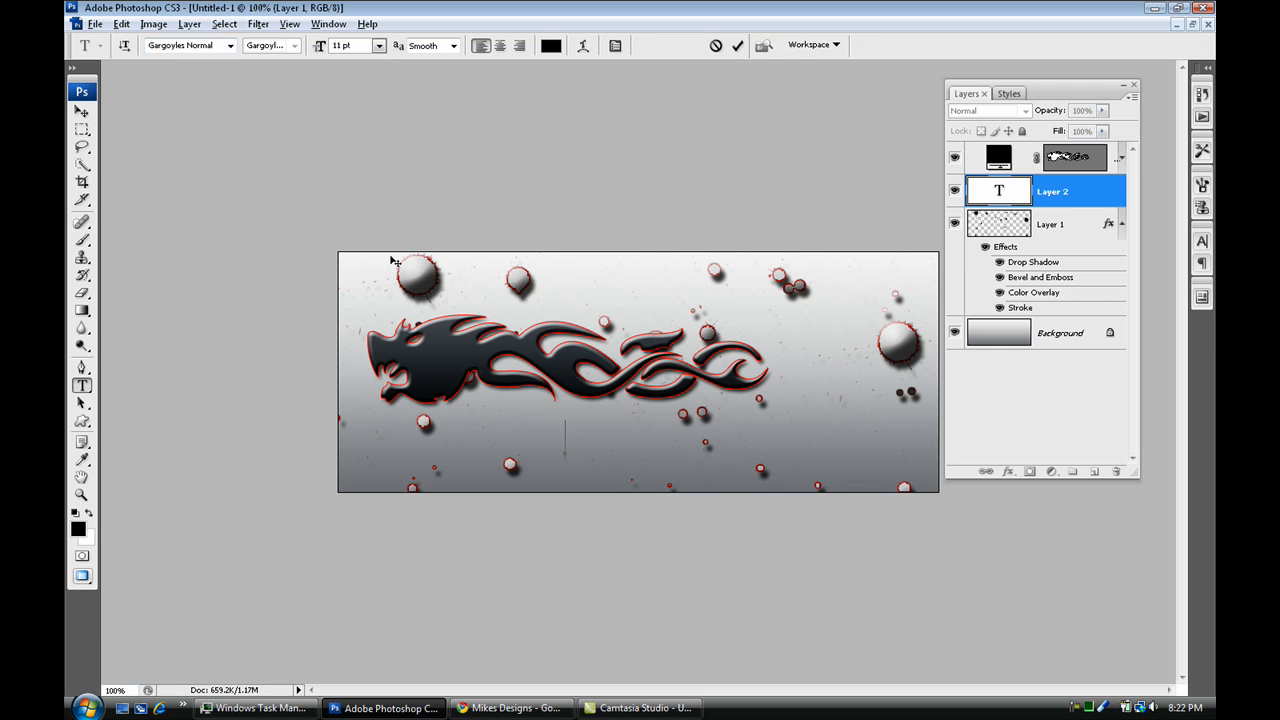
Enter the text MikesDesigns.Ning.Com below the dragon and commit it.
type("Mikes")
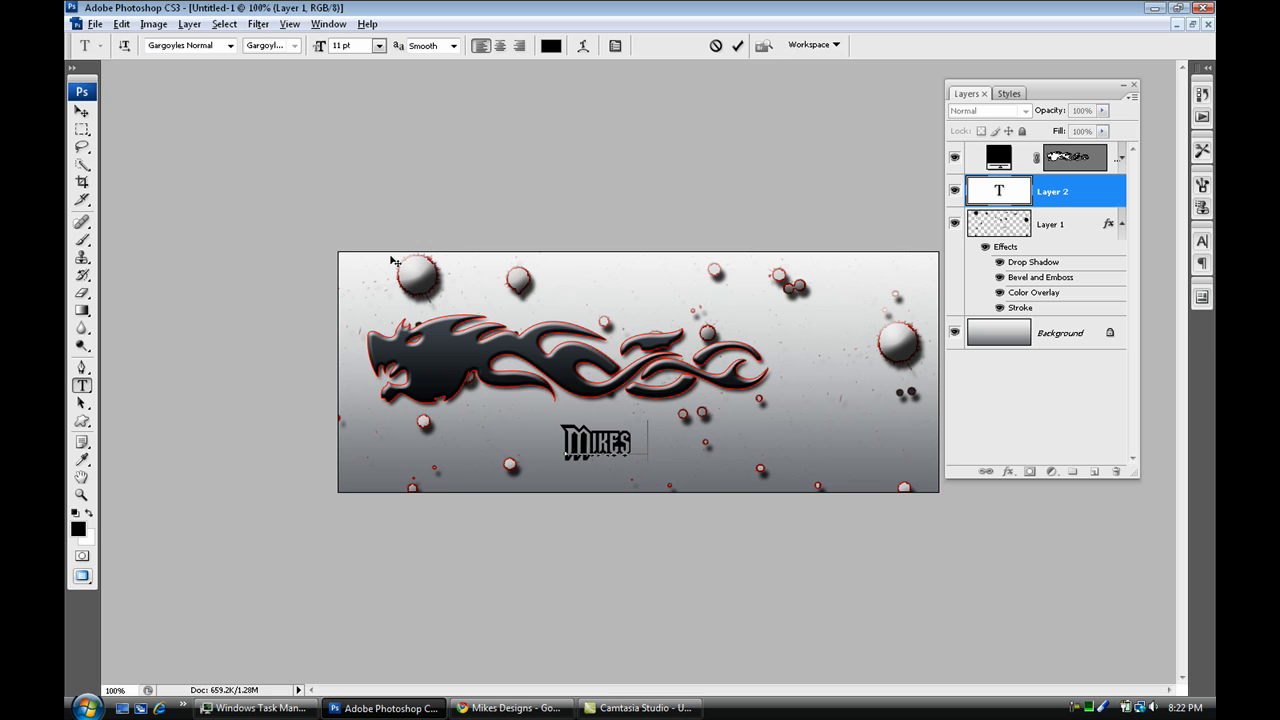
type("Designs")
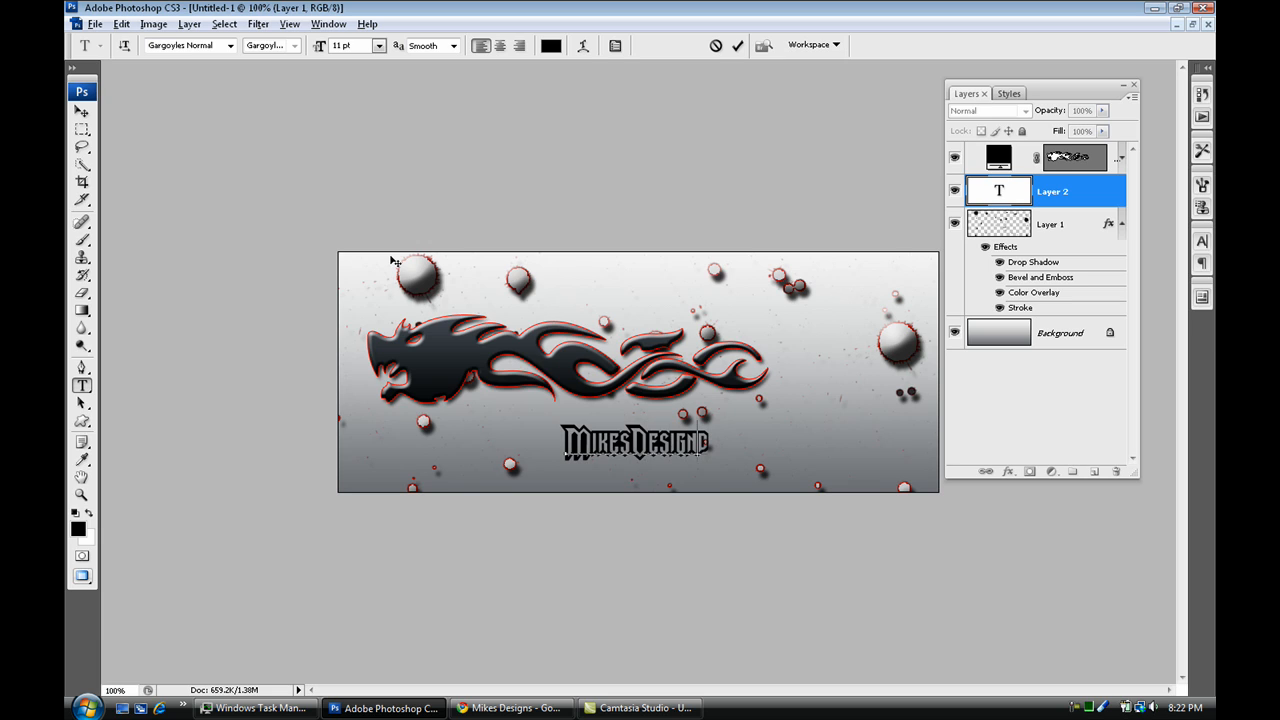
type("s")
type(".Nin")
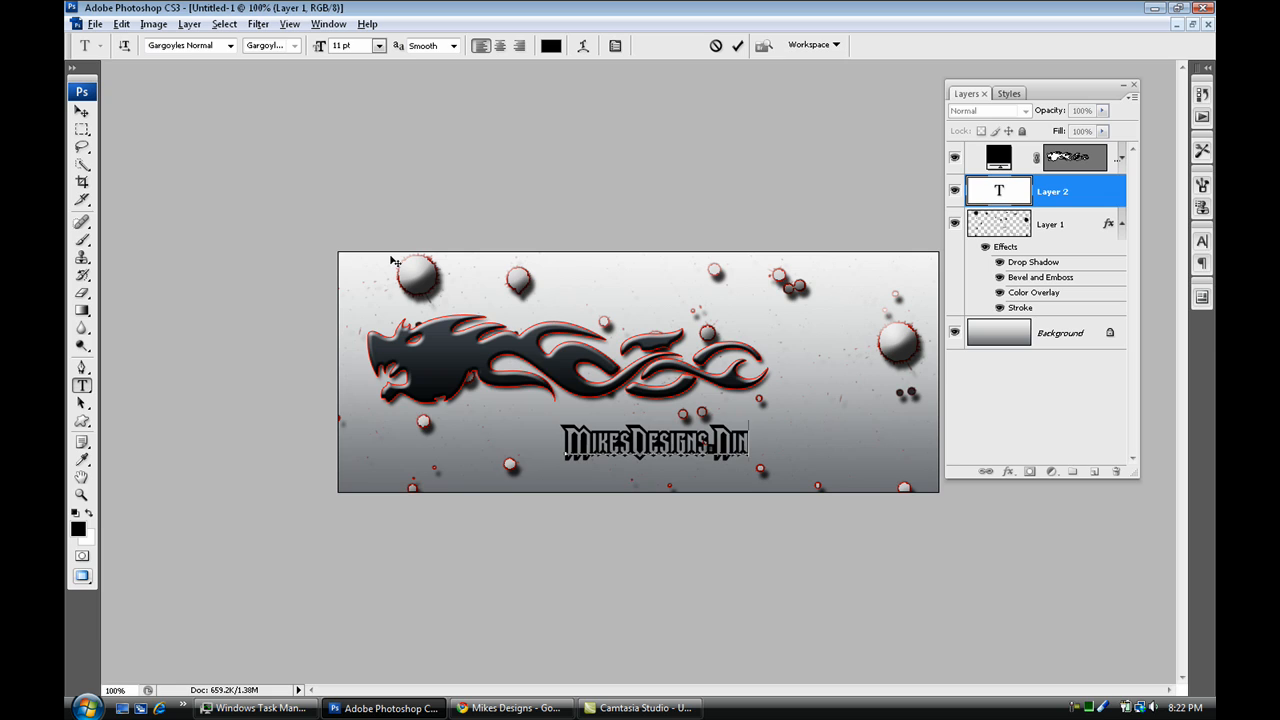
type("g.Com")
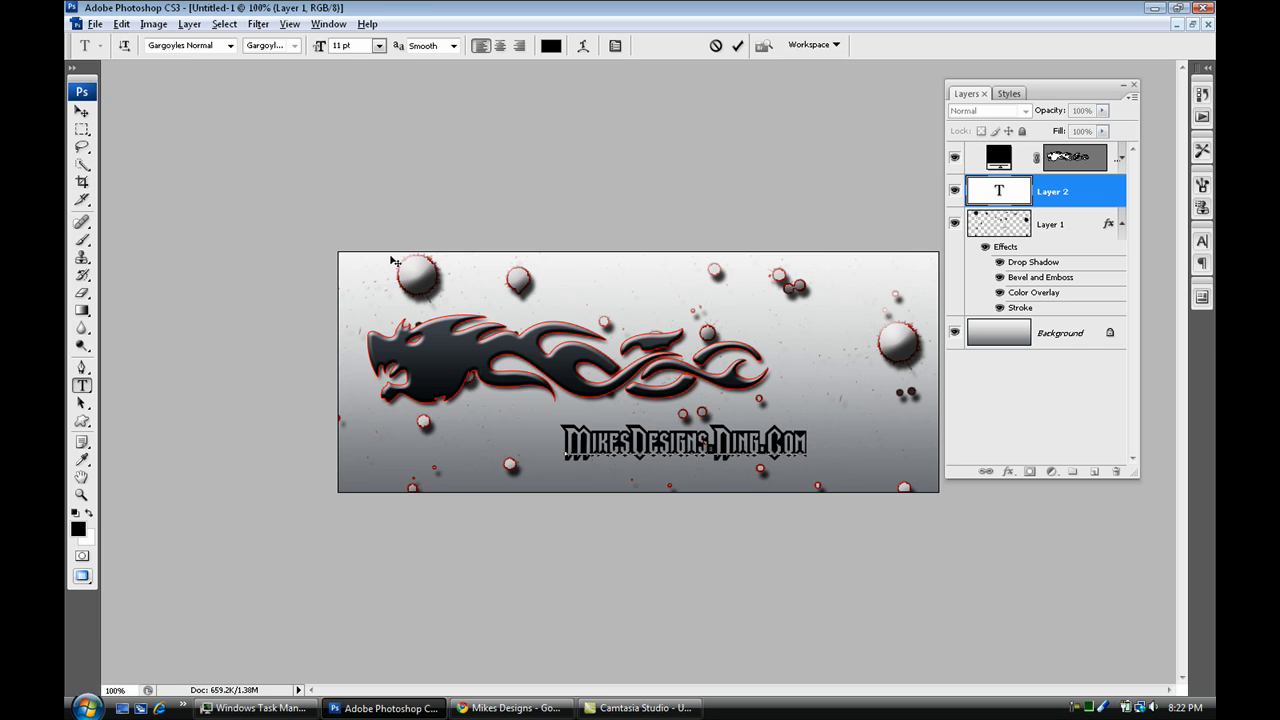
key("ctrl+Return")
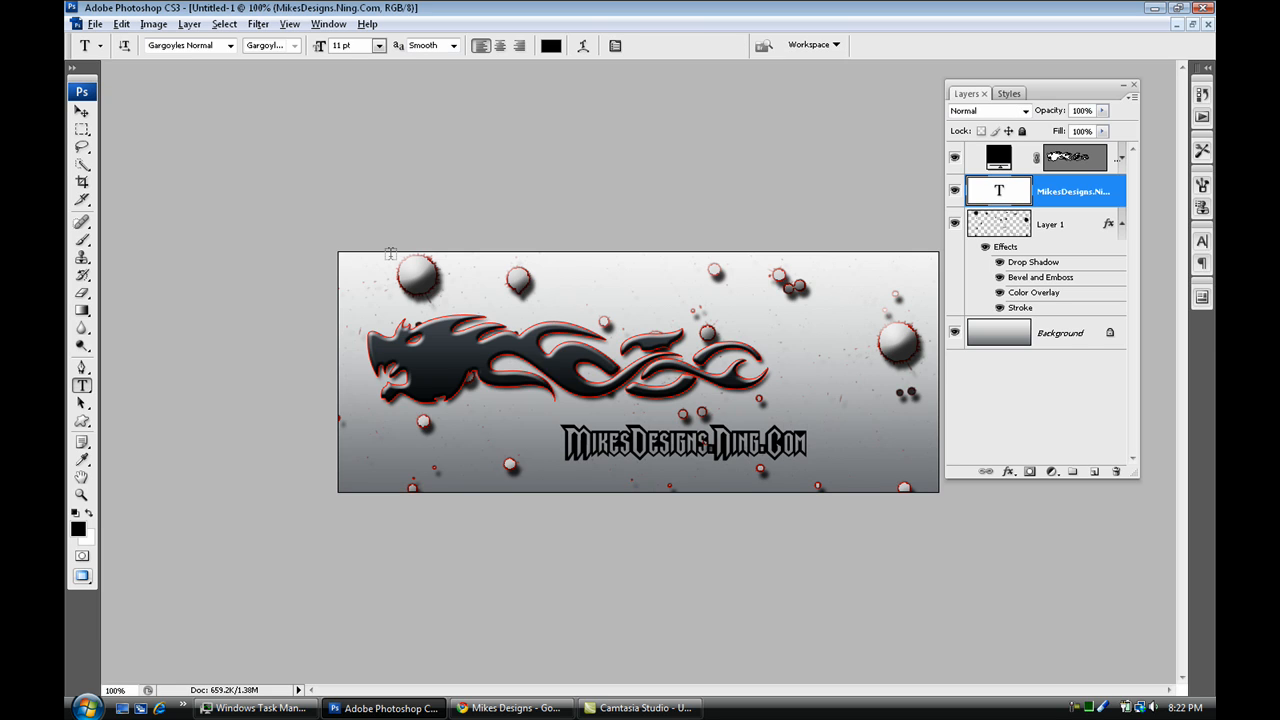
Try several preset layer styles on the website text, including the gold one, and clear the applied style.
left_click(82, 112)
double_click(1006, 96)
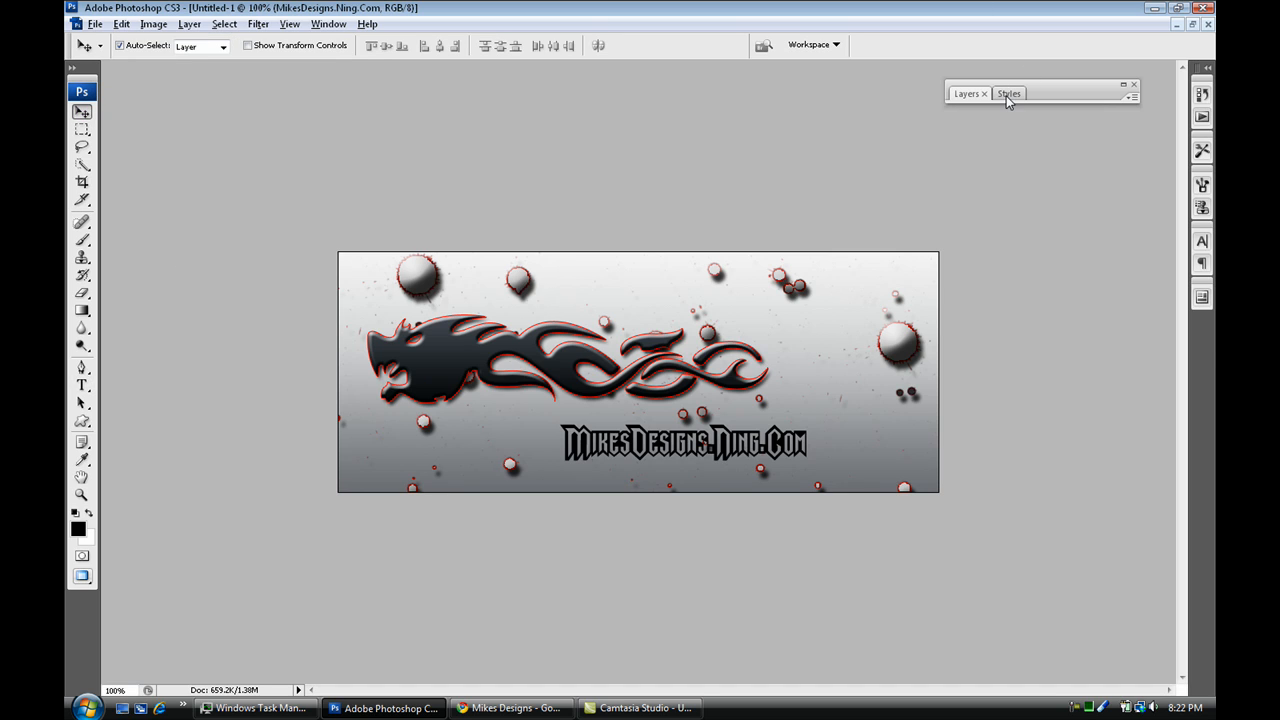
left_click(1006, 96)
scroll(980, 296, "up", 10)
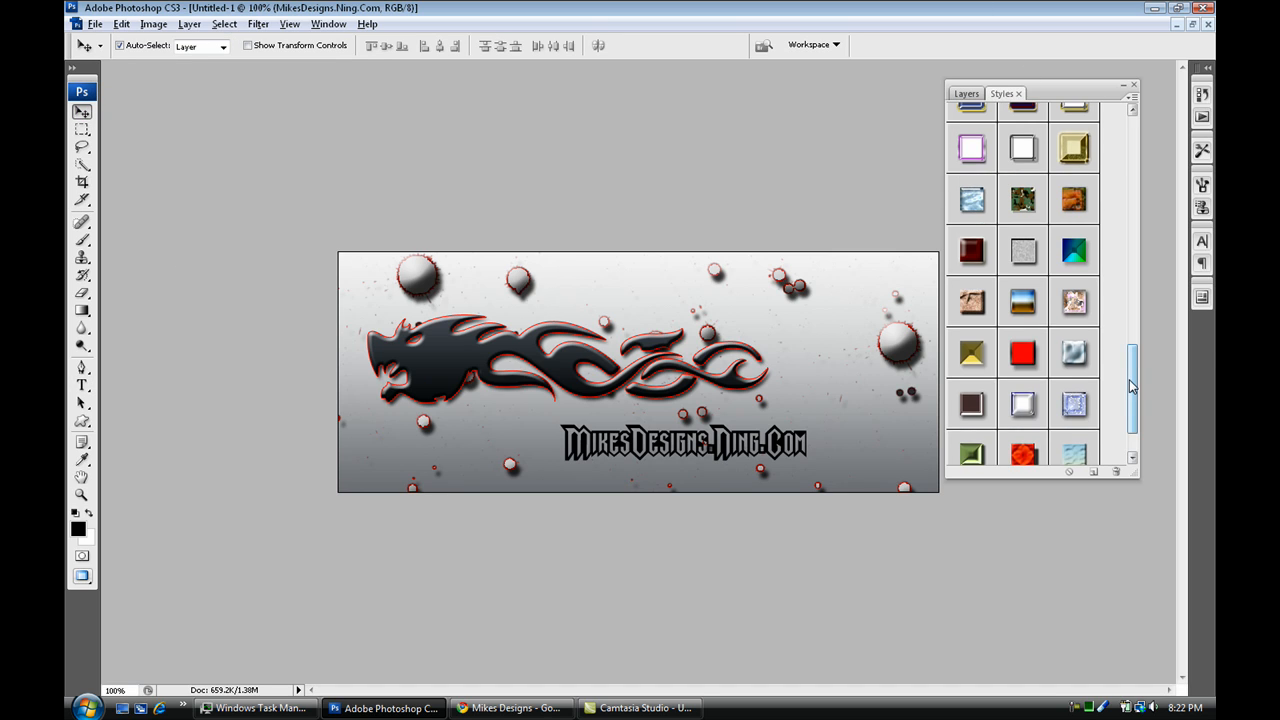
left_click(971, 316)
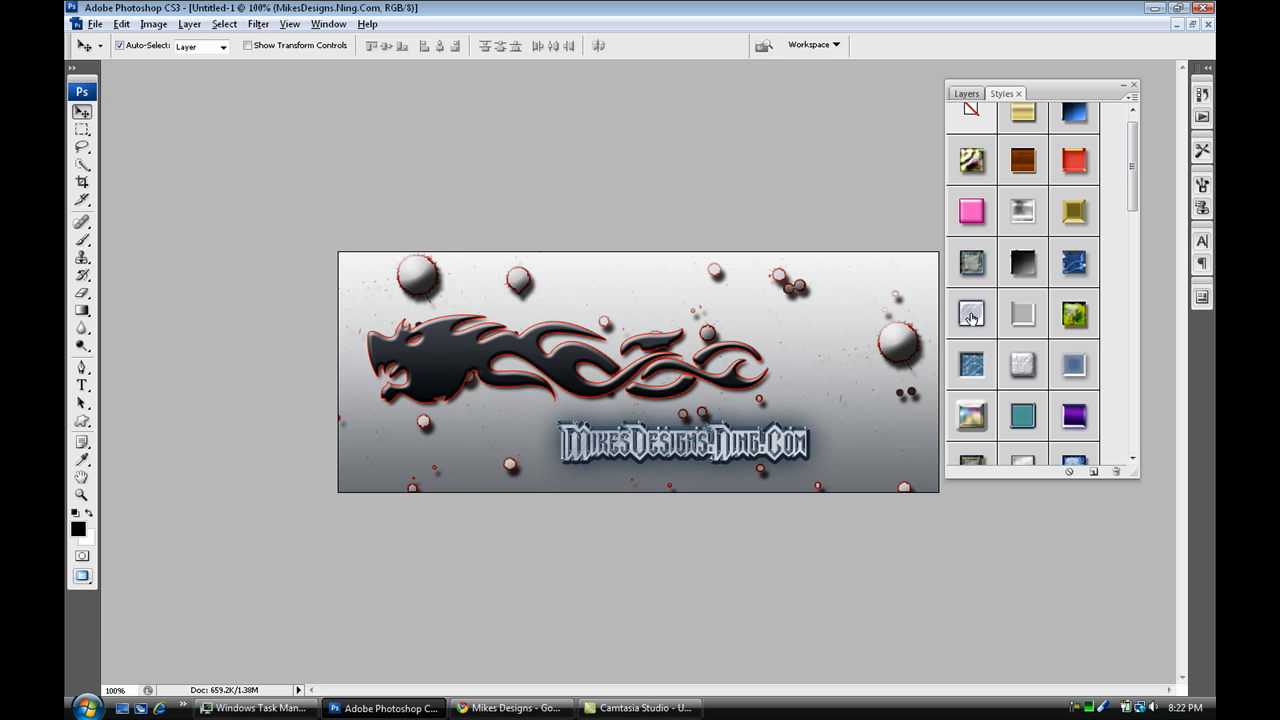
left_click(1021, 119)
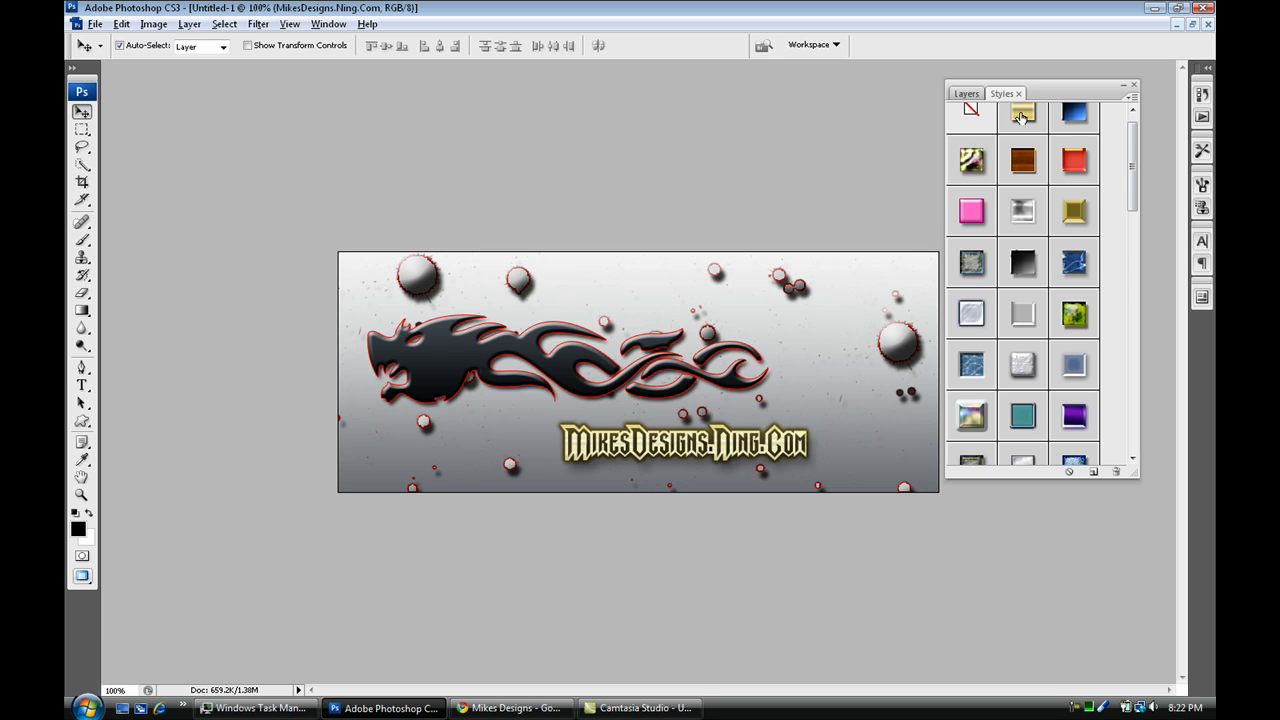
left_click(1041, 166)
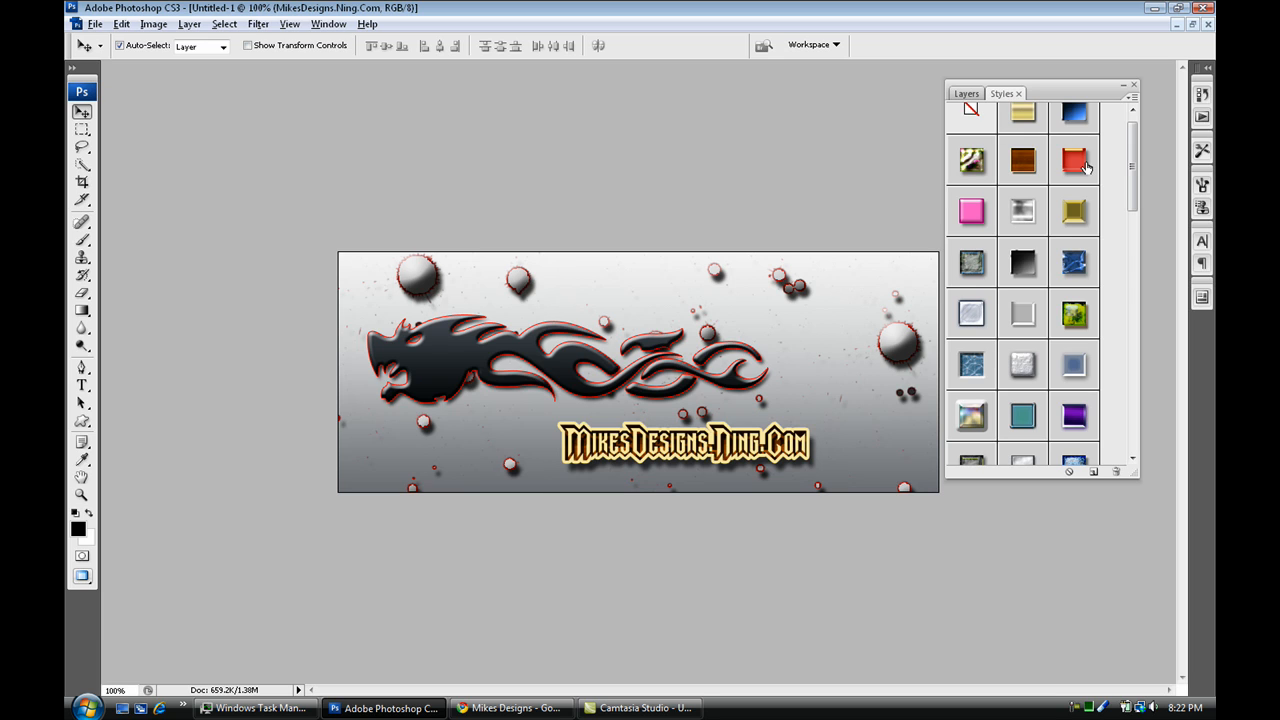
left_click(1086, 166)
left_click(1025, 119)
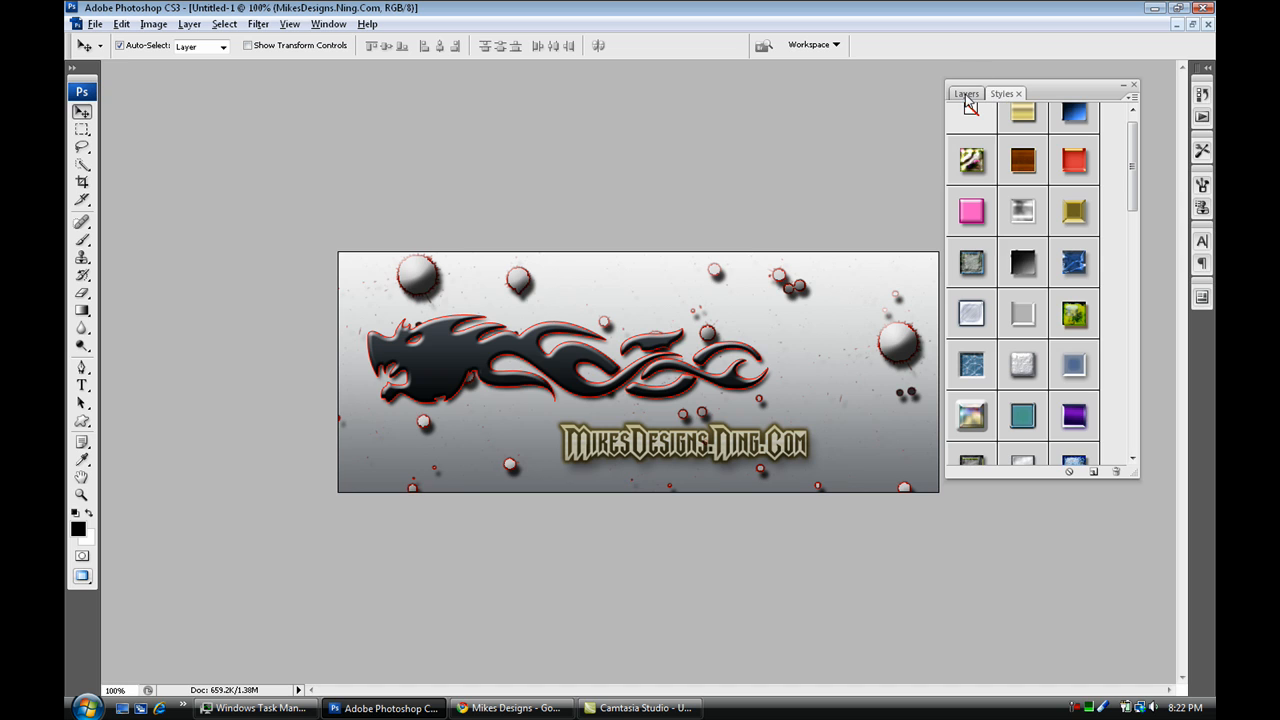
left_click(969, 110)
Enable Drop Shadow and Gradient Overlay in the website text layer's style.
left_click(966, 93)
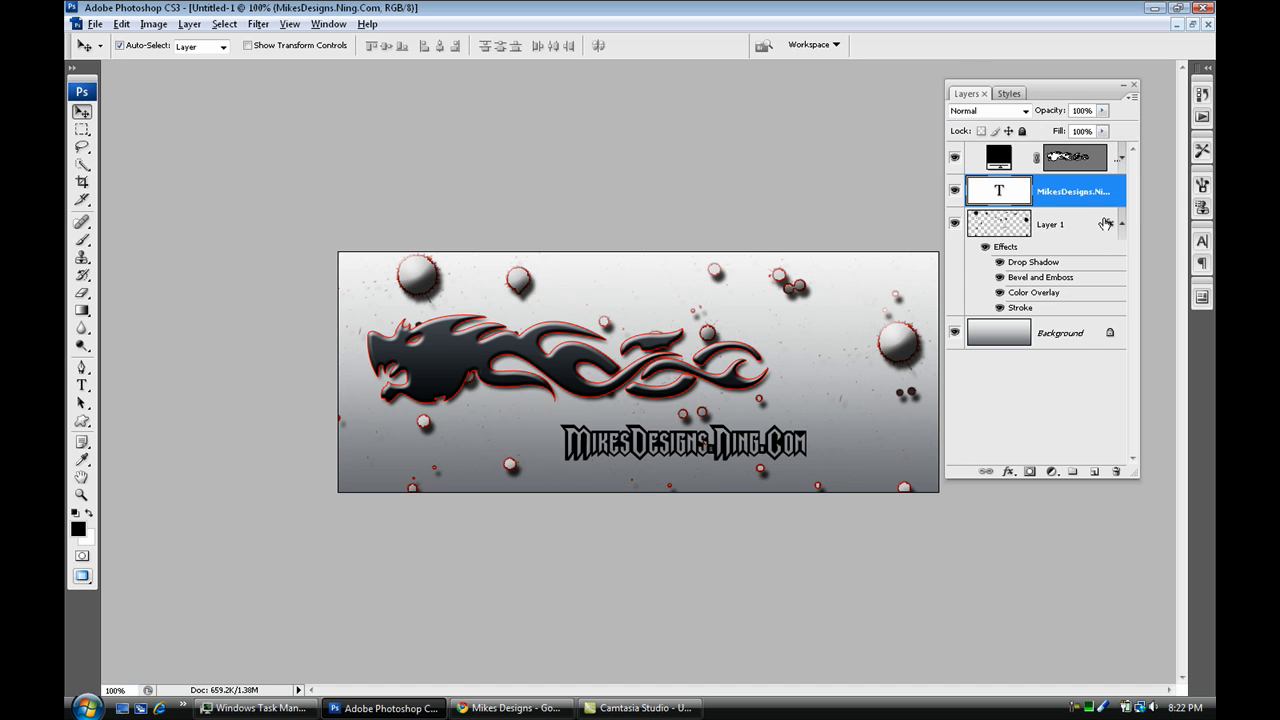
double_click(1084, 188)
left_click(756, 62)
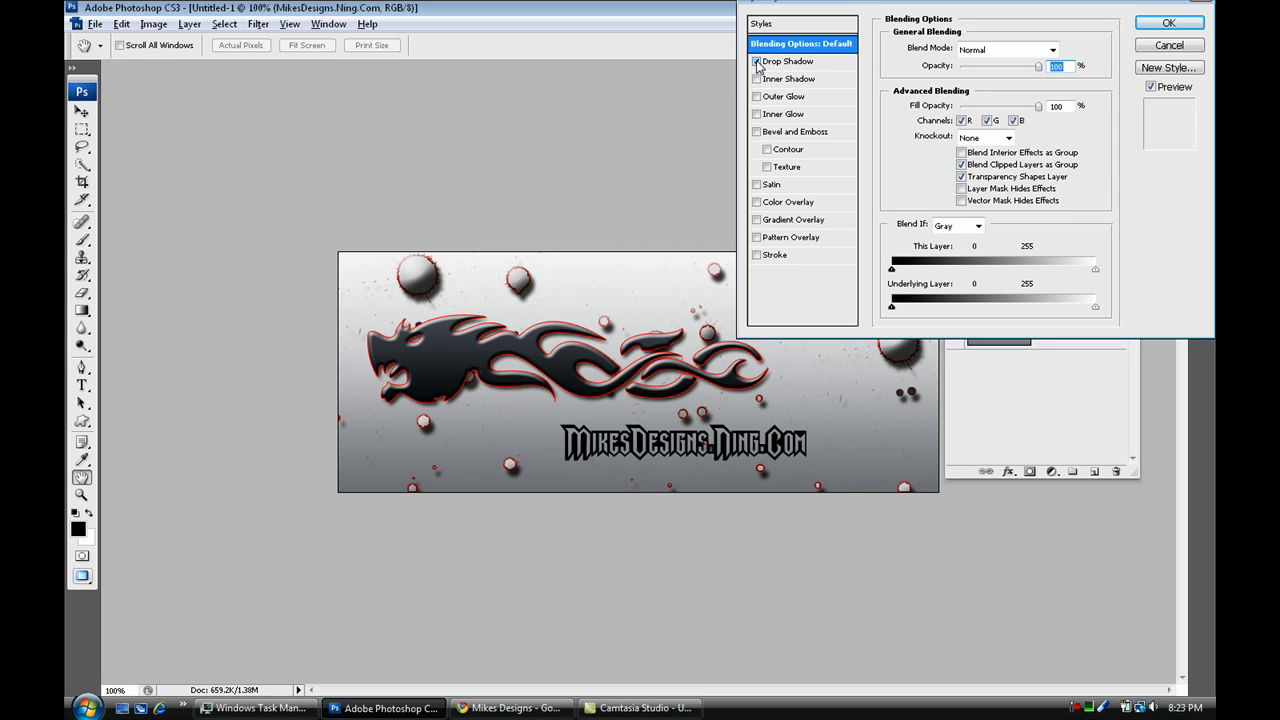
left_click(799, 222)
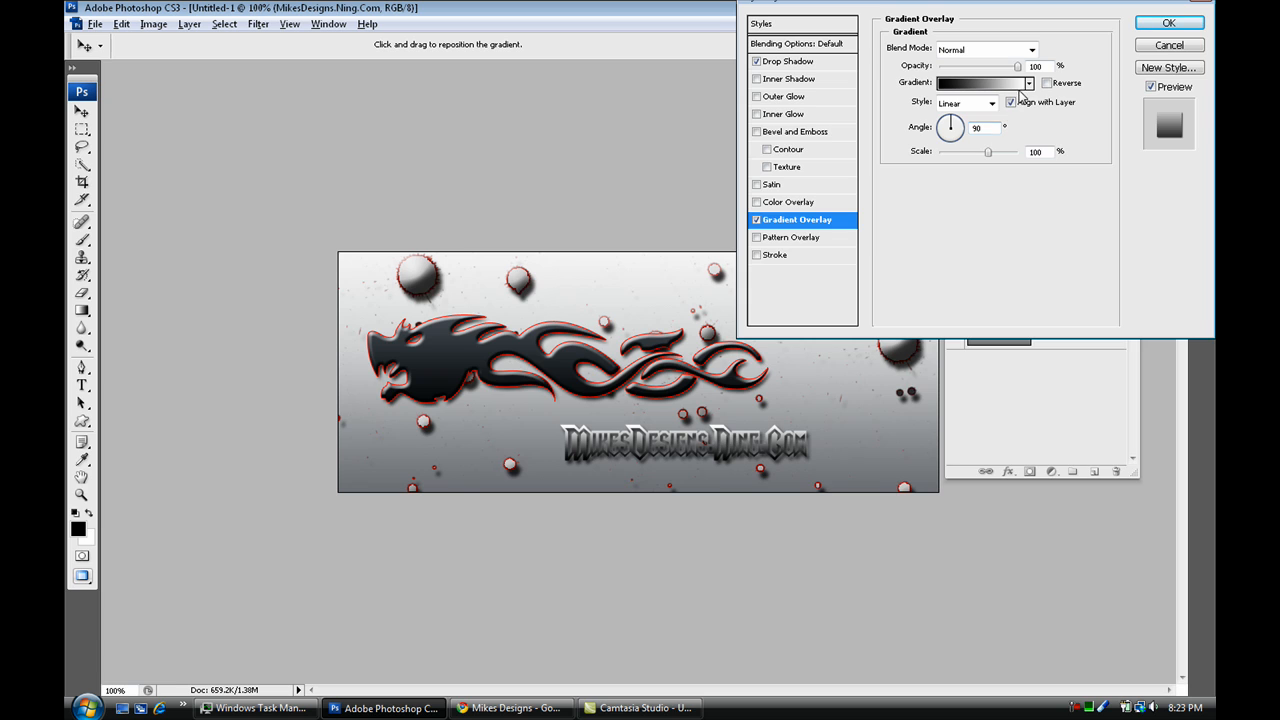
Try several gradient presets for the text's overlay and pick the red, white and black one.
left_click(1028, 83)
scroll(1183, 200, "down", 1)
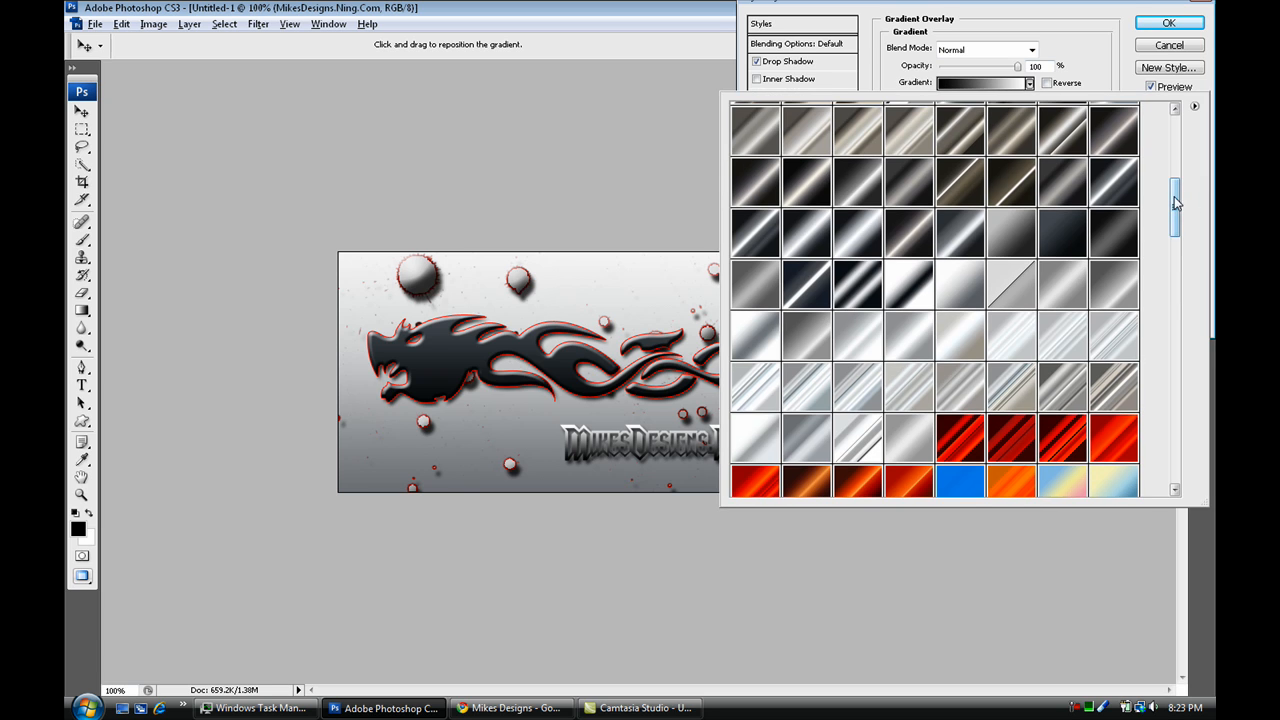
left_click_drag(1175, 203, 1178, 445)
left_click(922, 478)
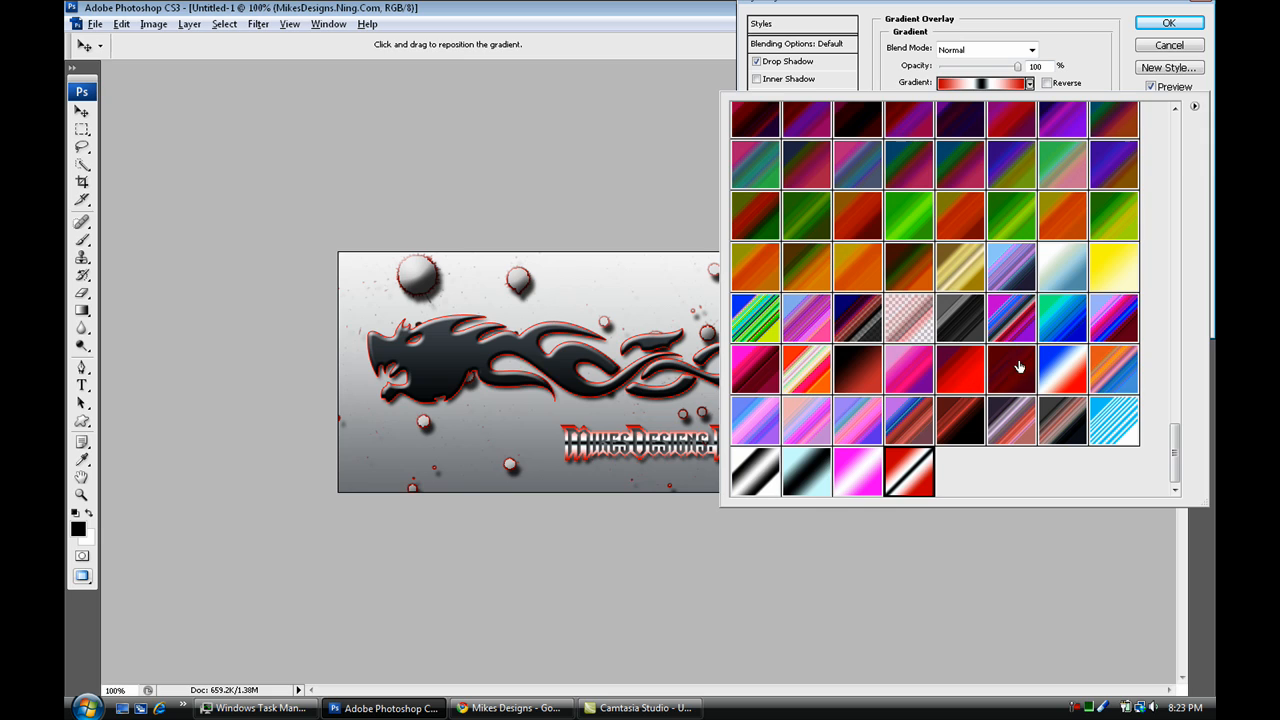
left_click(978, 414)
left_click(1015, 428)
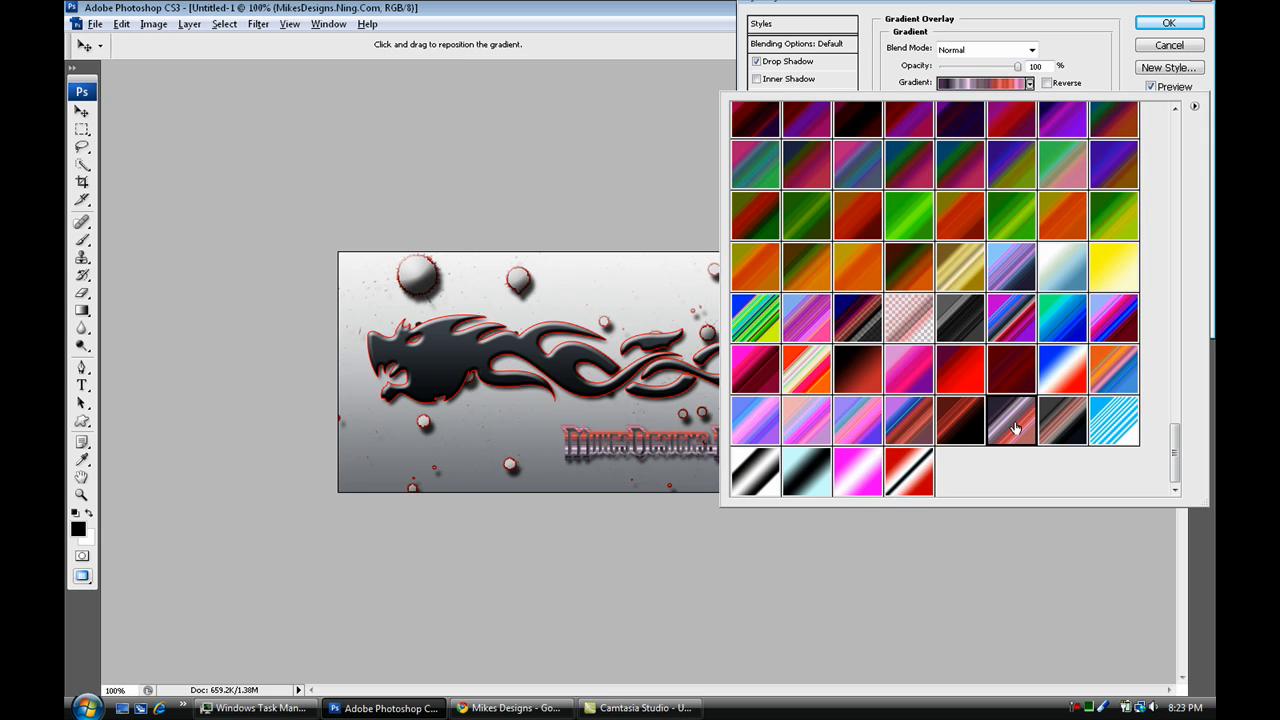
left_click(968, 426)
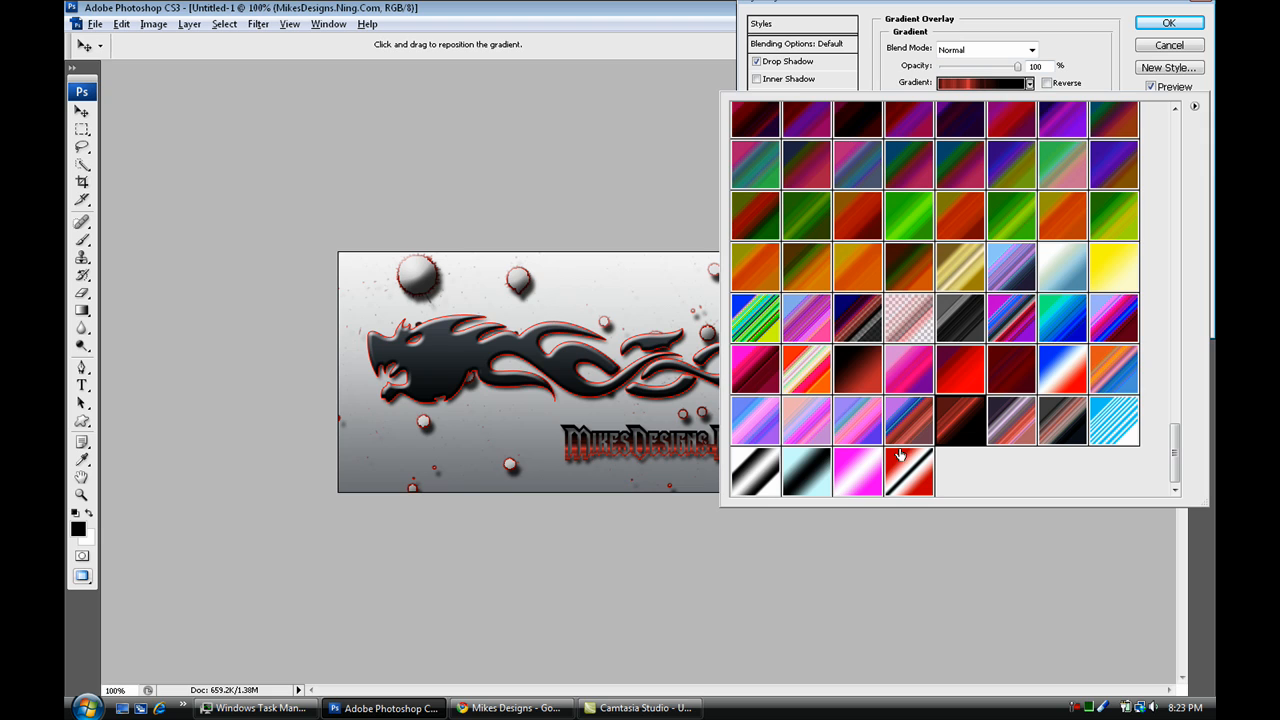
left_click(760, 472)
double_click(916, 488)
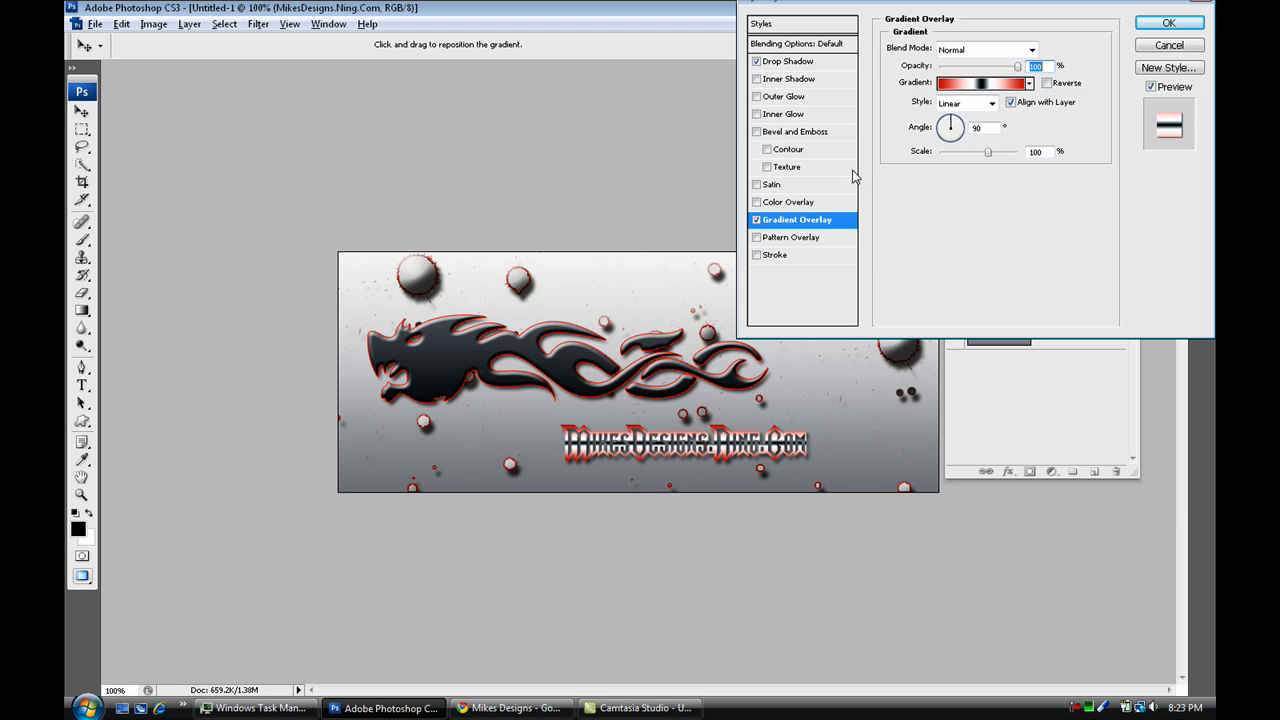
Set the text's gradient overlay to the smooth white-to-gray preset after trying a few dark and colored ones.
left_click(1030, 83)
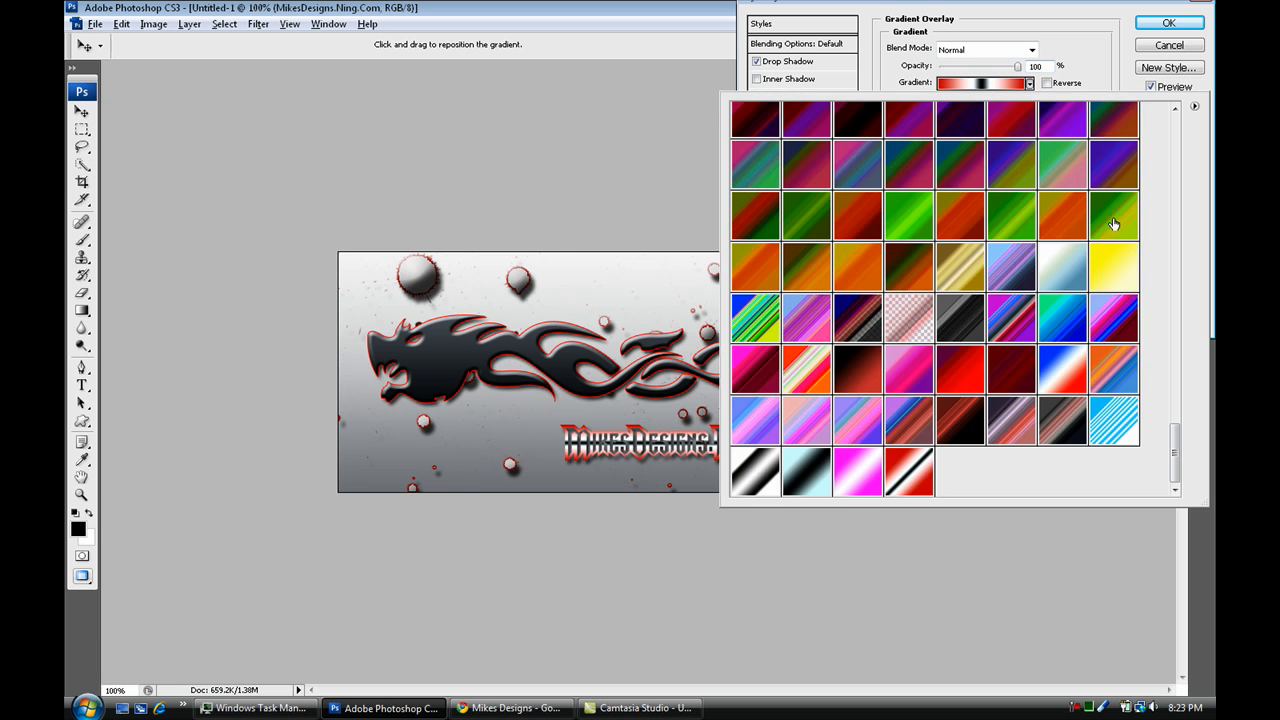
left_click(1118, 420)
left_click(1068, 422)
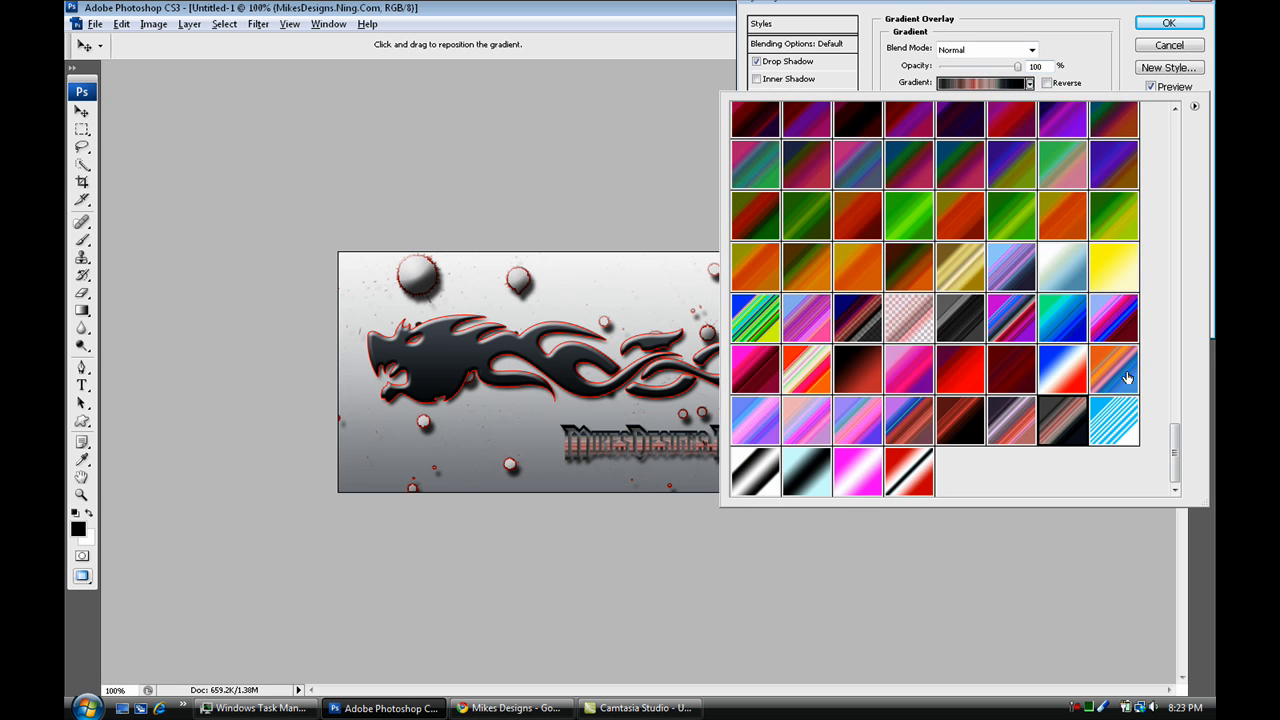
left_click(1062, 368)
left_click_drag(1176, 462, 1193, 215)
left_click(1061, 258)
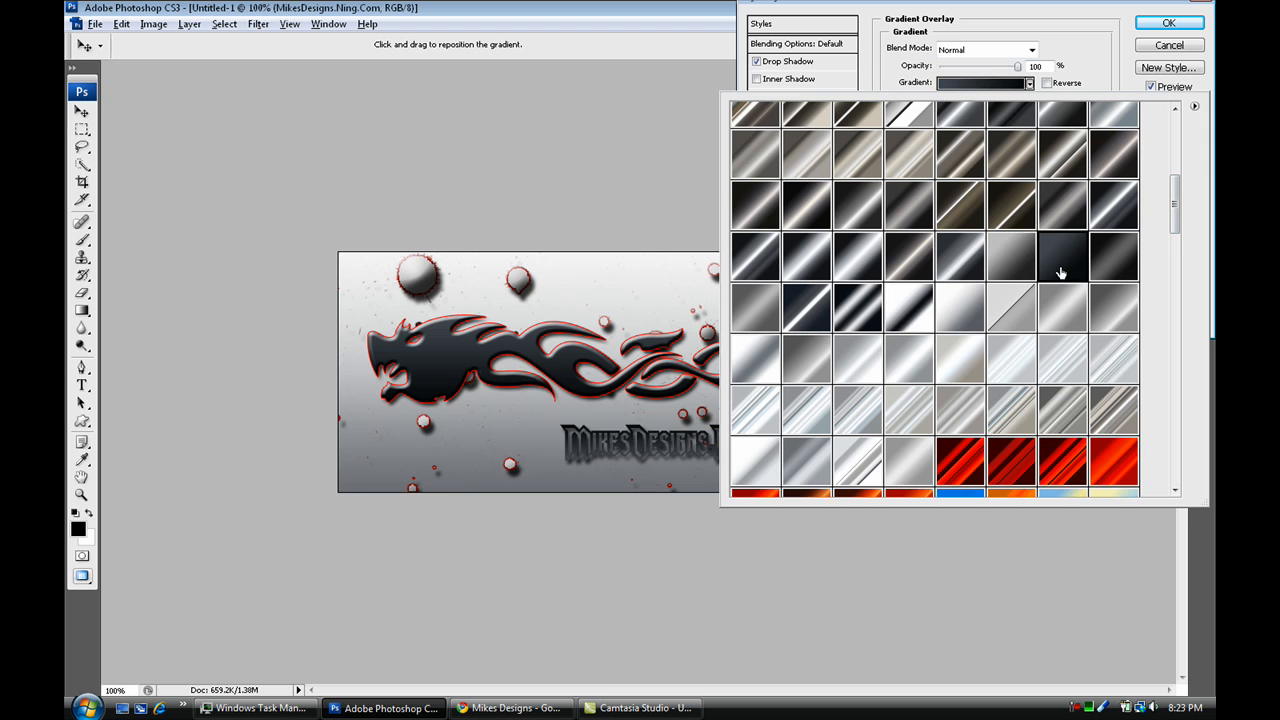
left_click(1003, 258)
left_click(940, 308)
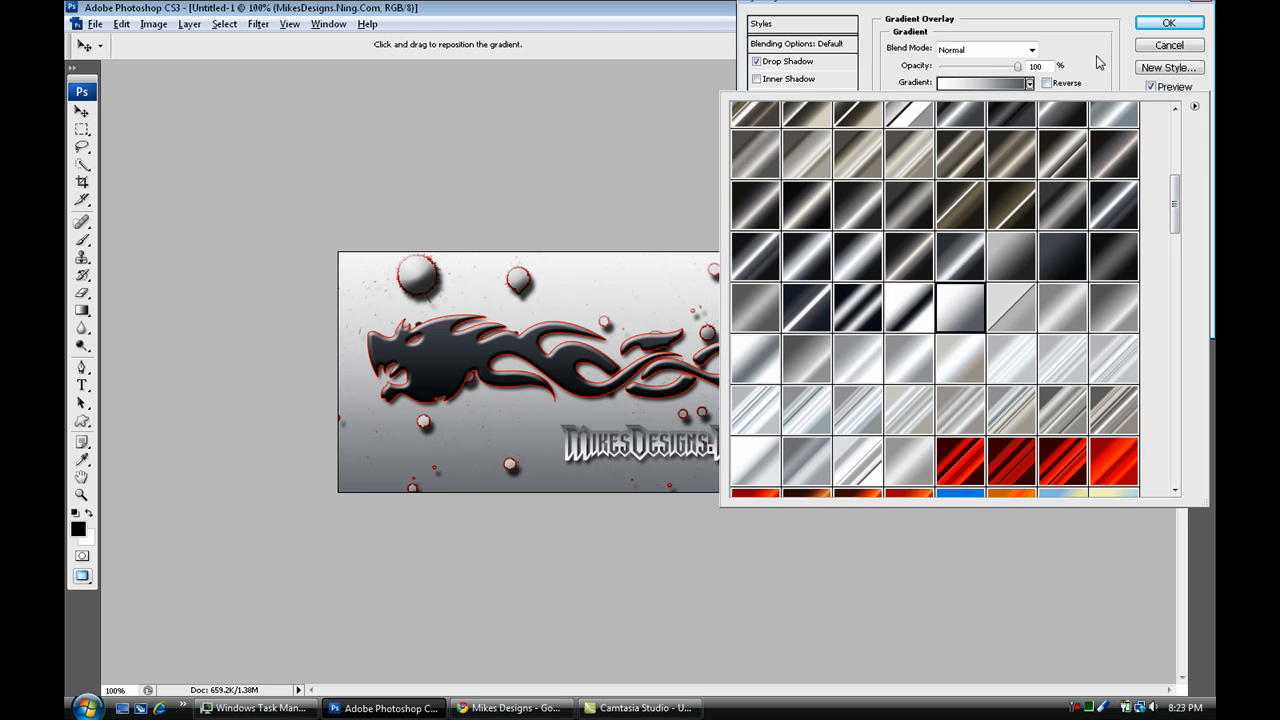
left_click(1097, 62)
Add a stroke to the website text with a gradient fill, trying several presets and choosing the dark red-to-black one.
left_click(798, 255)
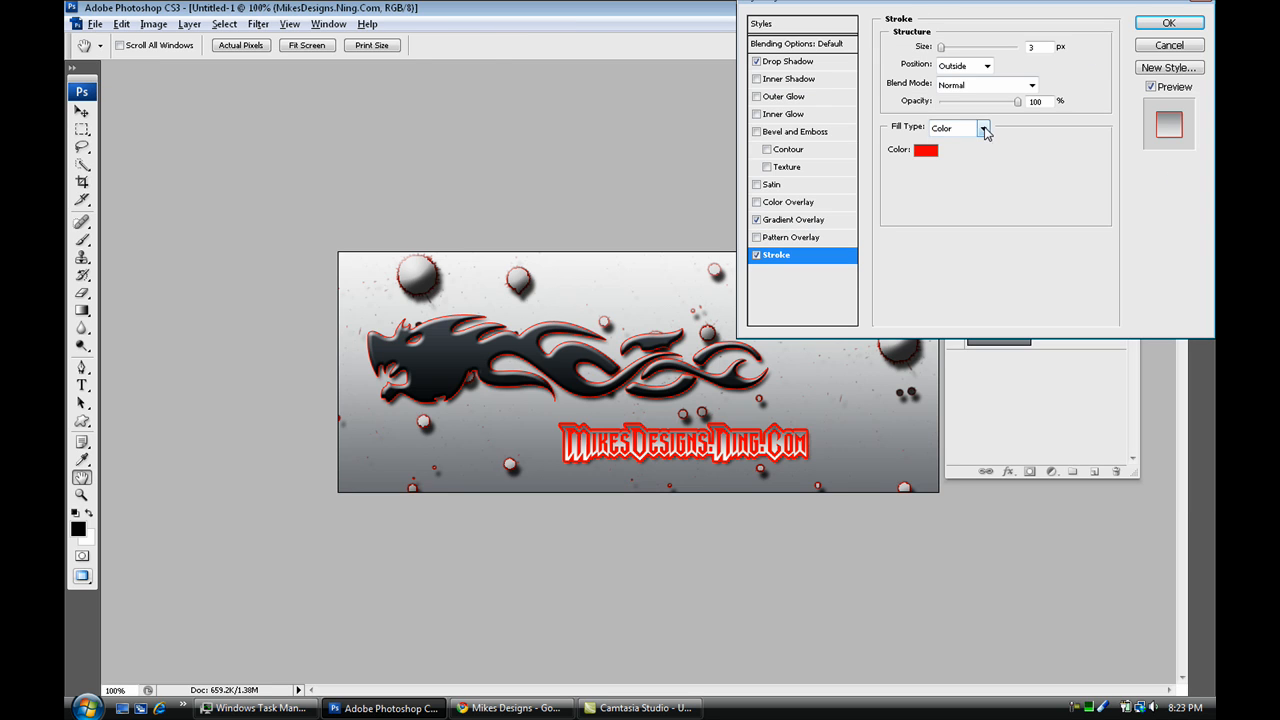
left_click(984, 129)
left_click(955, 154)
left_click(1018, 151)
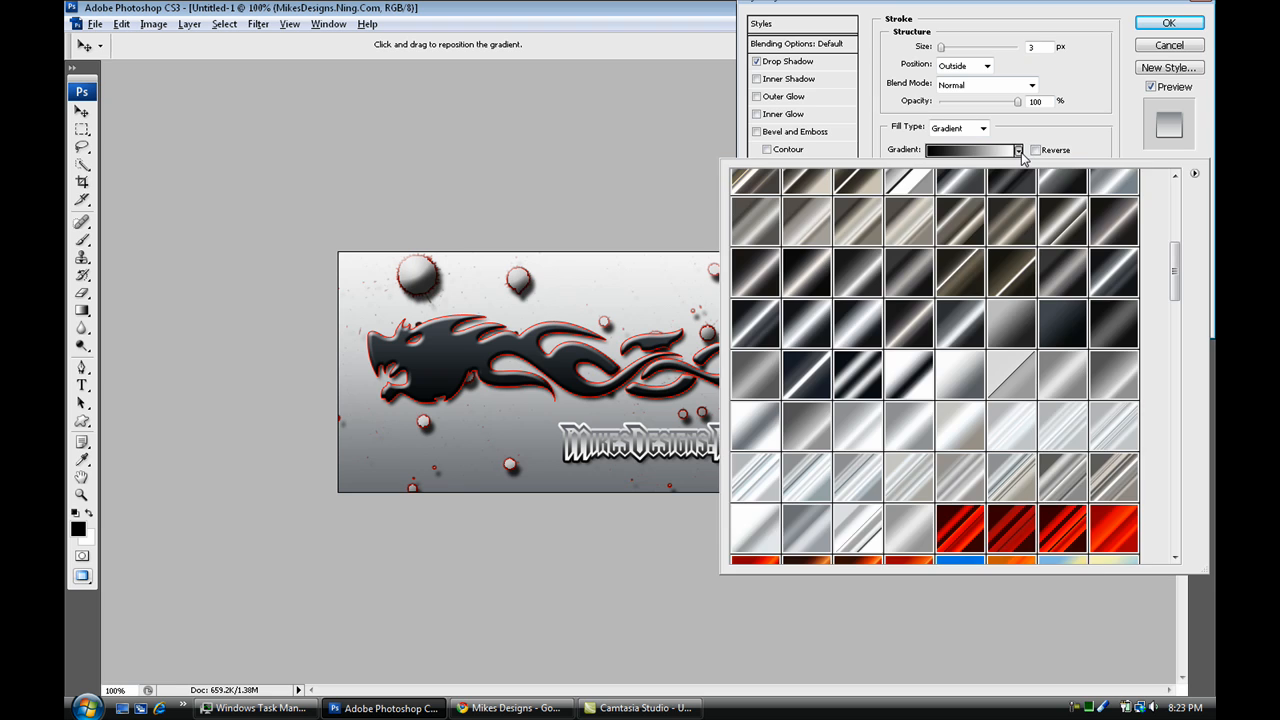
left_click_drag(1177, 264, 1177, 520)
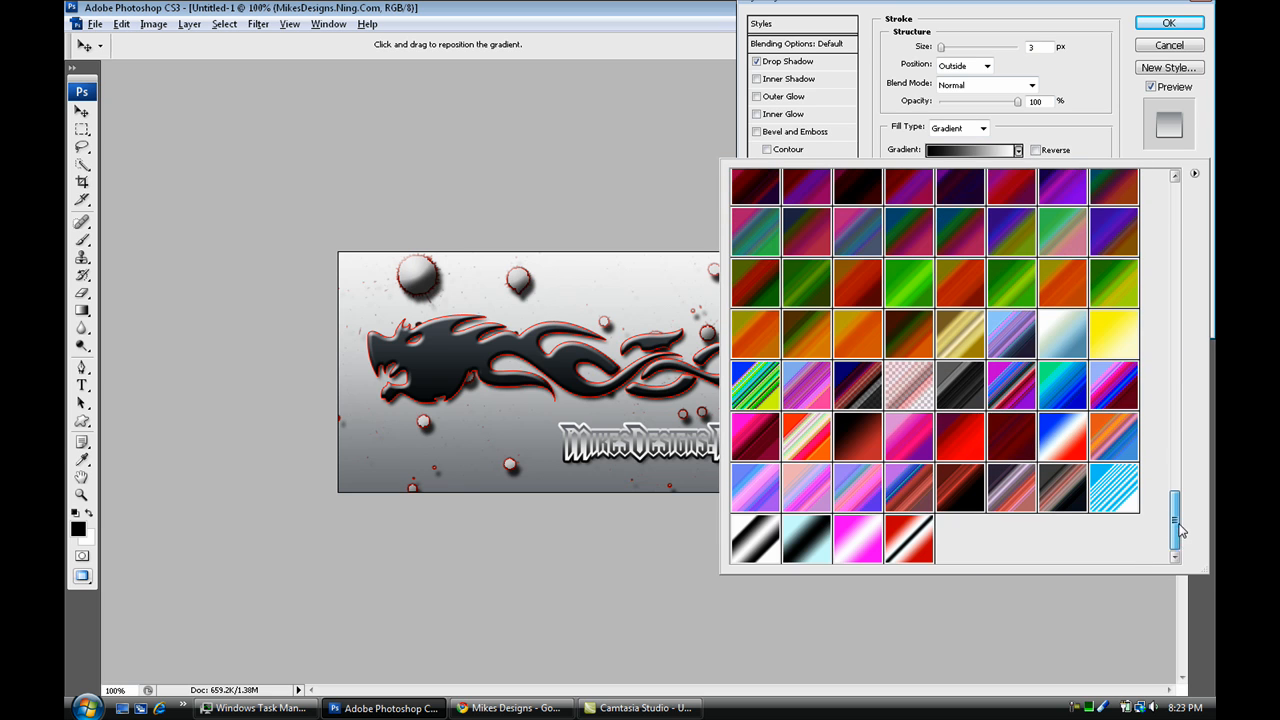
left_click(916, 545)
left_click(990, 485)
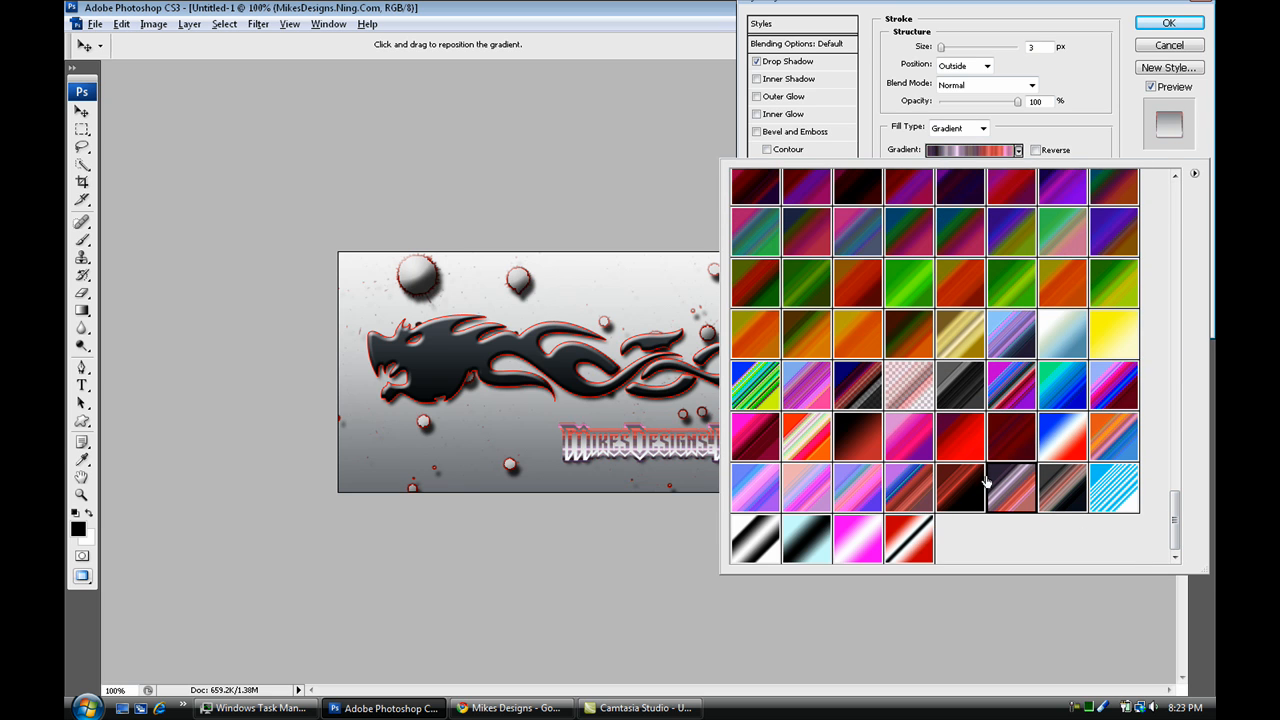
left_click(965, 486)
left_click(1100, 146)
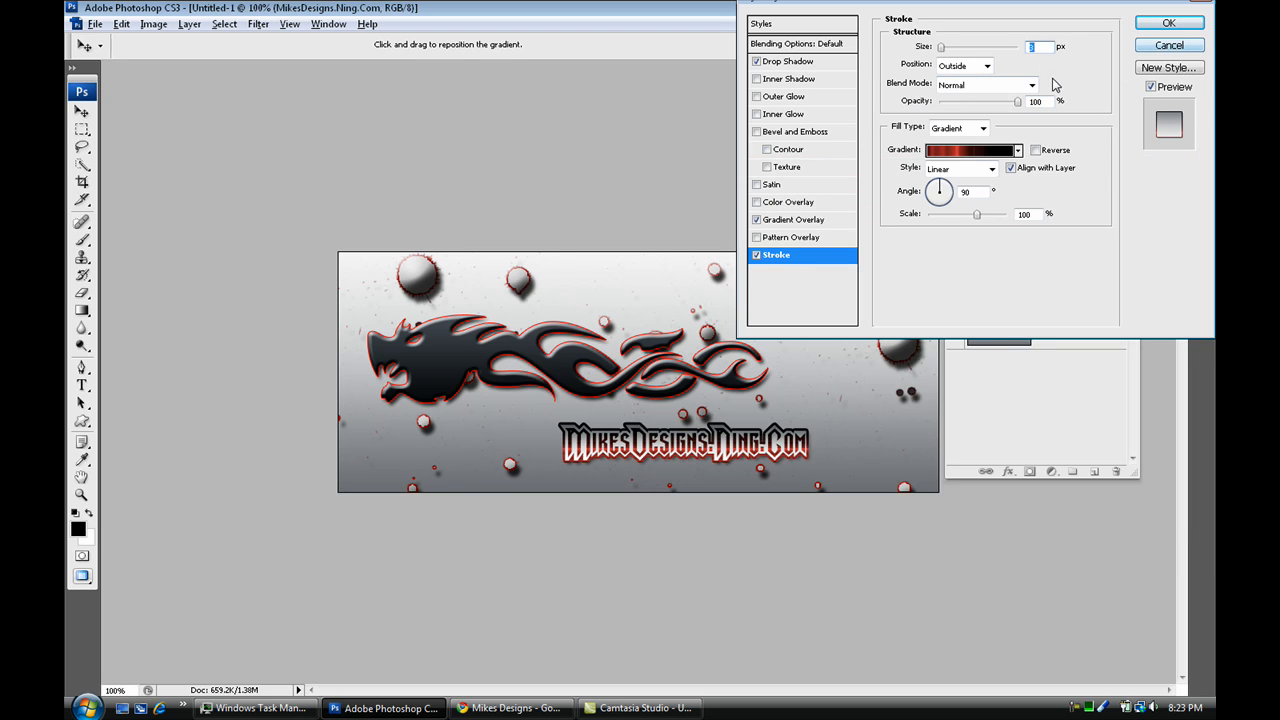
Set the text's stroke size to 2 px, apply the layer style and move the website text slightly left.
type("1")
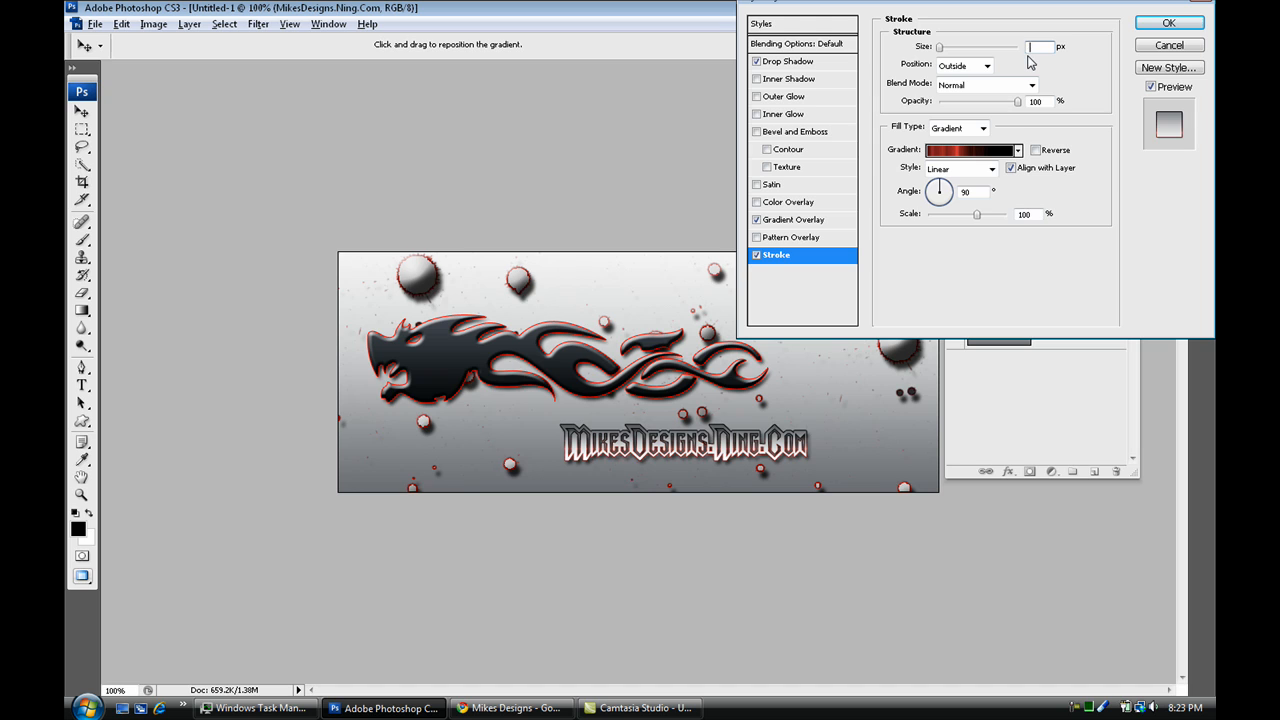
key("Up")
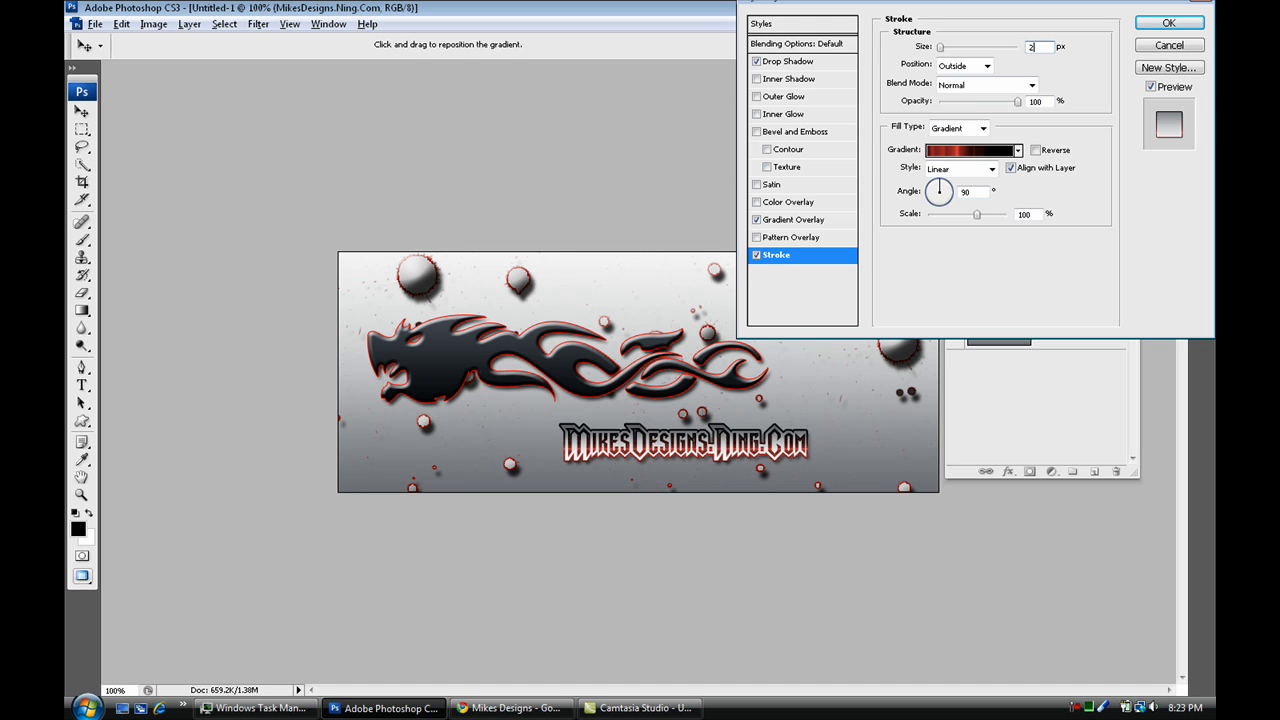
left_click(1168, 22)
left_click_drag(722, 447, 688, 445)
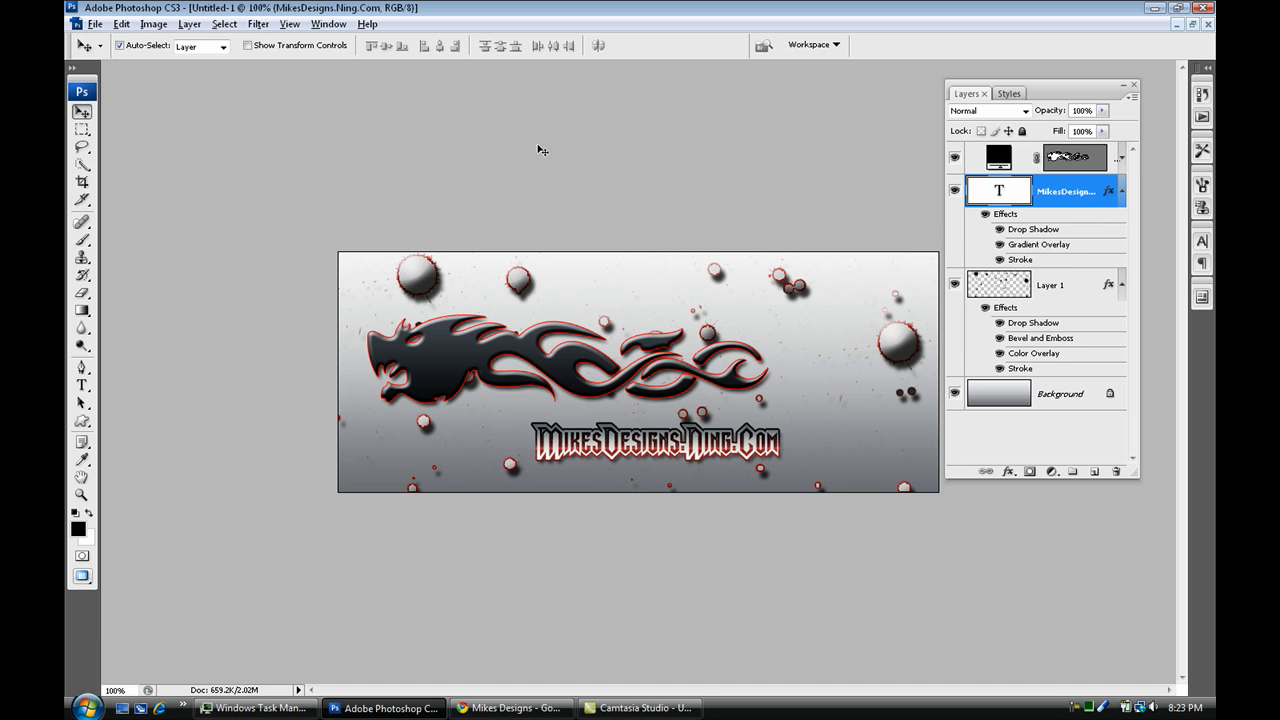
Show the Animation (Frames) panel just below the banner and add two duplicate frames.
left_click(329, 24)
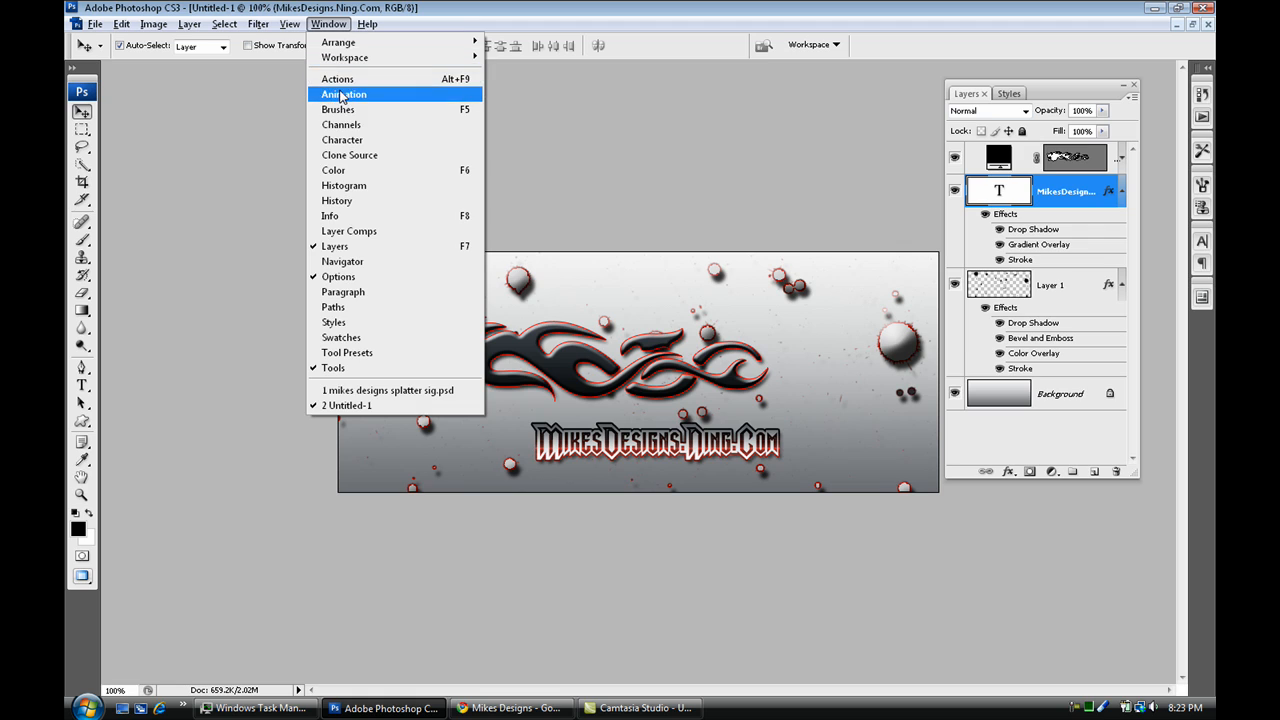
left_click(335, 94)
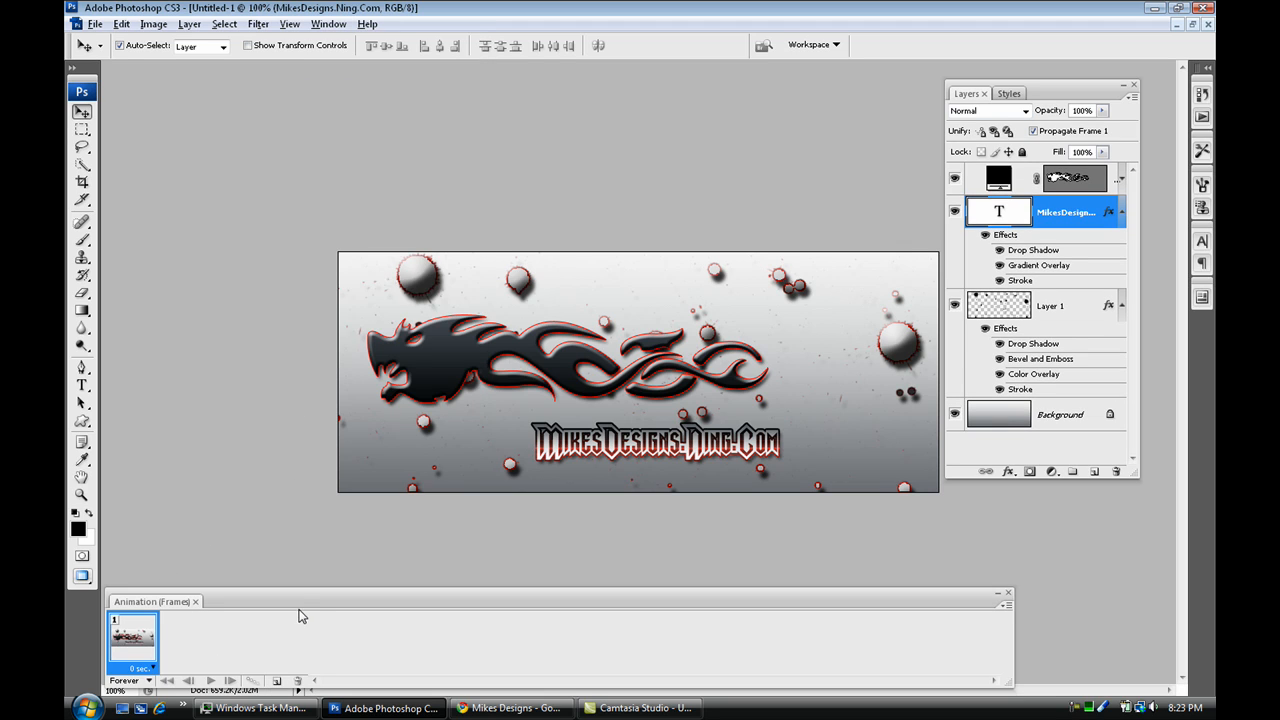
left_click_drag(303, 603, 313, 553)
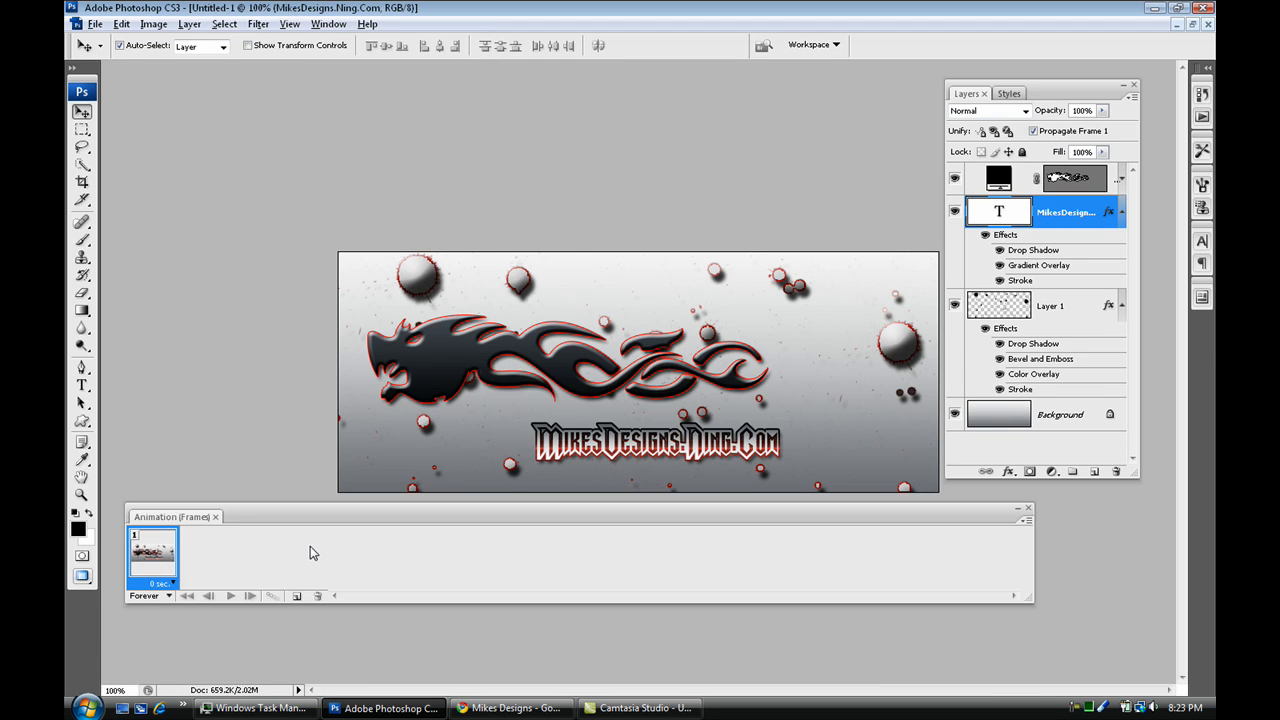
left_click(297, 597)
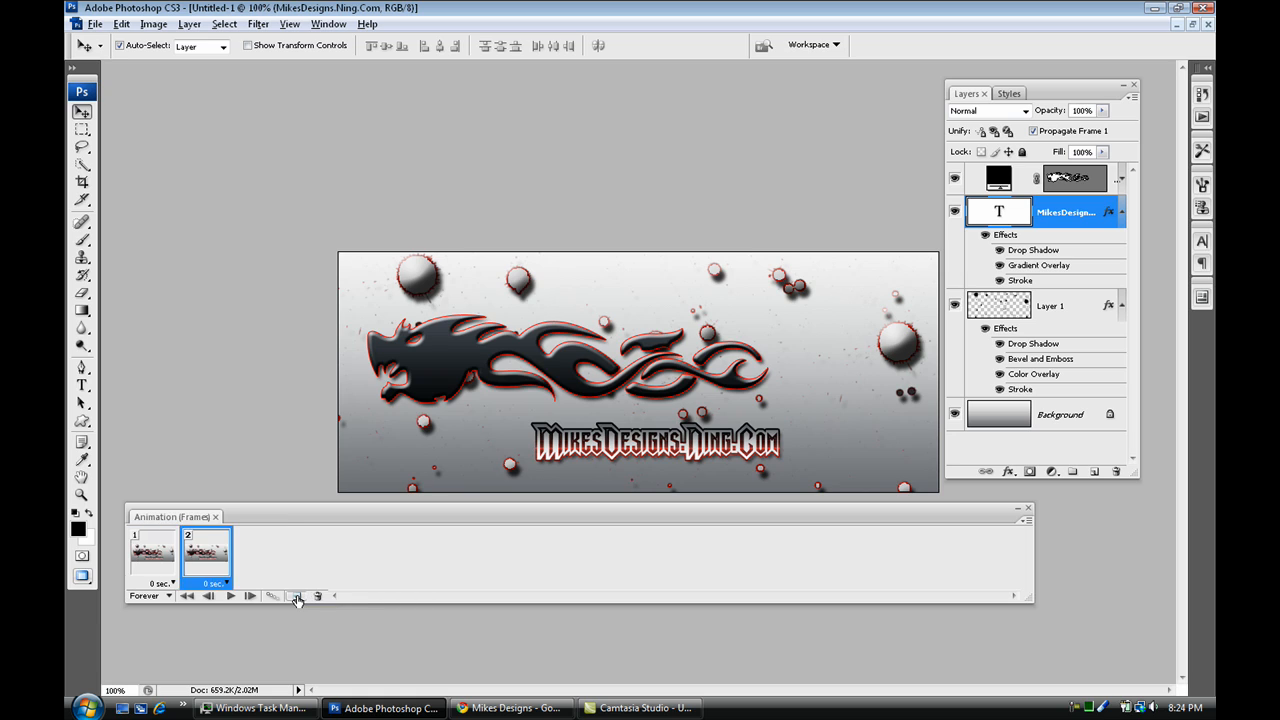
left_click(297, 597)
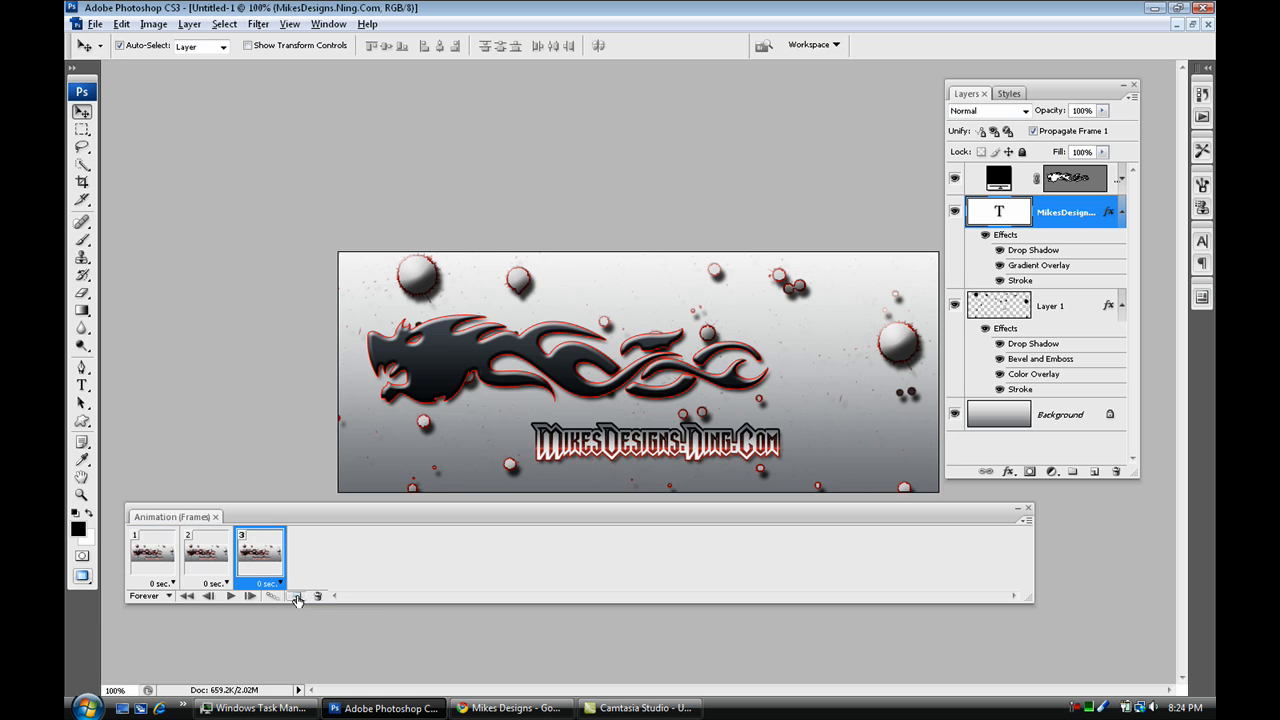
Hide the dragon shape layer in frame 2 and delete frame 3.
left_click(159, 566)
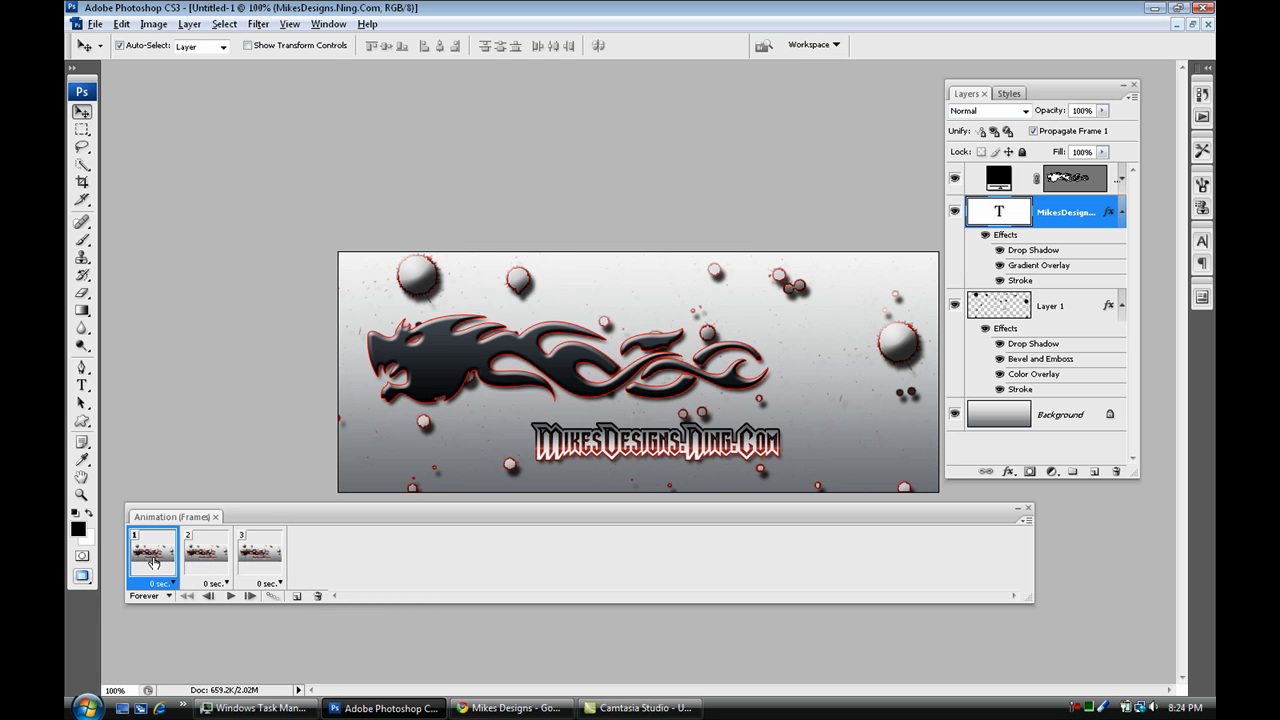
left_click(206, 566)
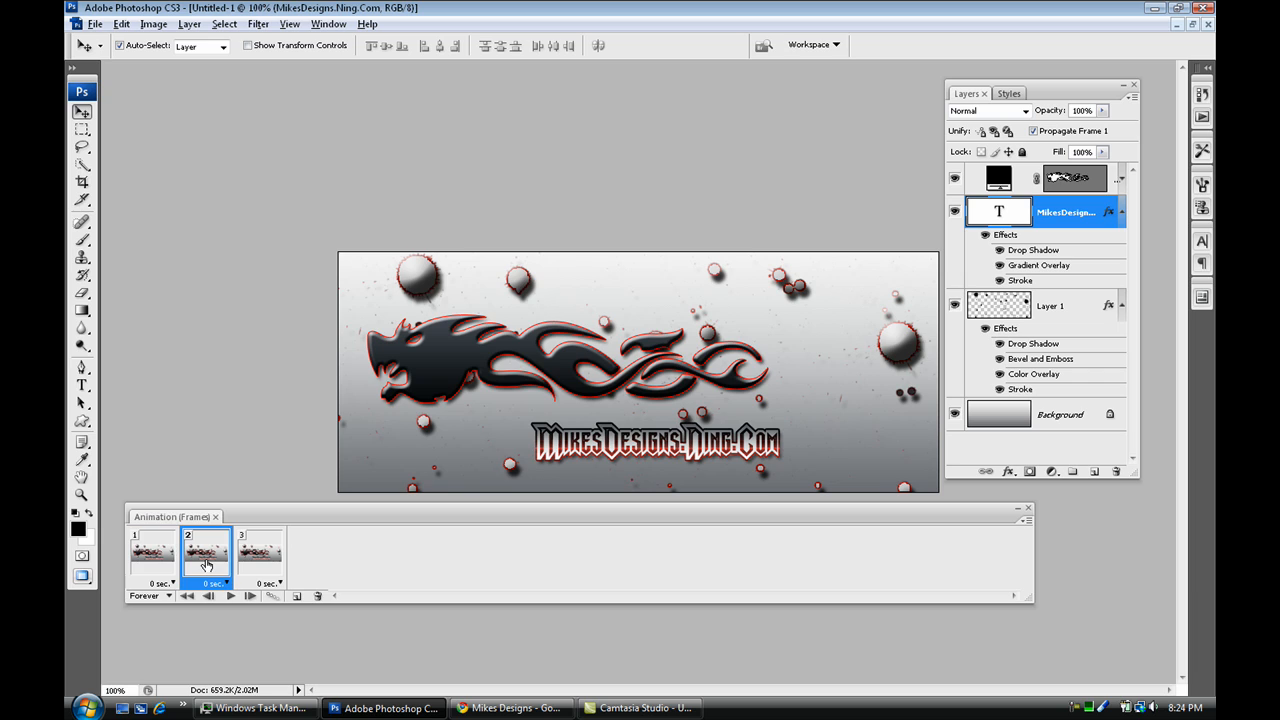
left_click(953, 180)
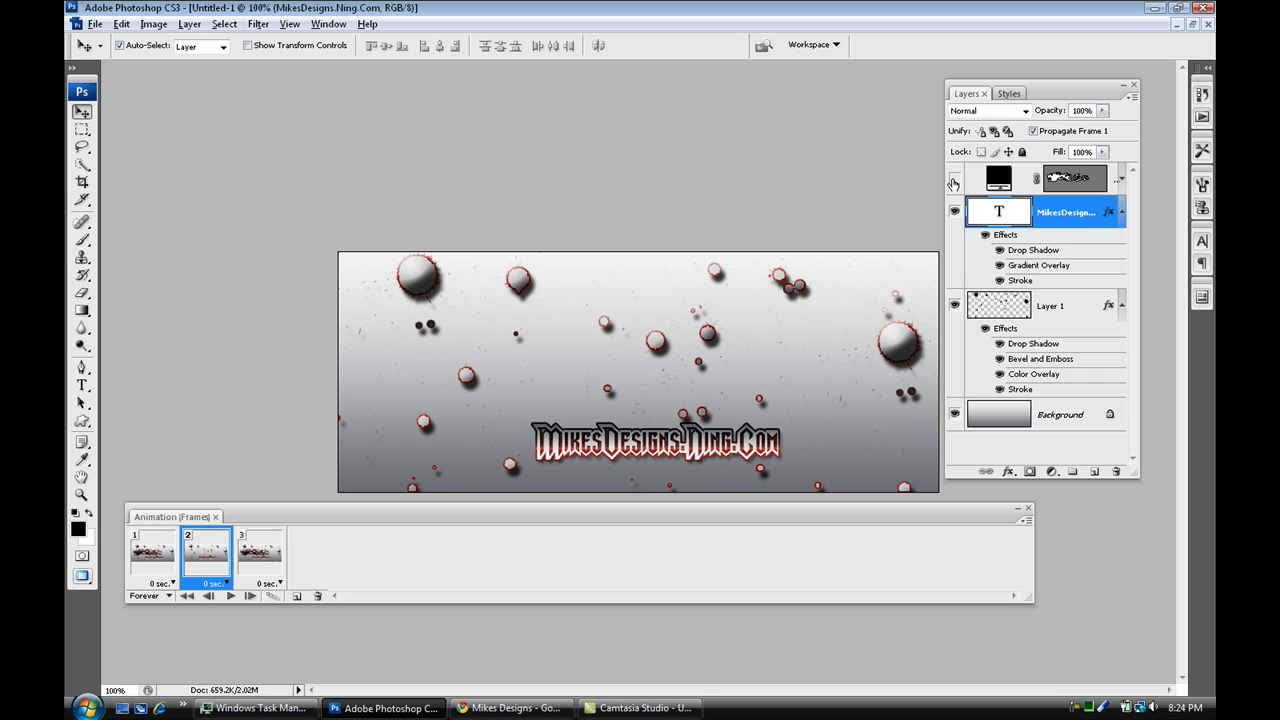
left_click(249, 557)
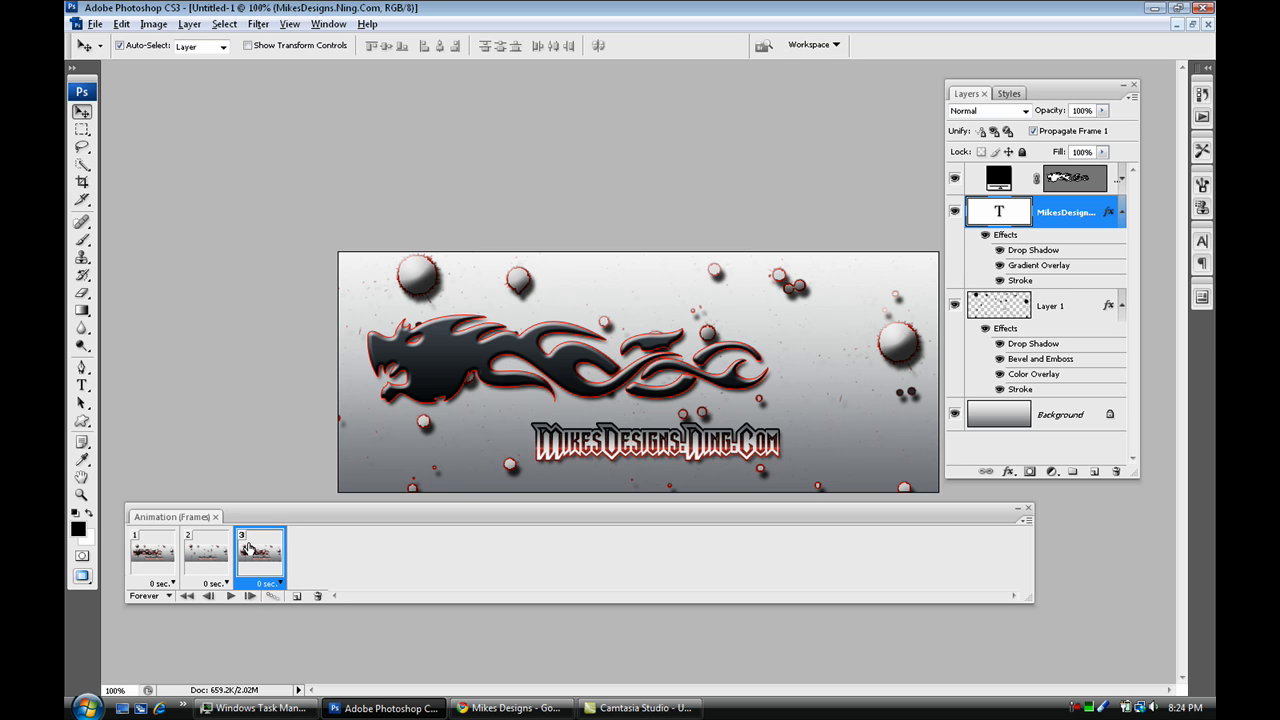
left_click(317, 596)
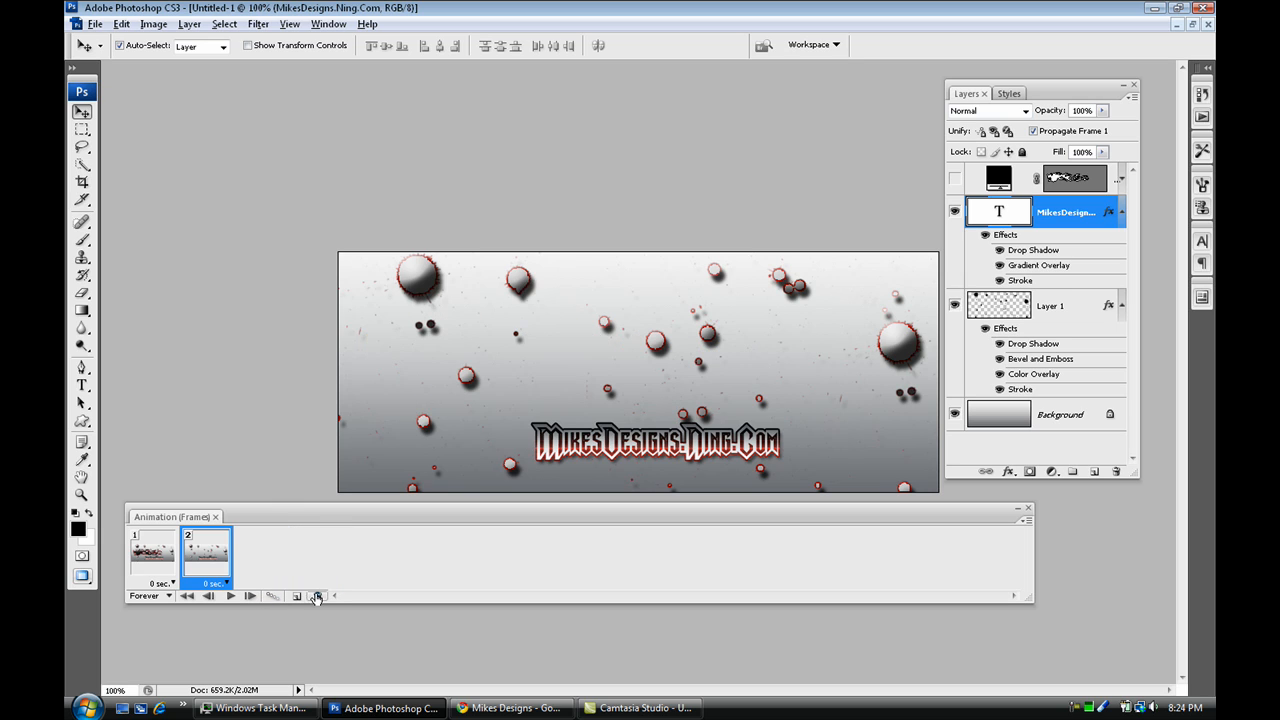
Tween frame 1 with the next frame, adding 5 frames across all layers for position, opacity and effects.
left_click(169, 551)
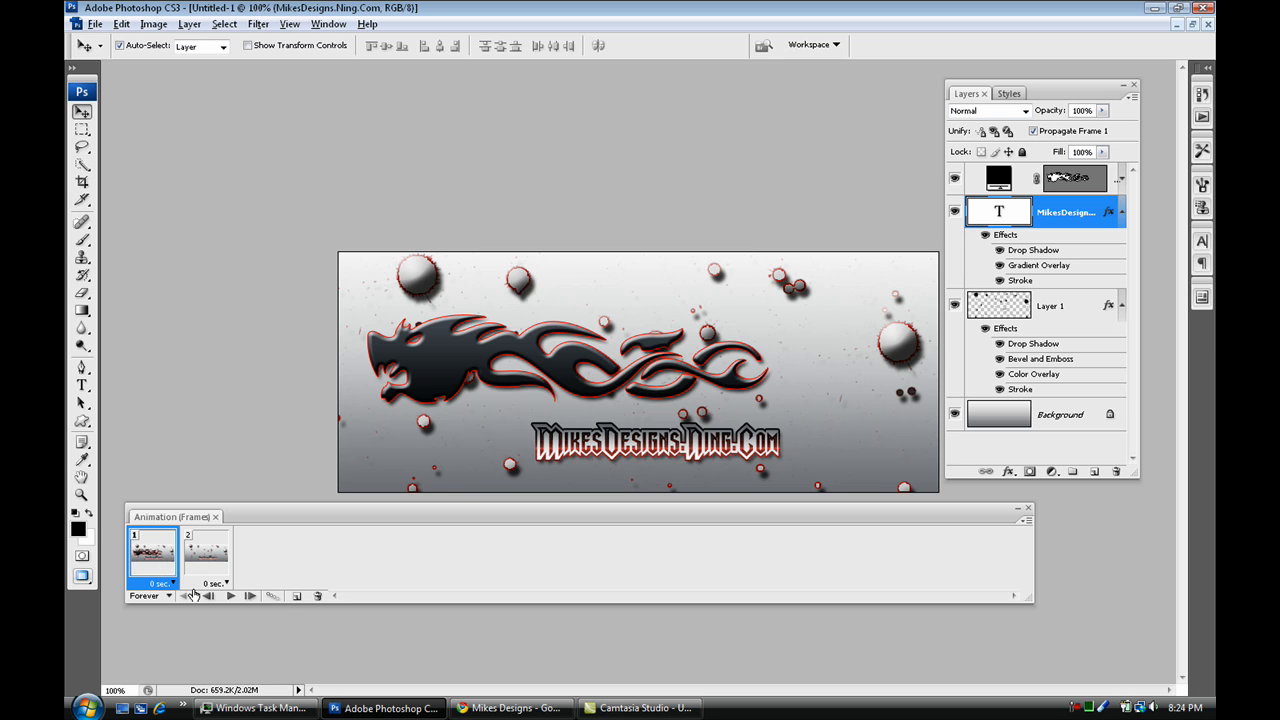
left_click(272, 596)
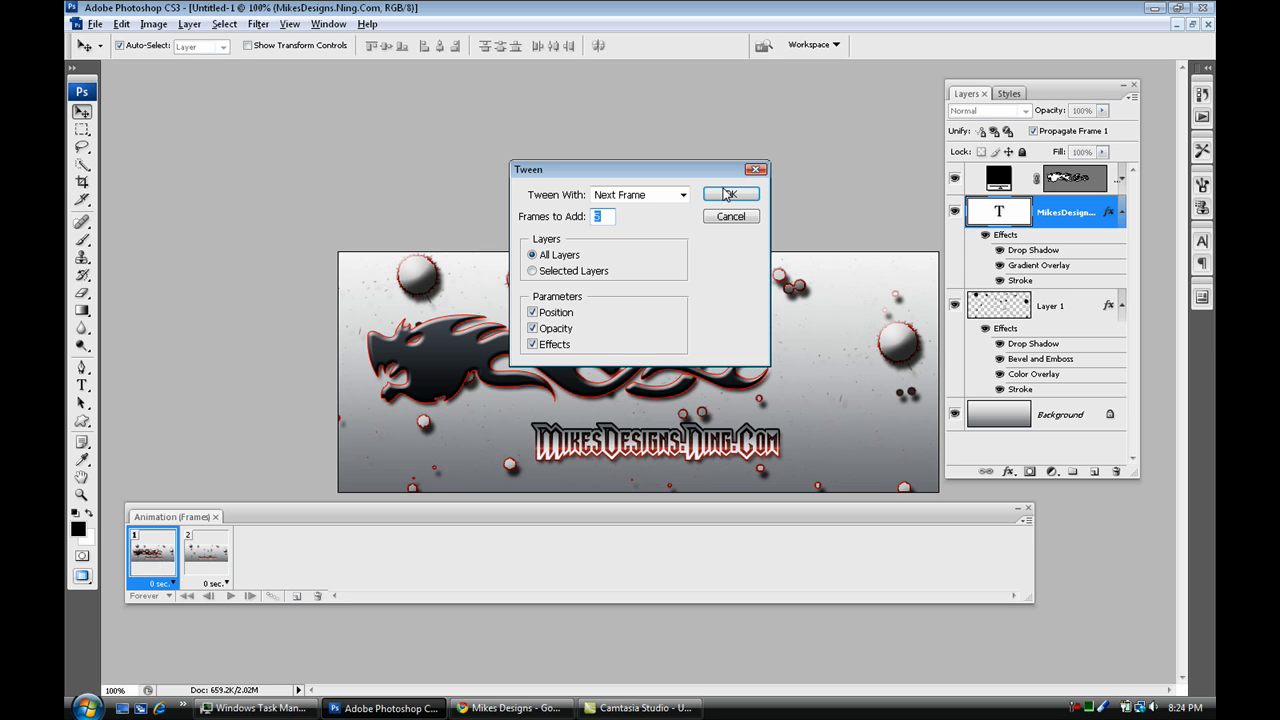
left_click(729, 194)
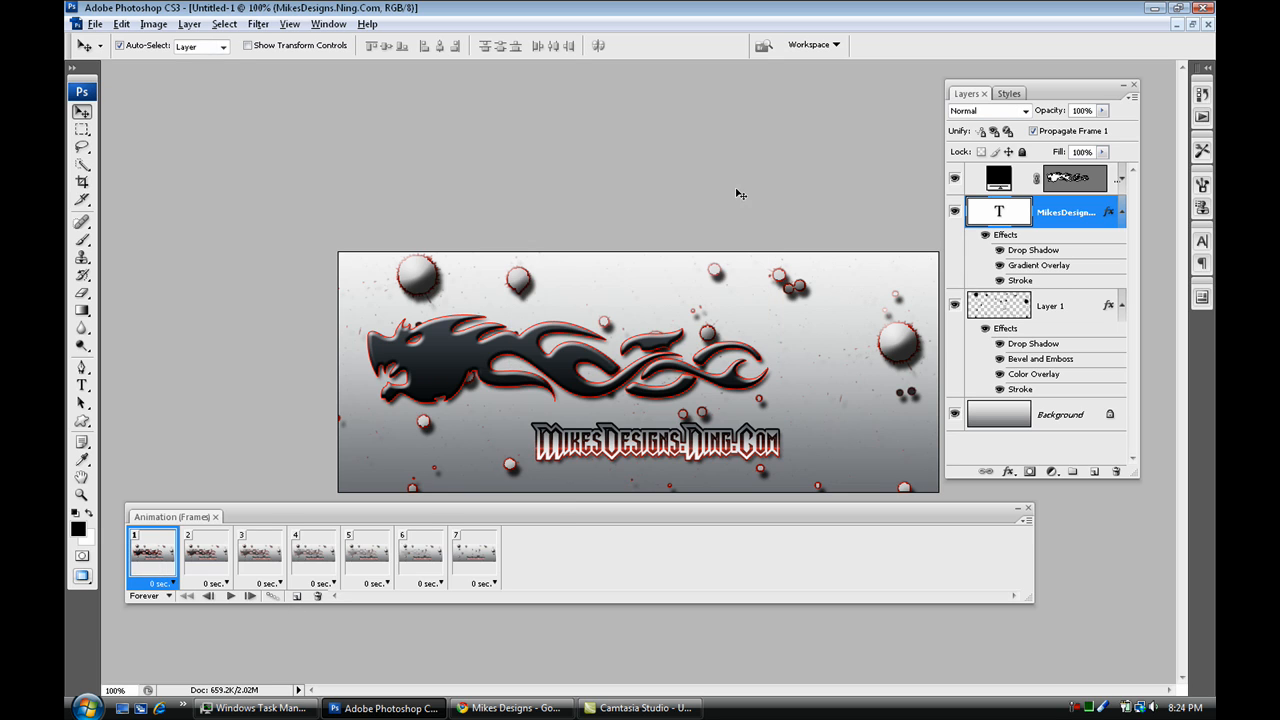
Tween frame 7 with the first frame, adding 5 frames across all layers.
left_click(470, 553)
left_click(267, 597)
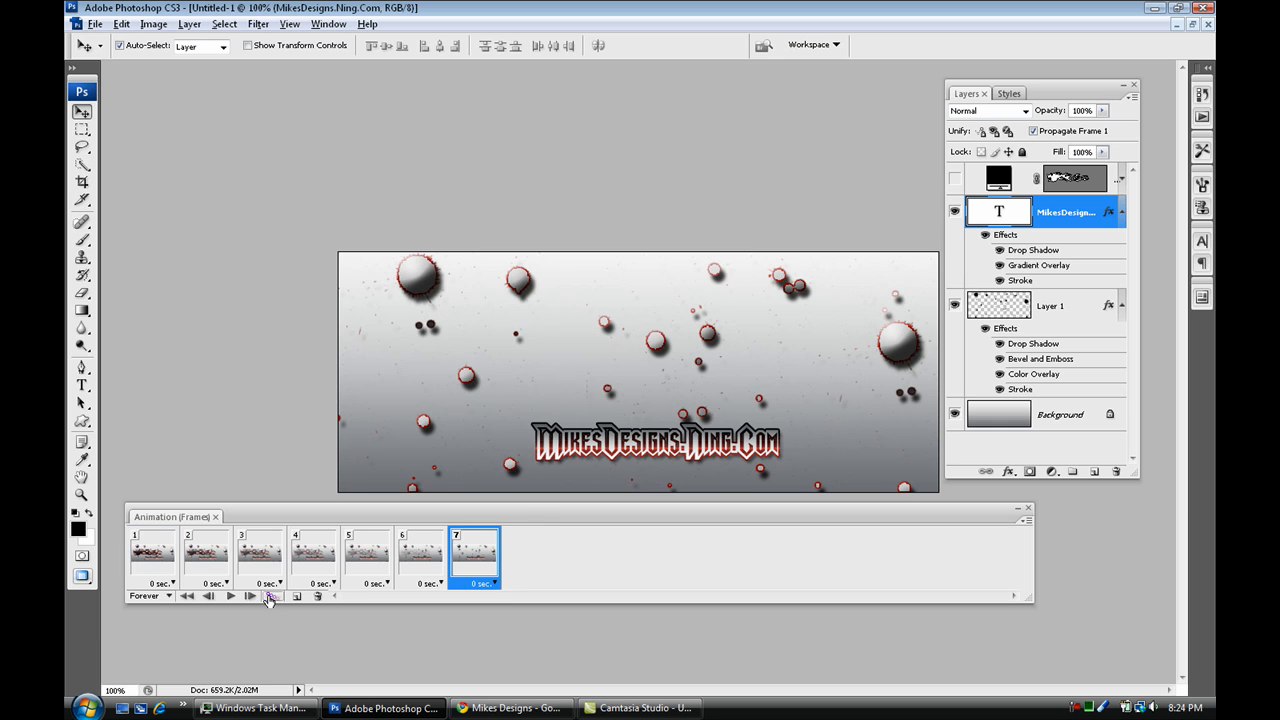
left_click(667, 195)
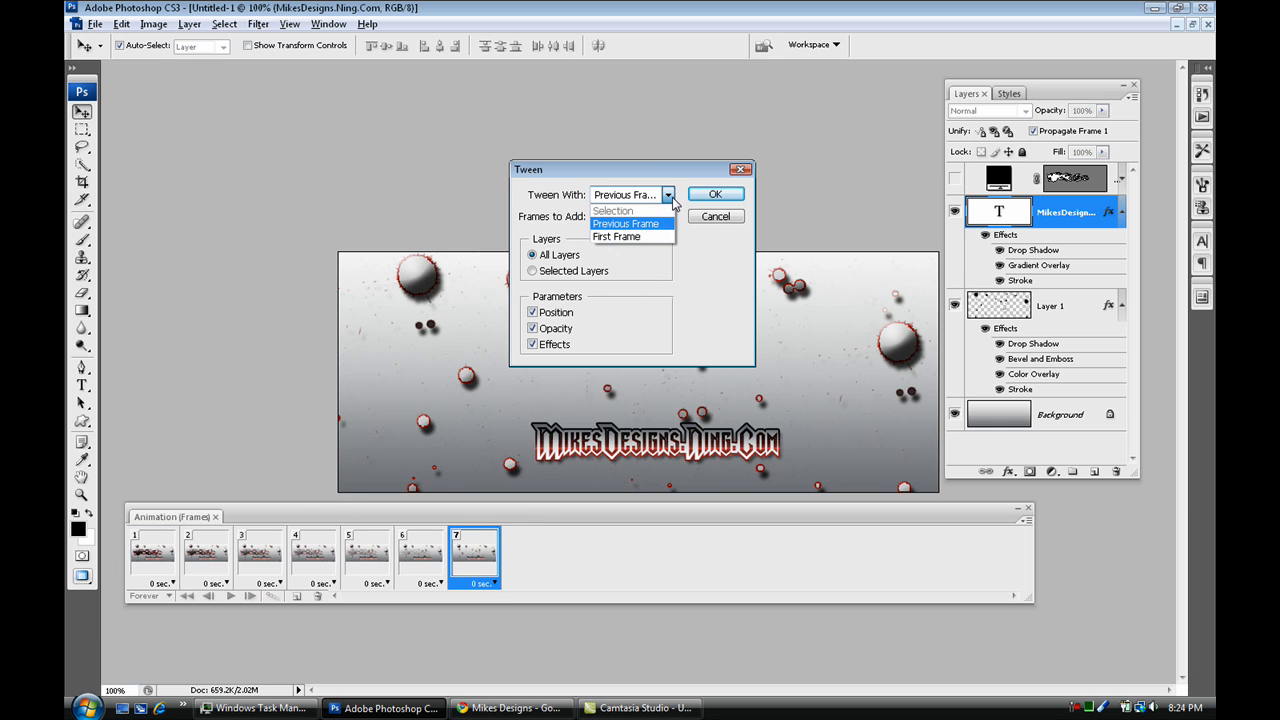
left_click(656, 237)
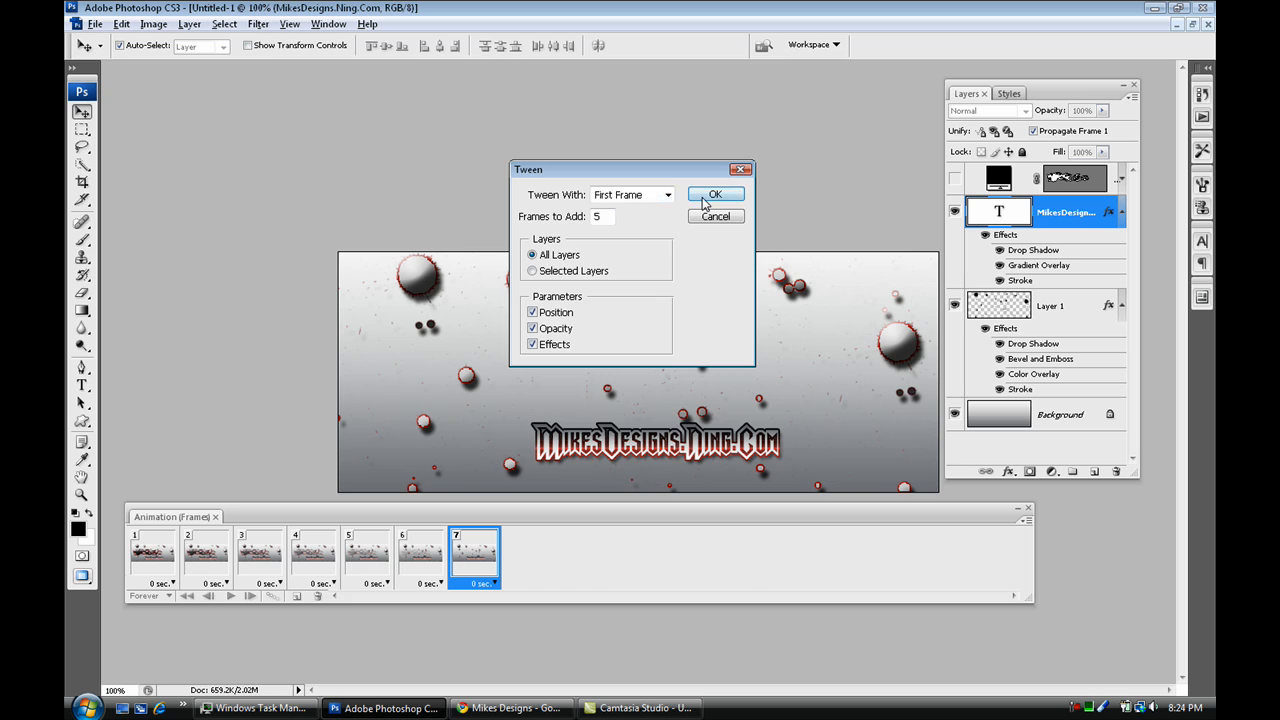
left_click(714, 195)
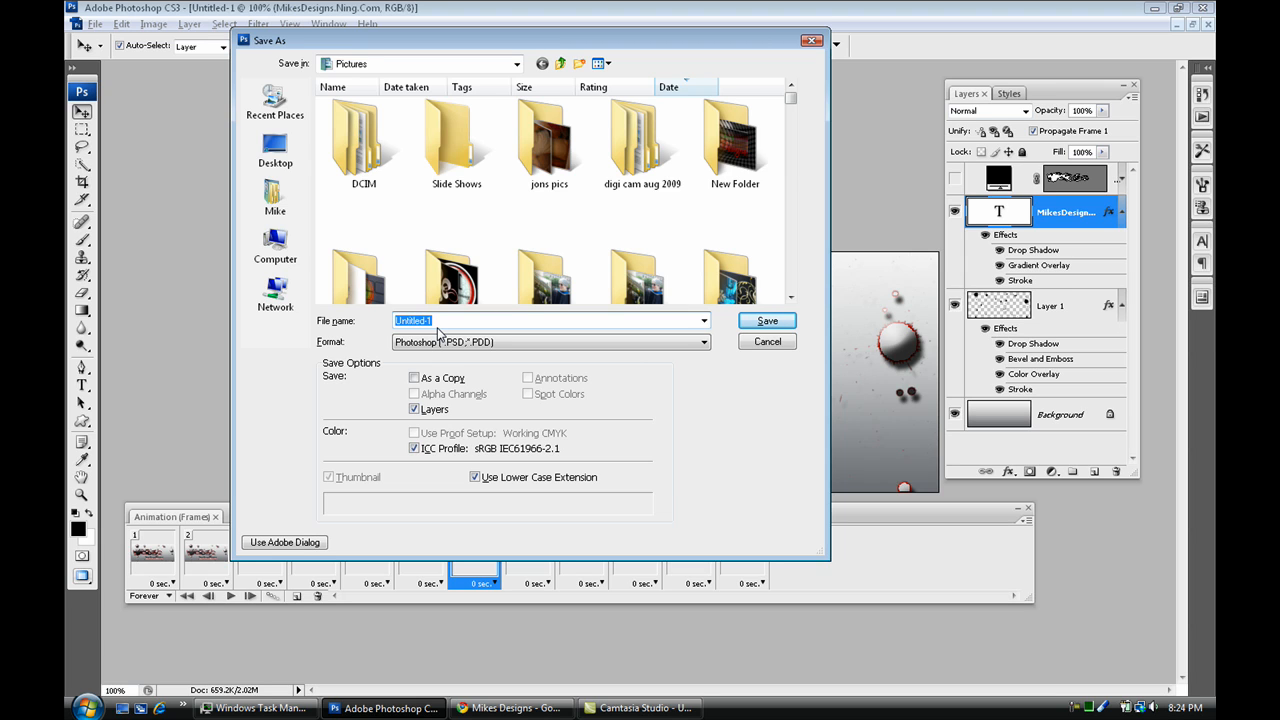
Save the document in Pictures as a layered Photoshop file named "dragon forum sig".
type("dragon forum sig")
key("Return")
key("Return")
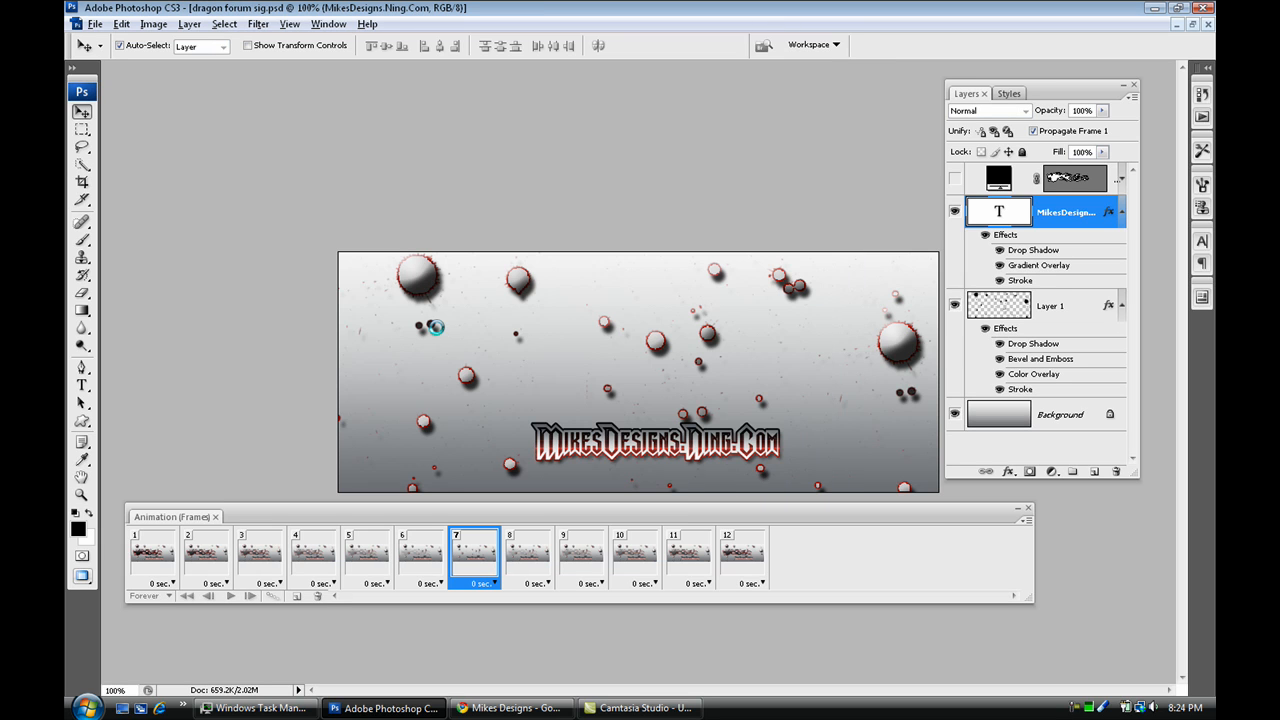
Play the animation on the original image in Save for Web & Devices, and cancel the export.
left_click(101, 27)
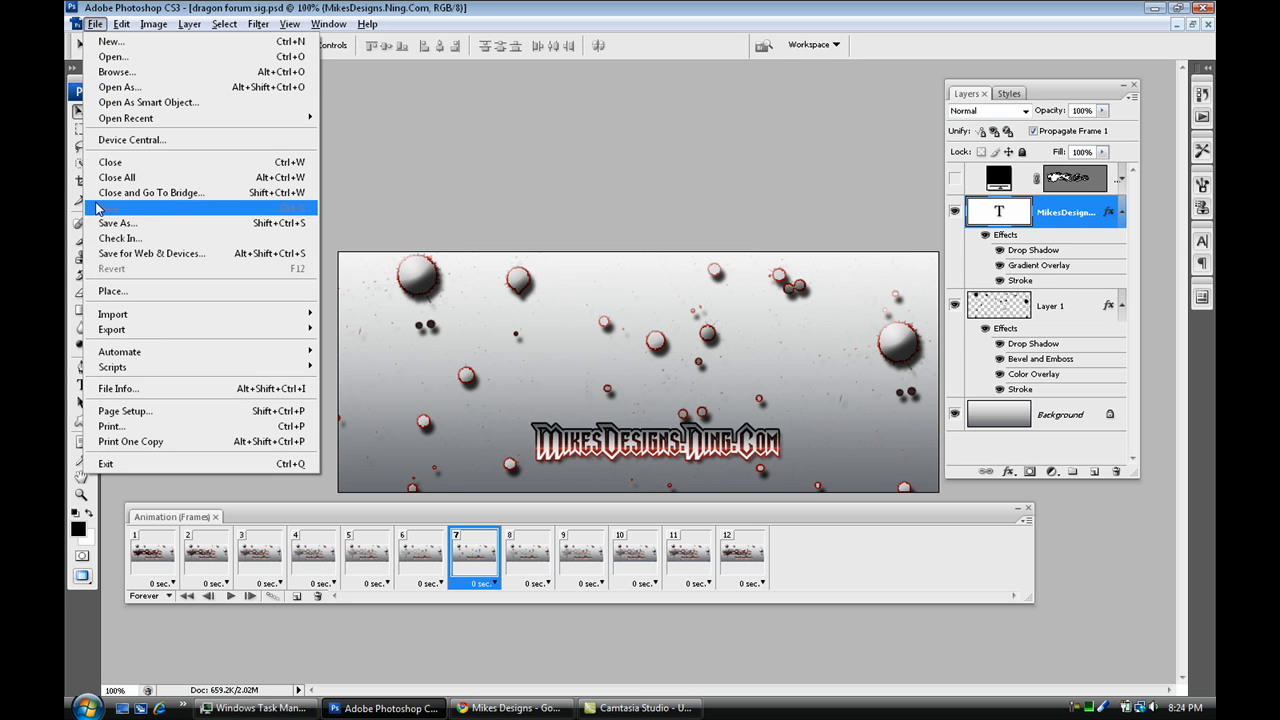
left_click(138, 254)
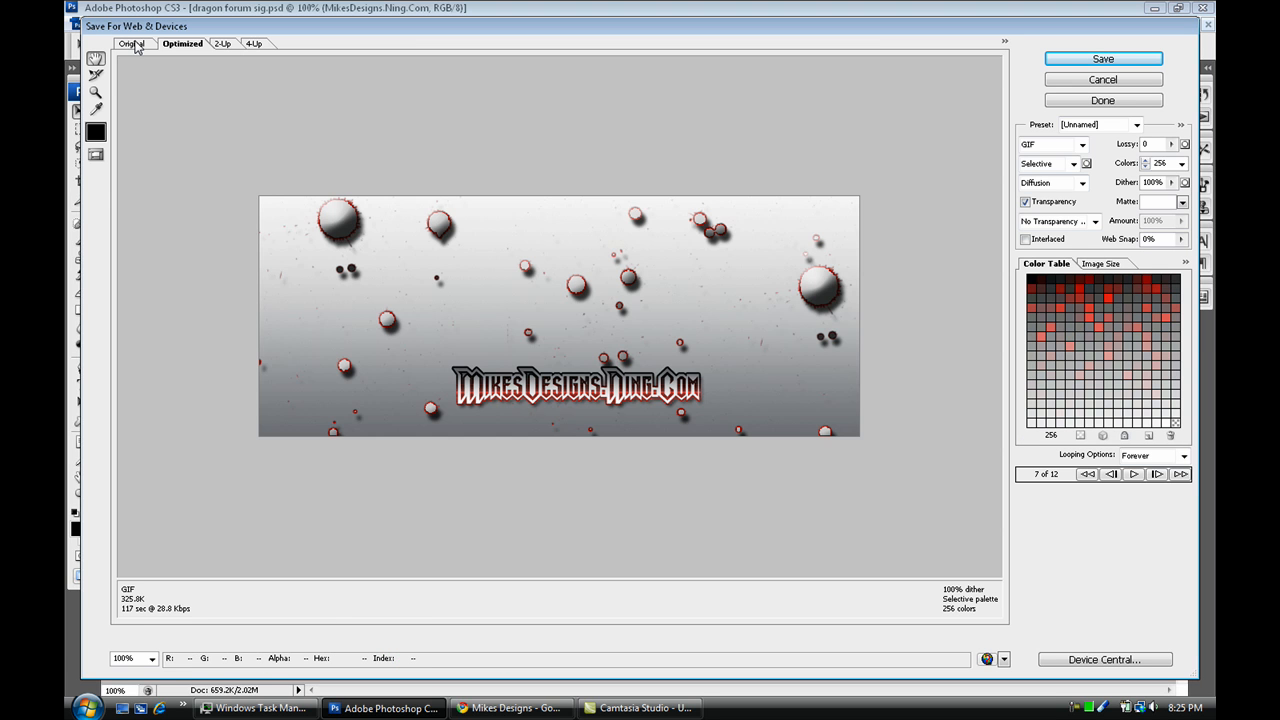
left_click(135, 45)
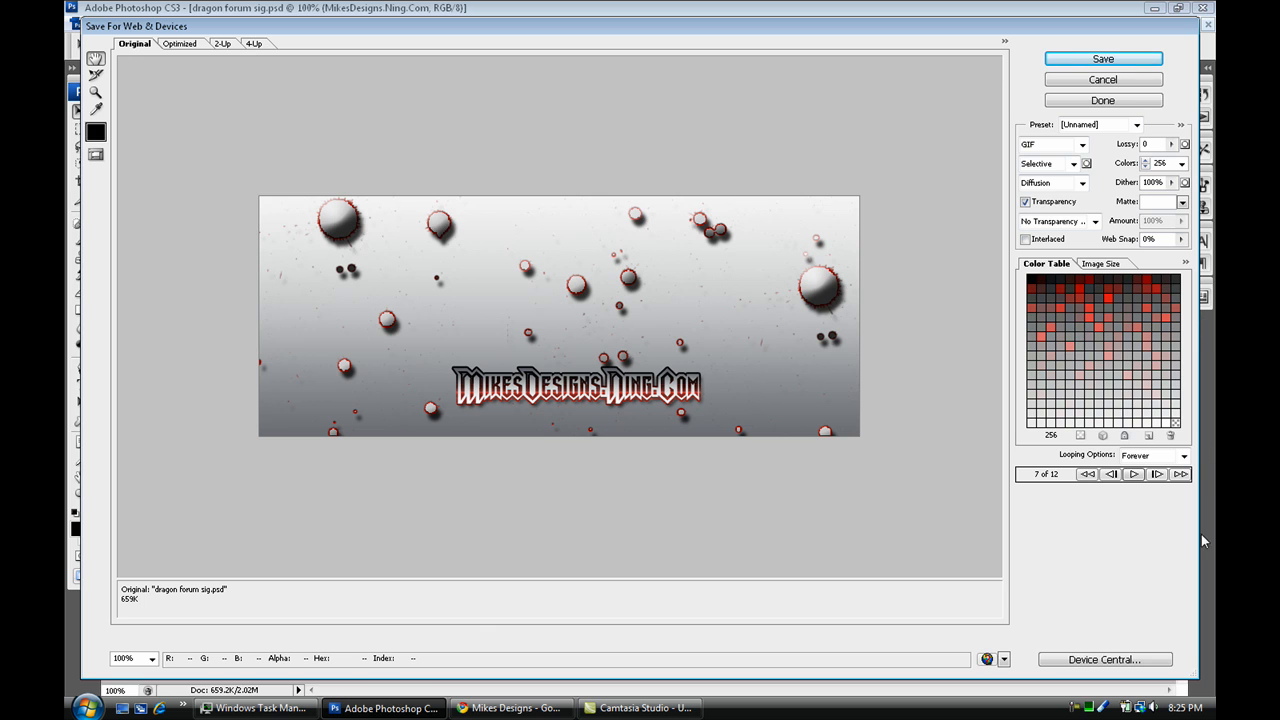
left_click(1134, 474)
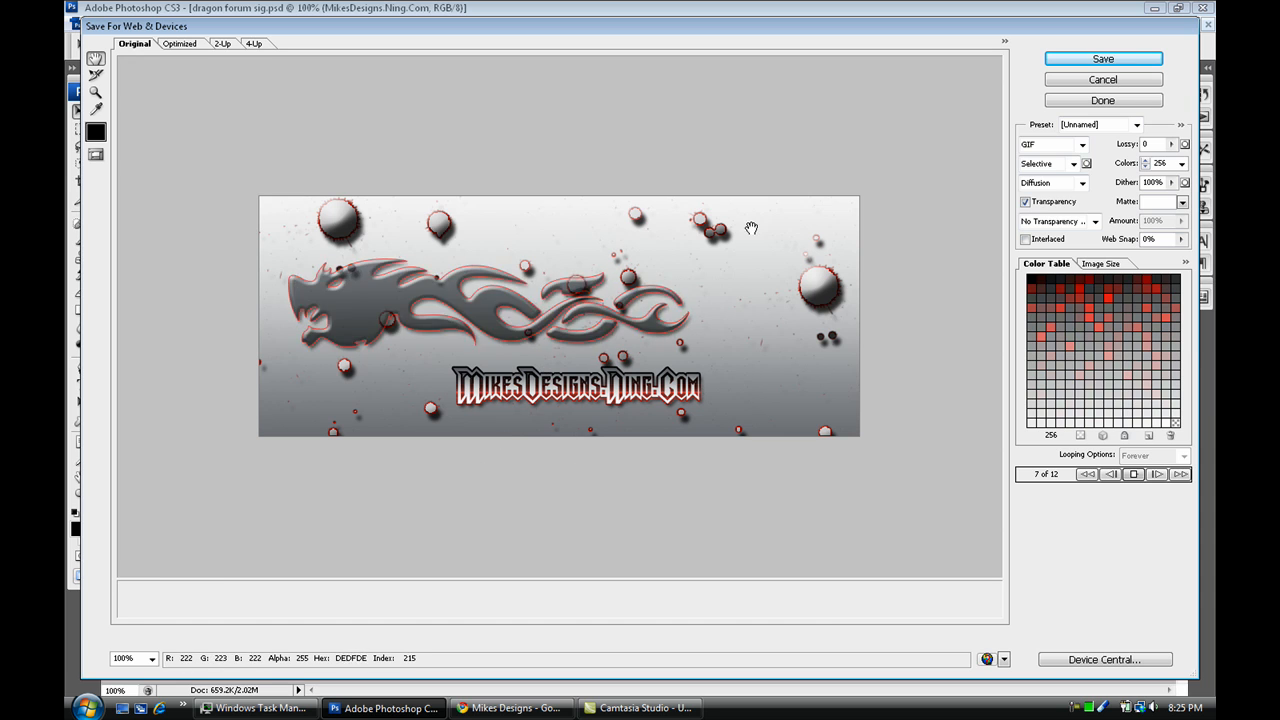
left_click(1130, 81)
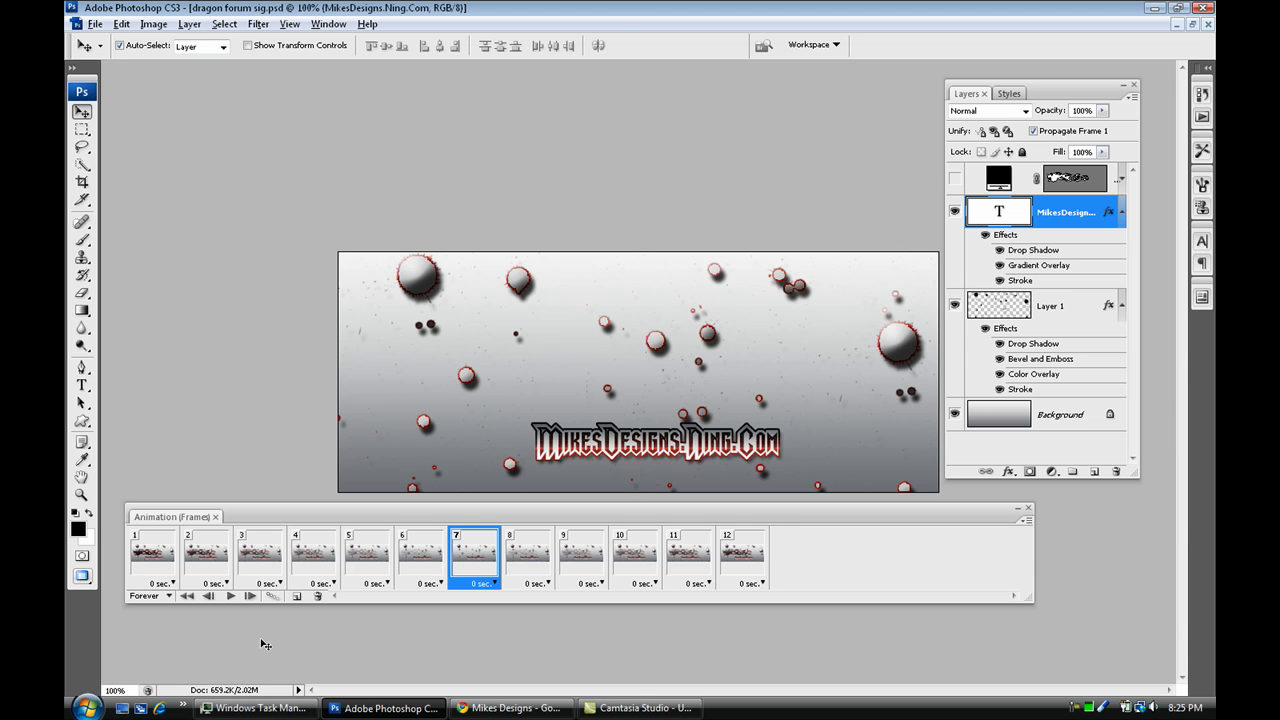
Set the frame delay of frames 1 and 12 to 0.5 seconds.
left_click(140, 560)
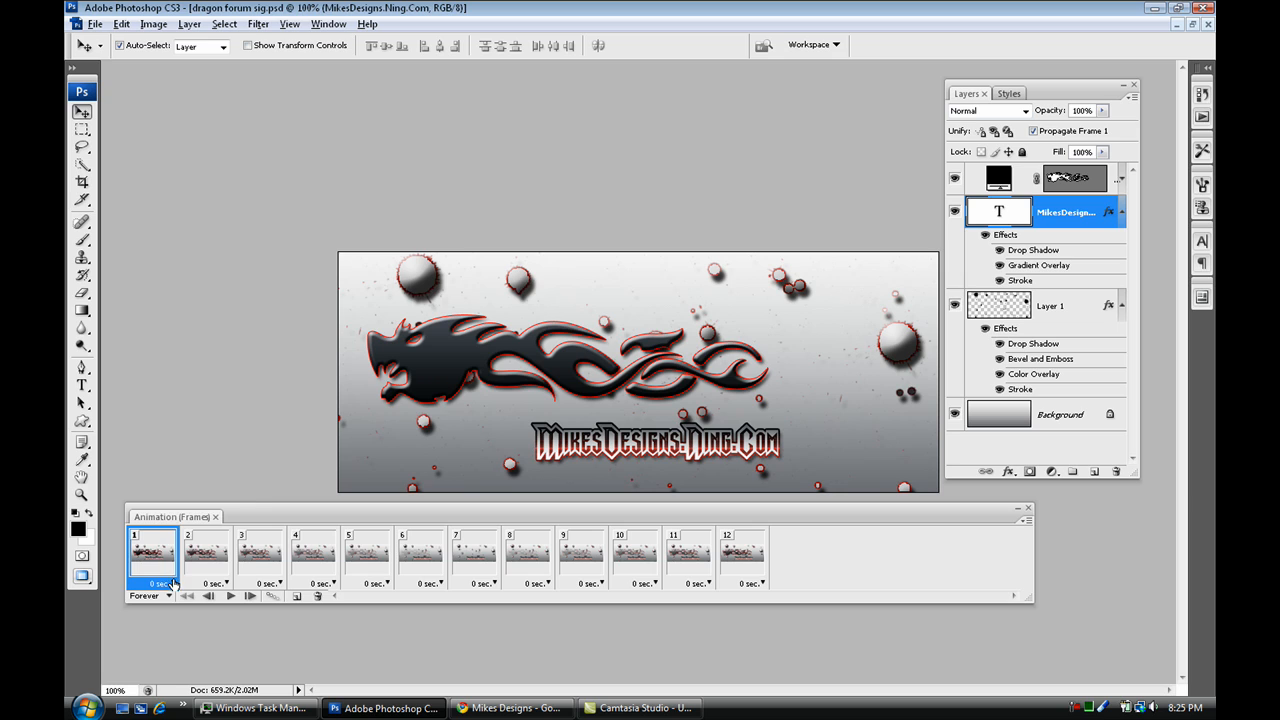
left_click(174, 583)
left_click(175, 446)
left_click(751, 585)
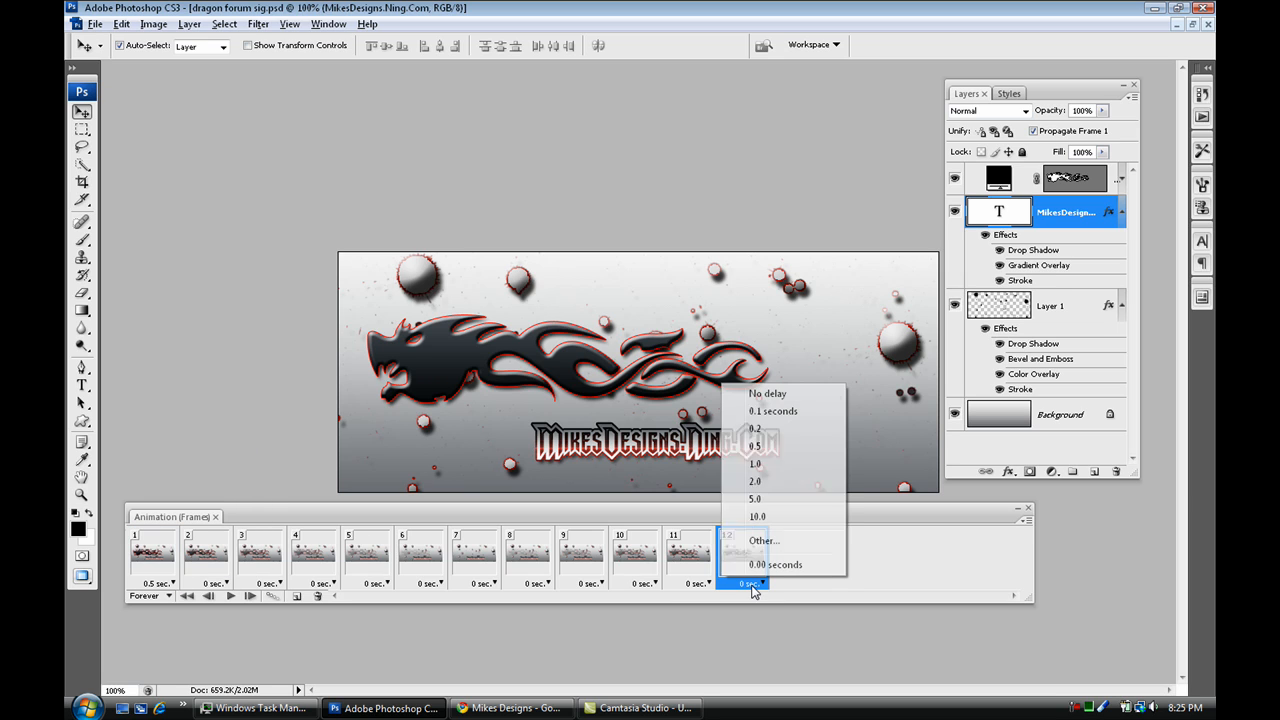
left_click(789, 456)
Set the frame delay of frames 2 through 11 to 0.2 seconds.
left_click(210, 550)
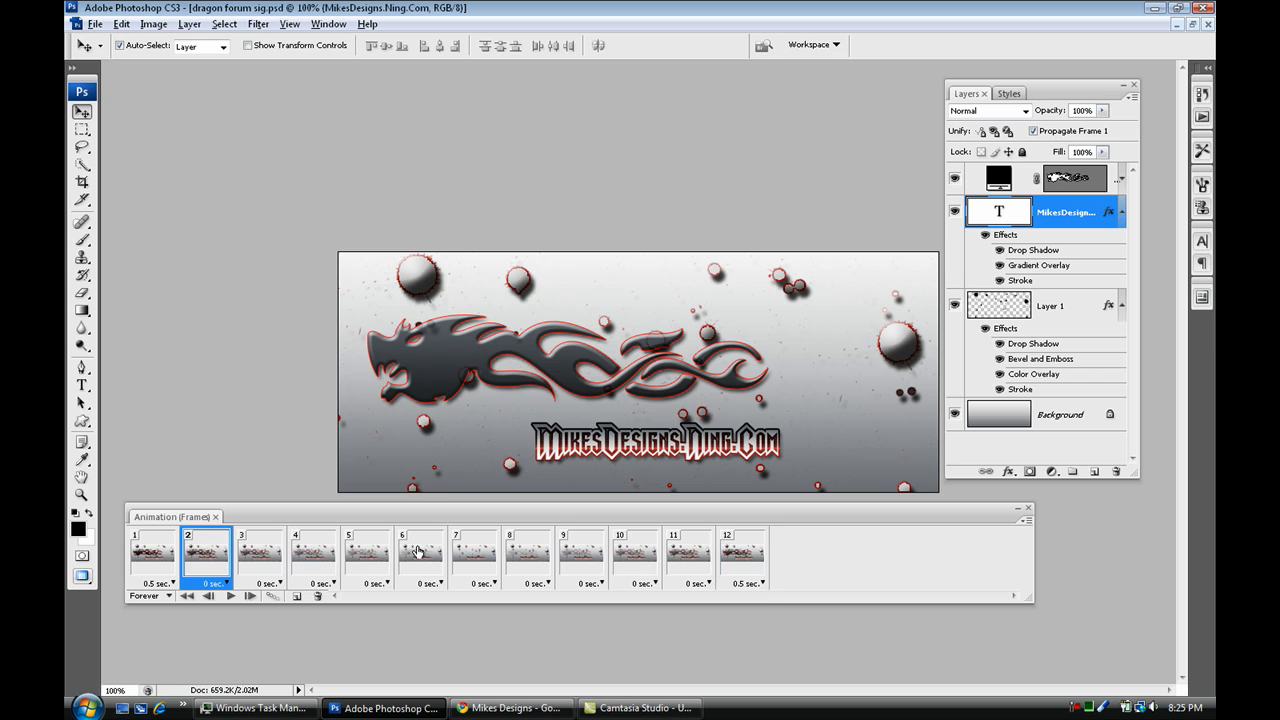
left_click(710, 547, "shift")
left_click(700, 584)
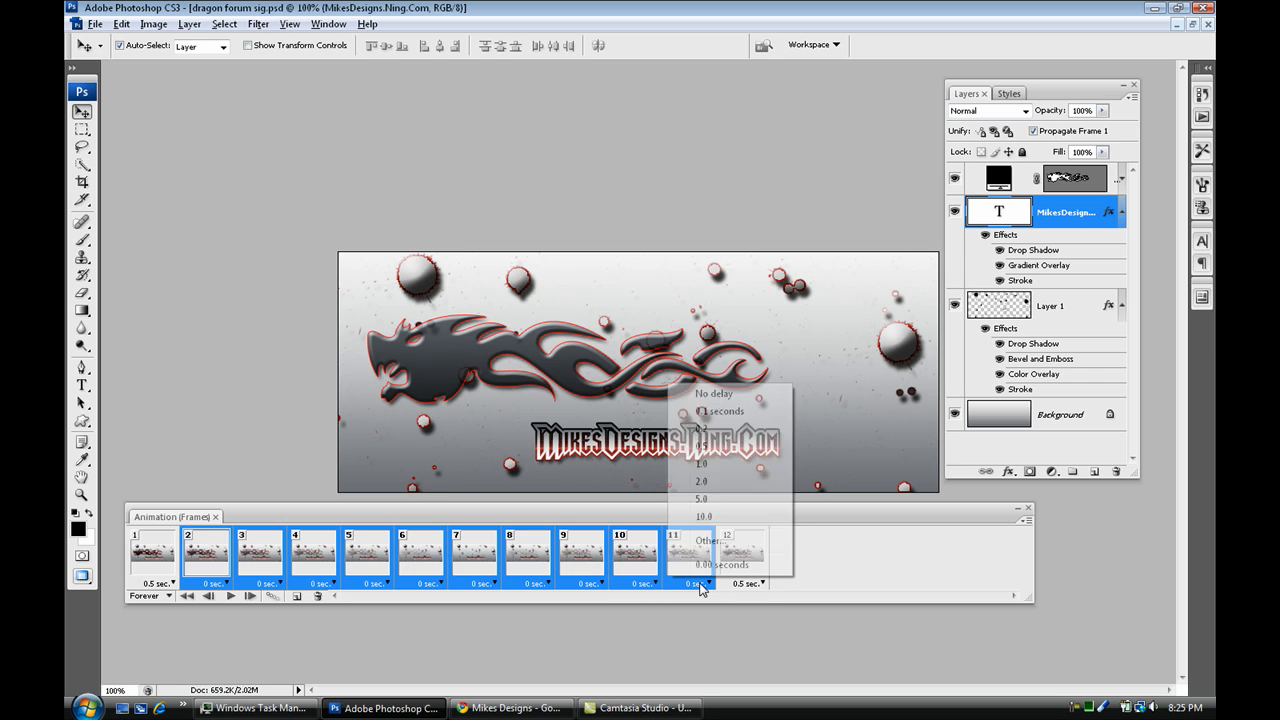
left_click(716, 432)
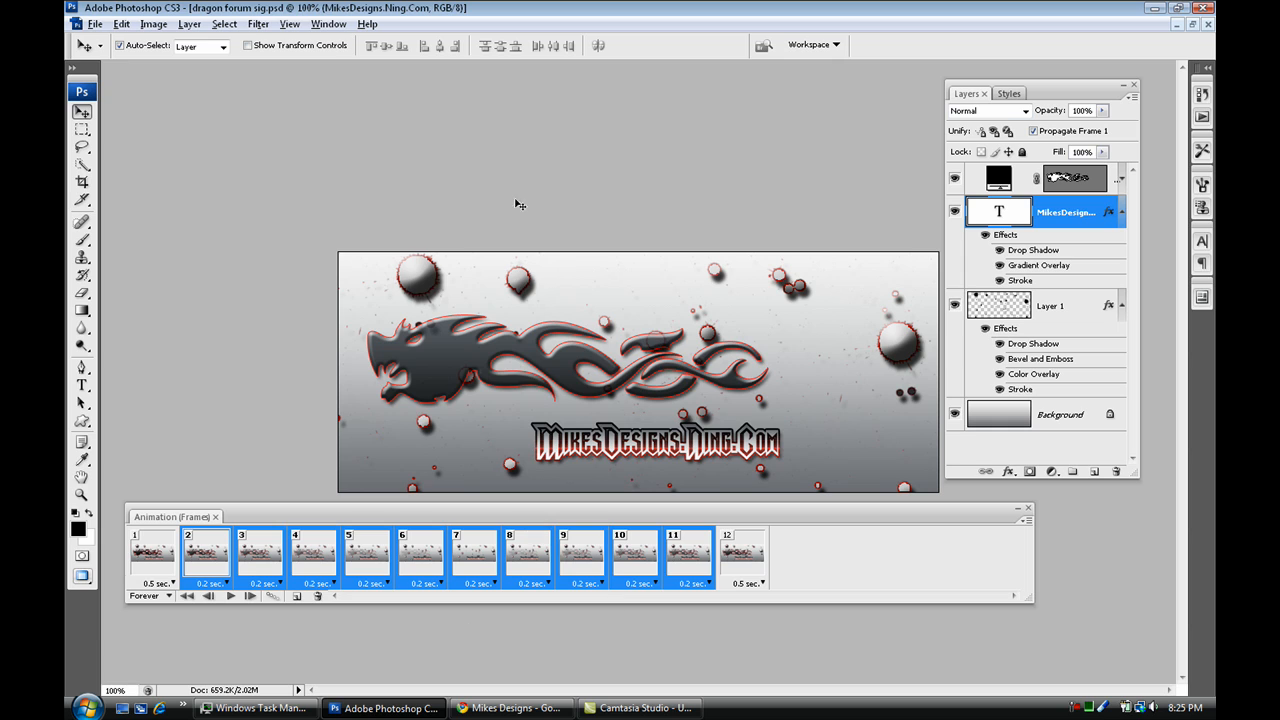
left_click(127, 111)
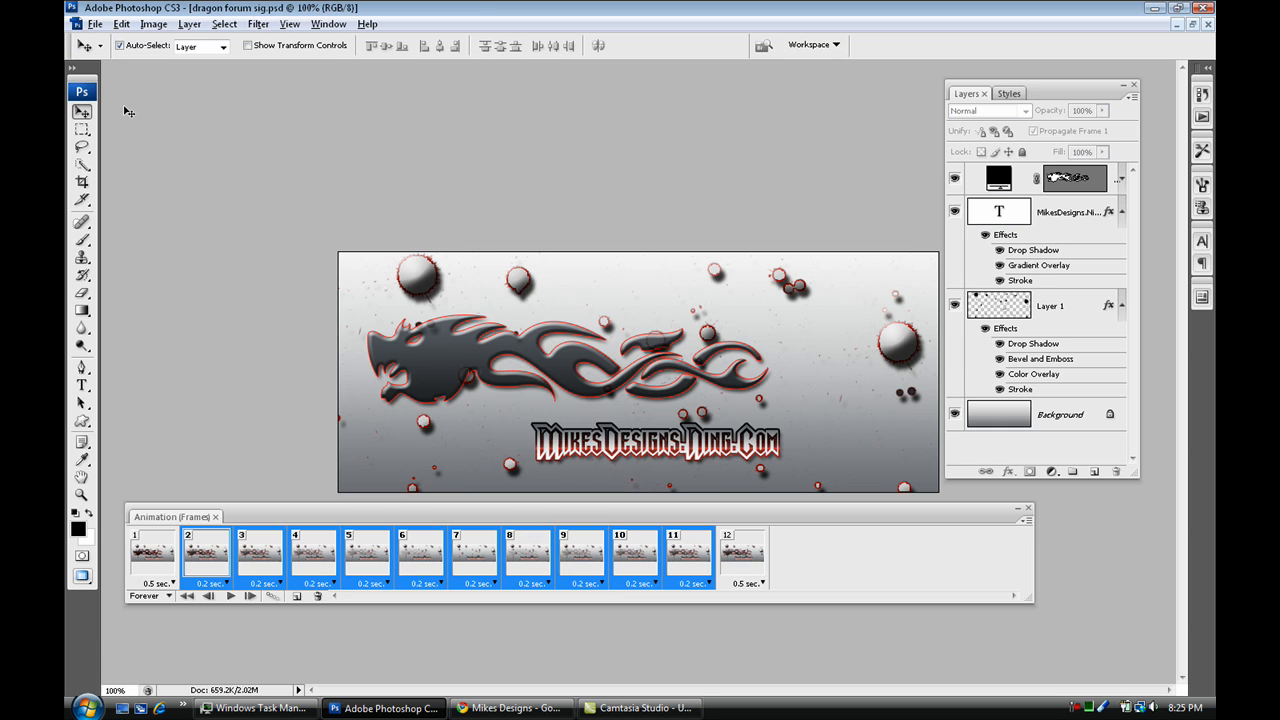
Play the animation on the original image in Save for Web & Devices, and export it to Pictures as the GIF "dragon-forum-sig".
left_click(94, 24)
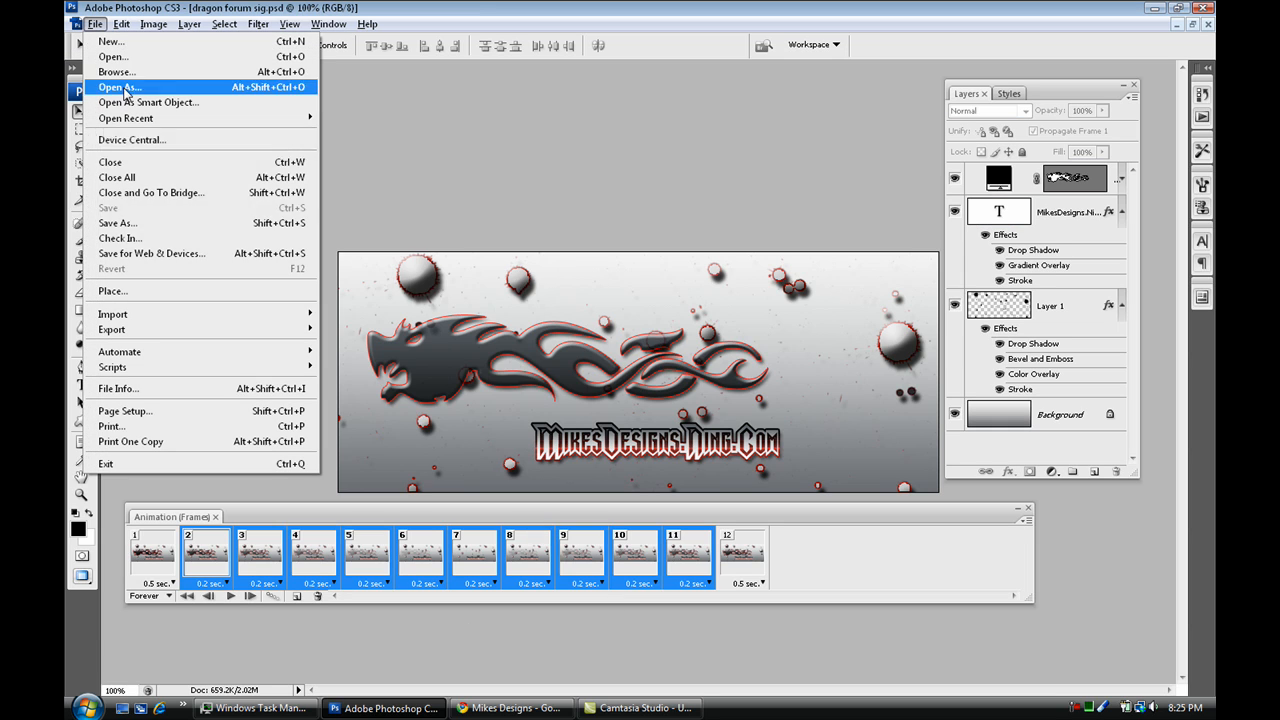
left_click(152, 253)
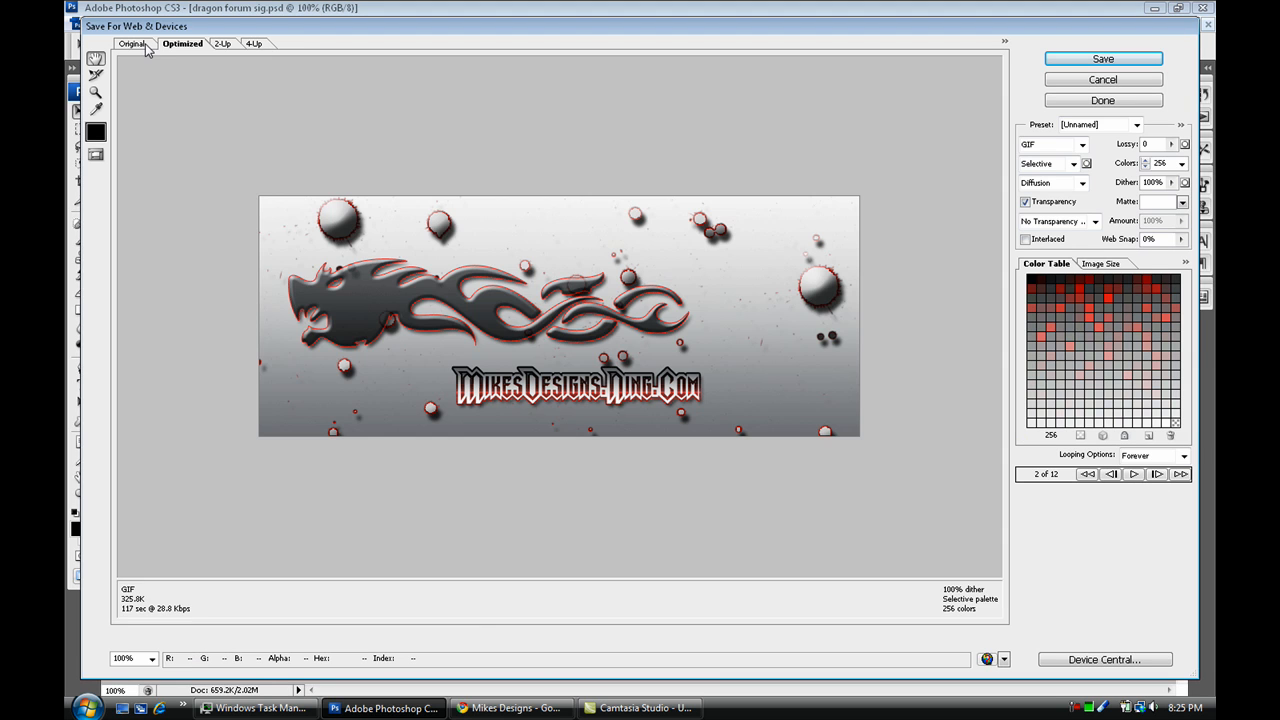
left_click(135, 44)
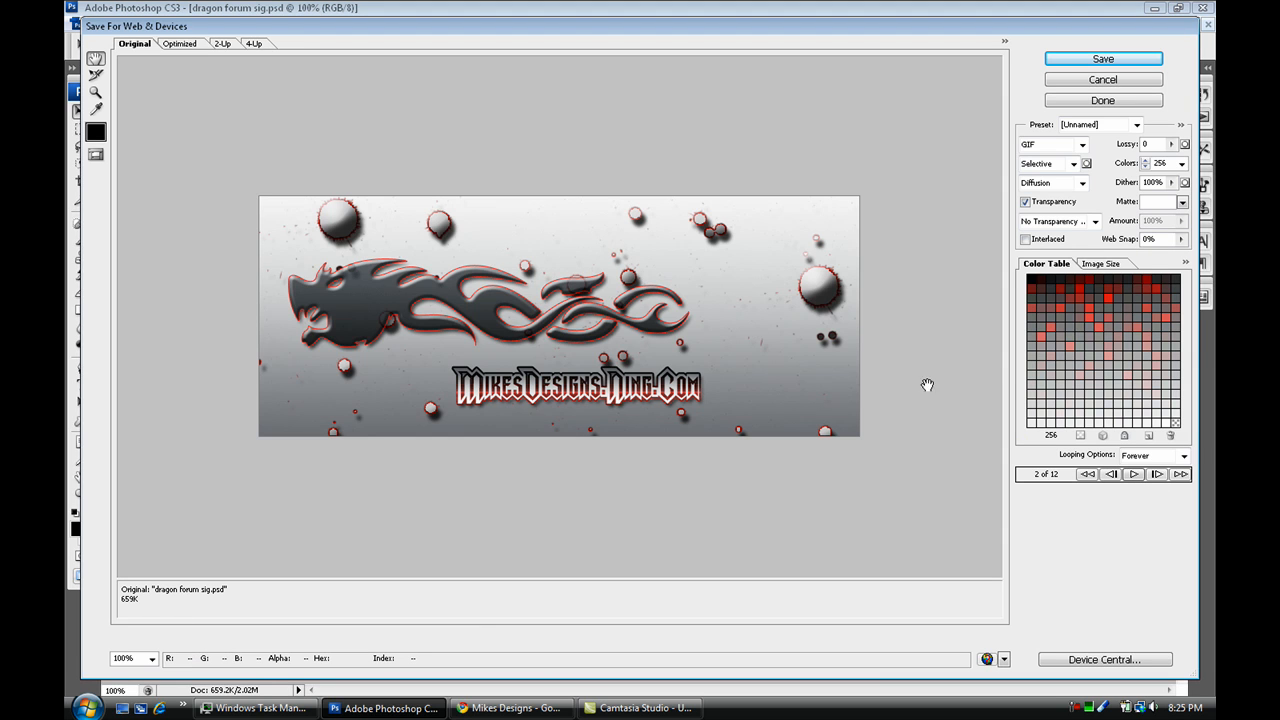
left_click(1134, 474)
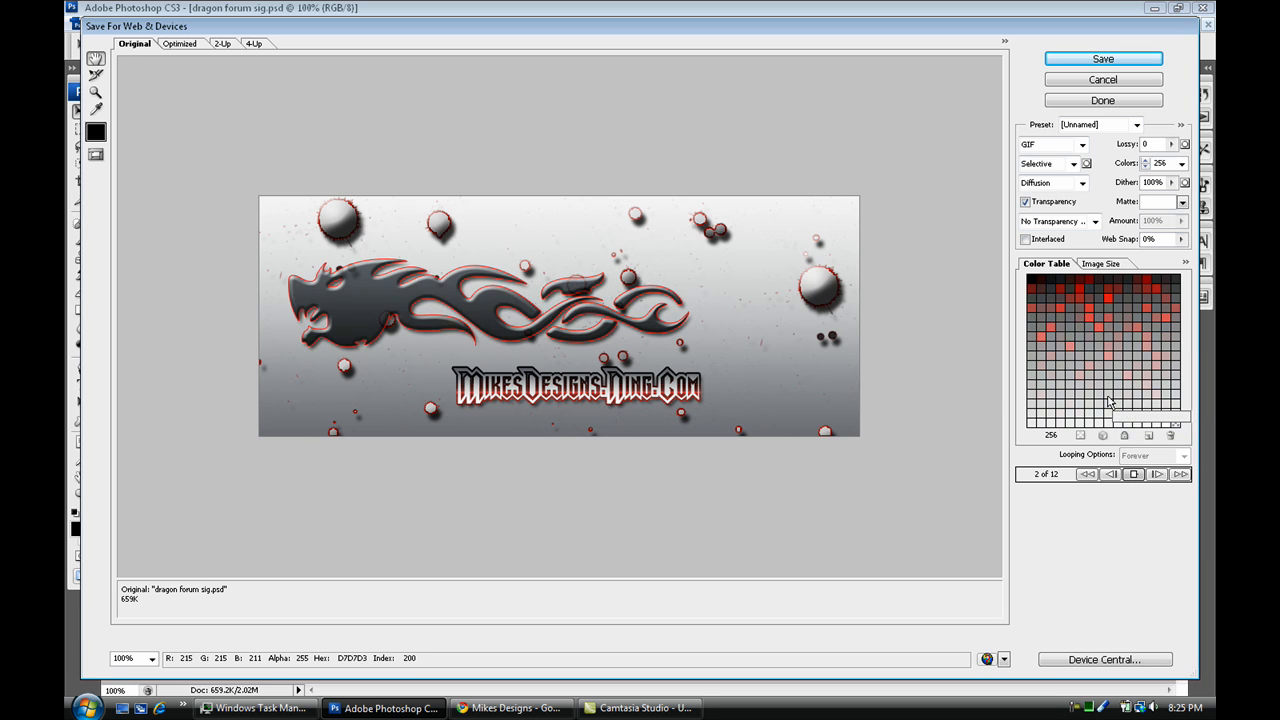
left_click(1103, 60)
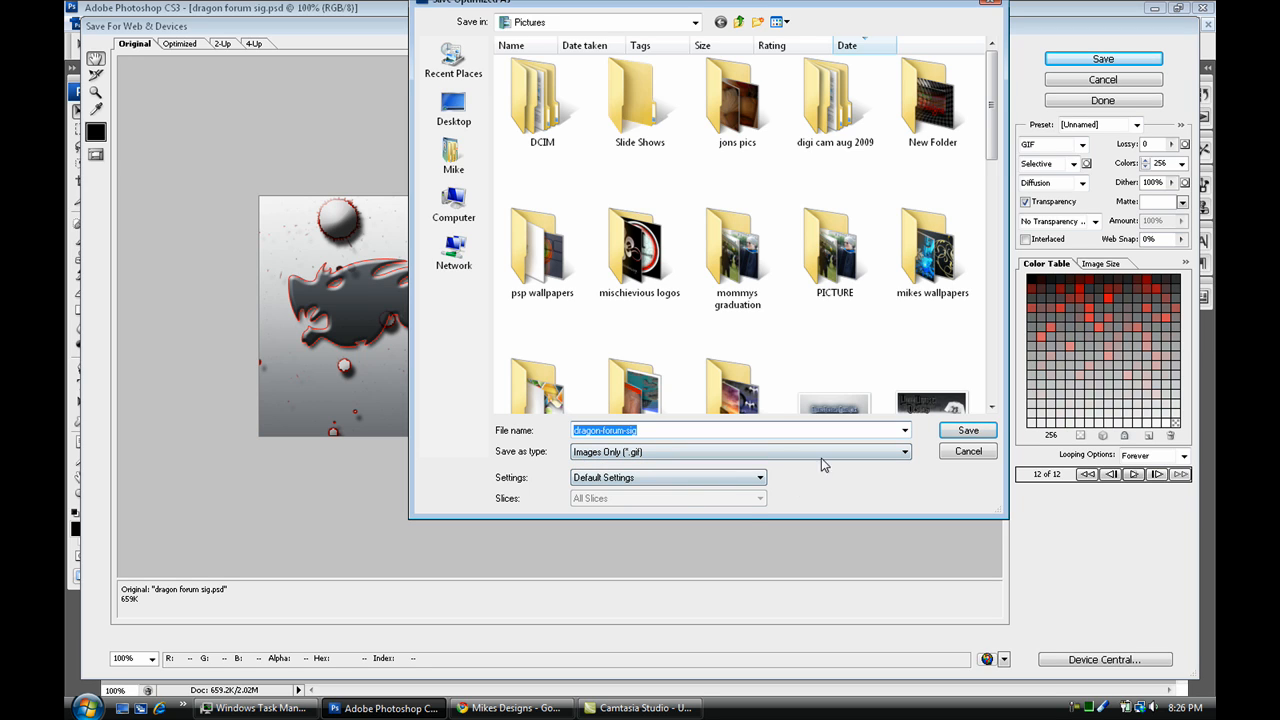
left_click(953, 428)
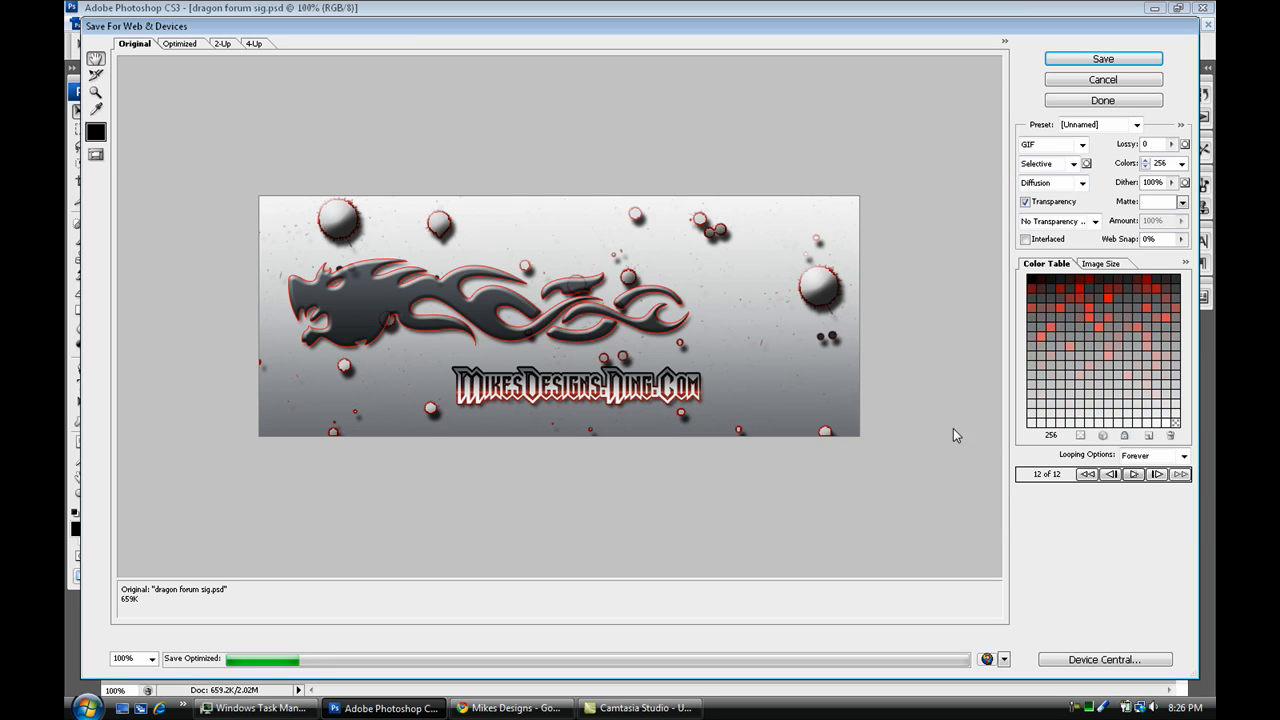